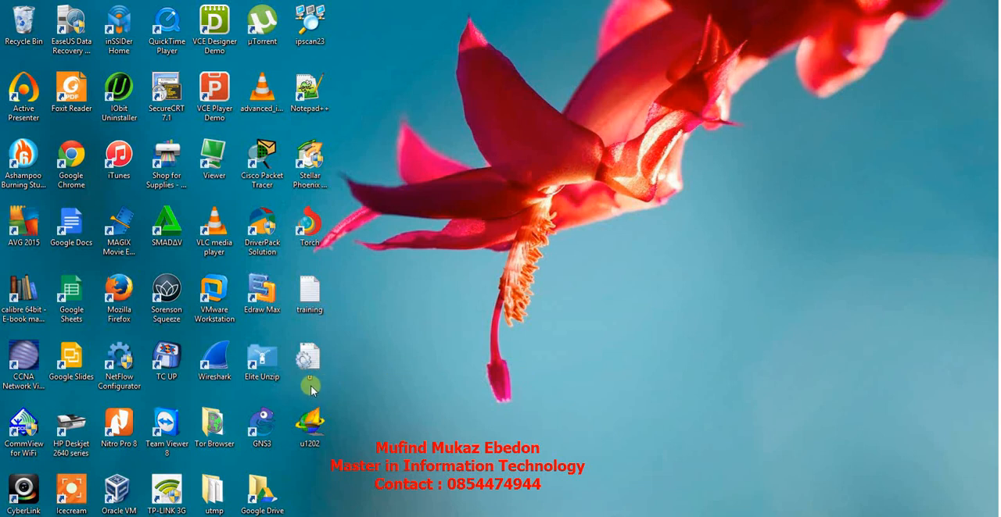
Step: Launch GNS3 and create a new local project named "presentation"
{"action": "left_click", "coordinate": [264, 428]}
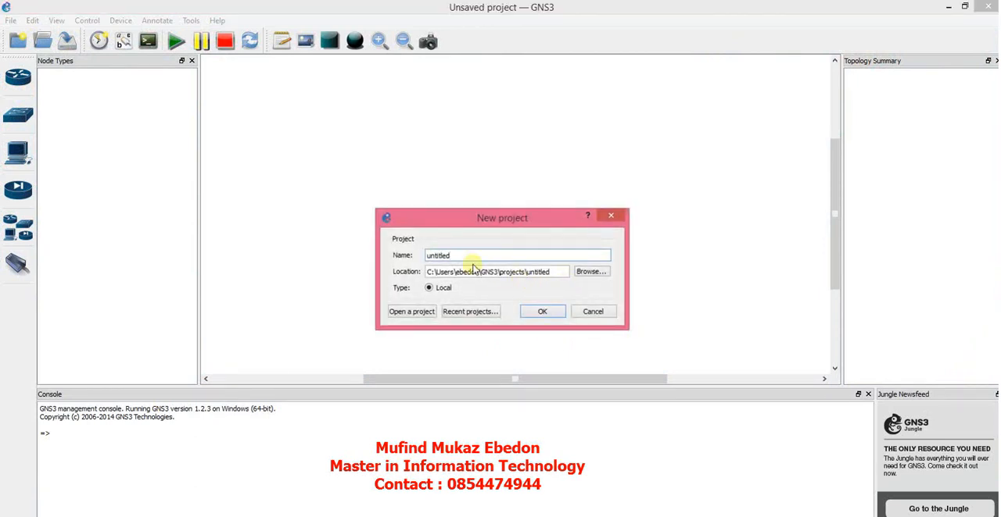
{"action": "left_click_drag", "start_coordinate": [455, 255], "coordinate": [398, 254]}
{"action": "type", "text": "te"}
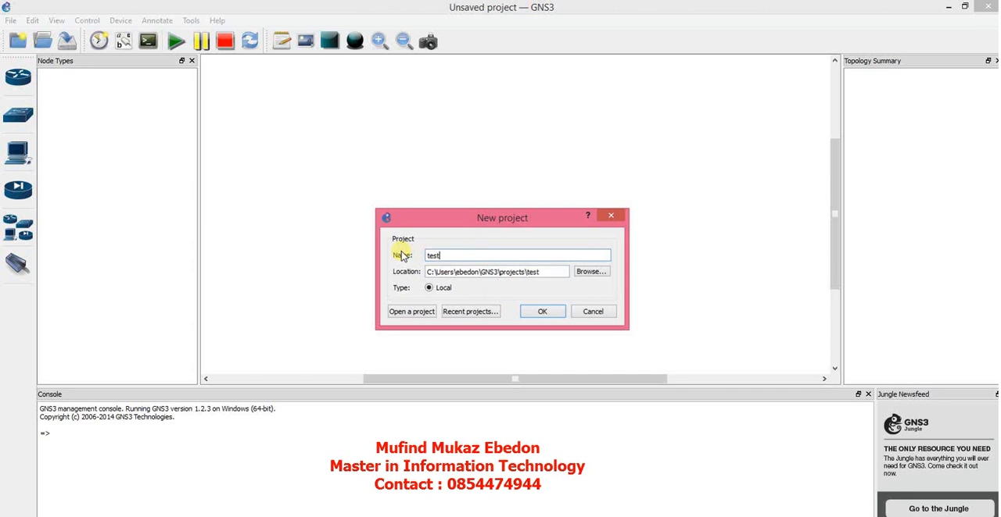
{"action": "type", "text": "st"}
{"action": "key", "text": "BackSpace"}
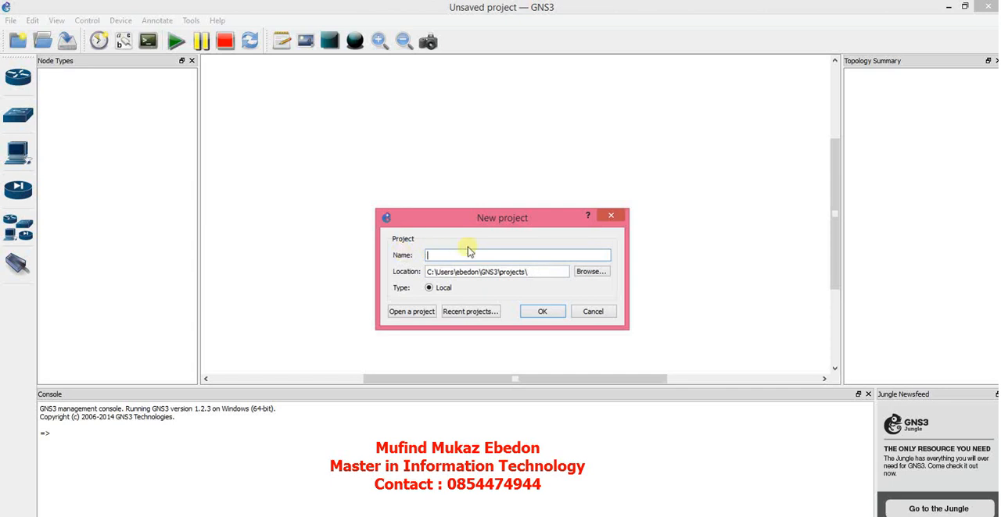
{"action": "type", "text": "presentatio"}
{"action": "left_click", "coordinate": [534, 311]}
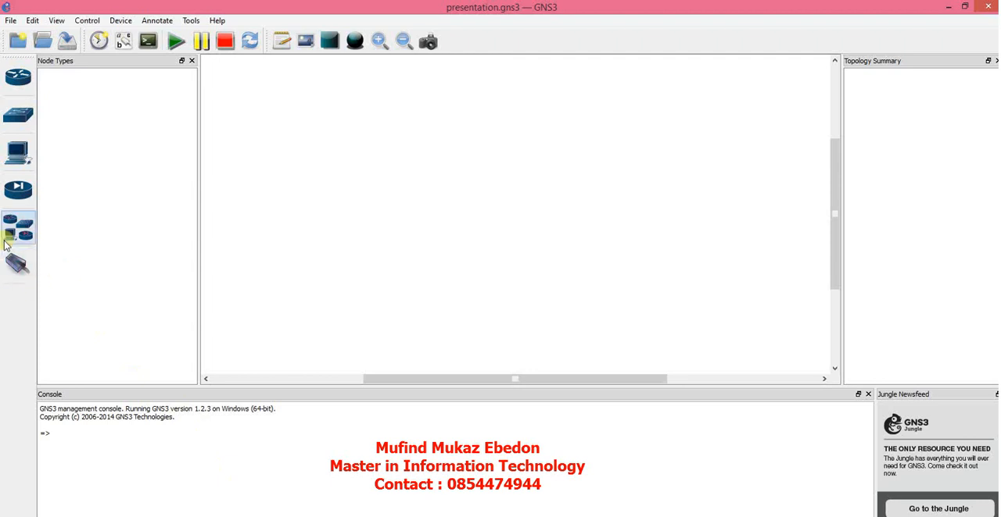
Step: Examine the available routers, switches, end devices, security devices and the full device list, and try the link tool
{"action": "left_click", "coordinate": [17, 77]}
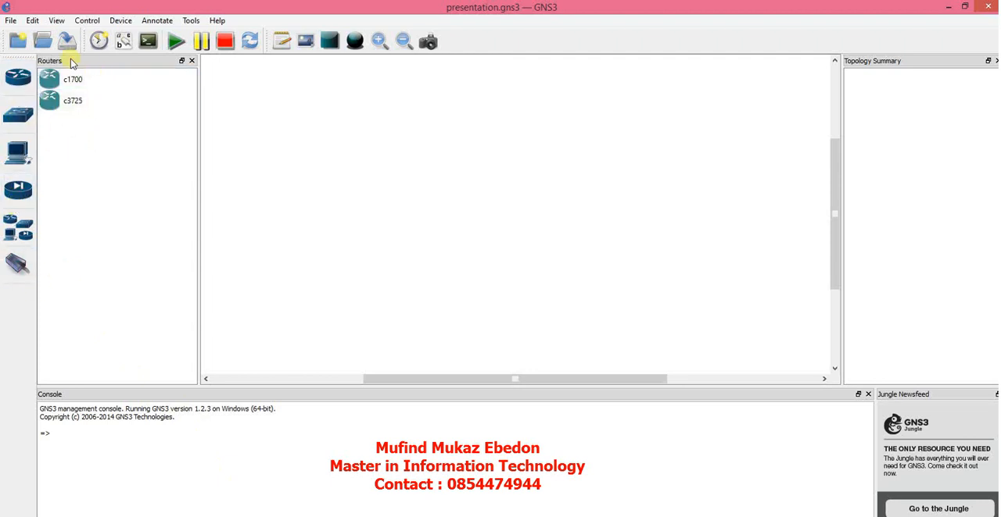
{"action": "left_click", "coordinate": [17, 115]}
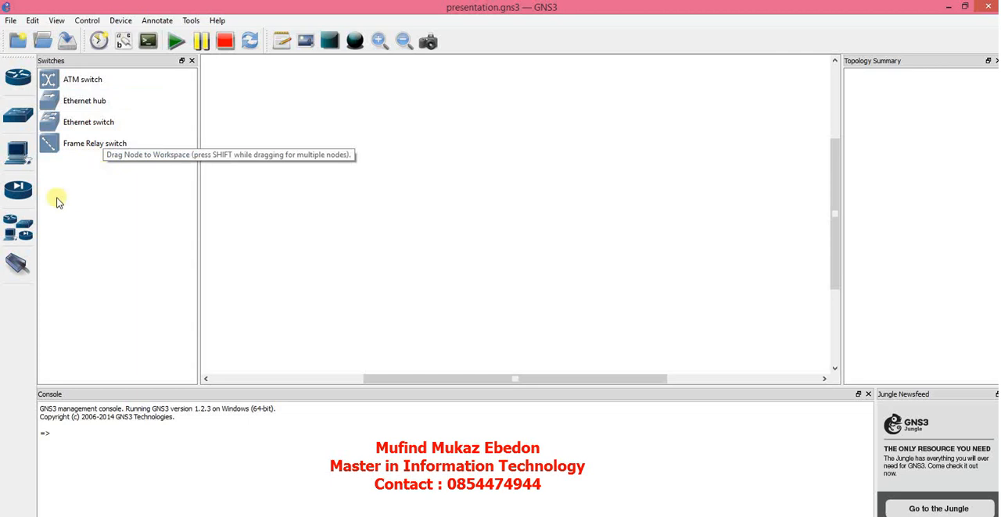
{"action": "left_click", "coordinate": [17, 153]}
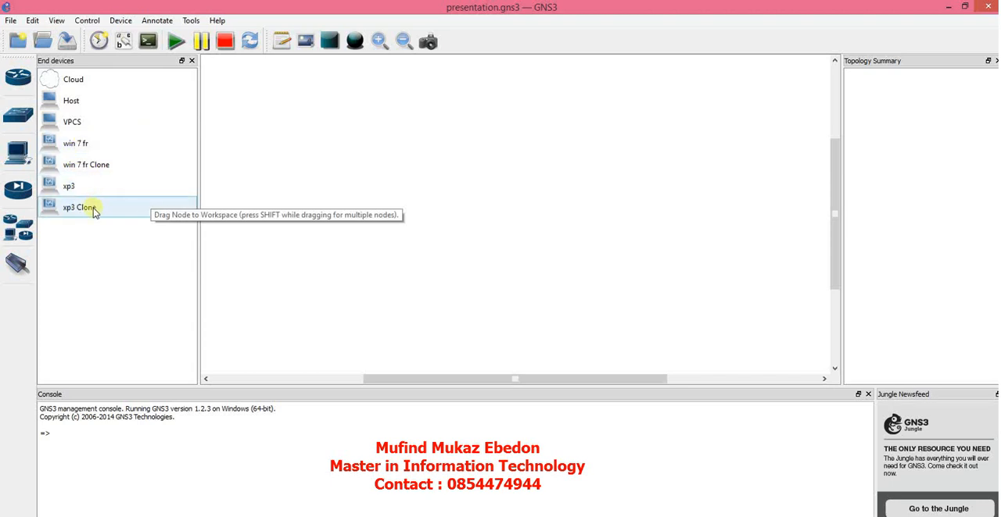
{"action": "left_click", "coordinate": [16, 192]}
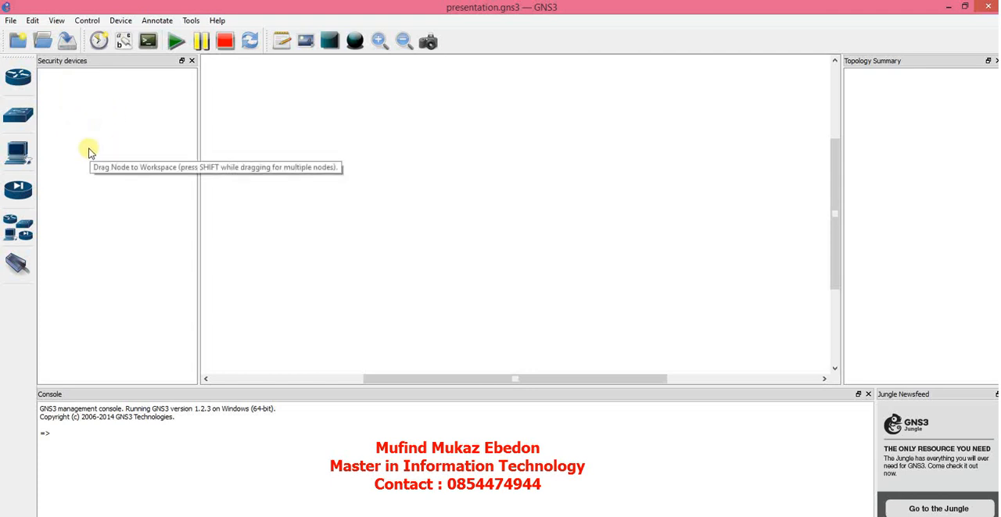
{"action": "left_click", "coordinate": [14, 231]}
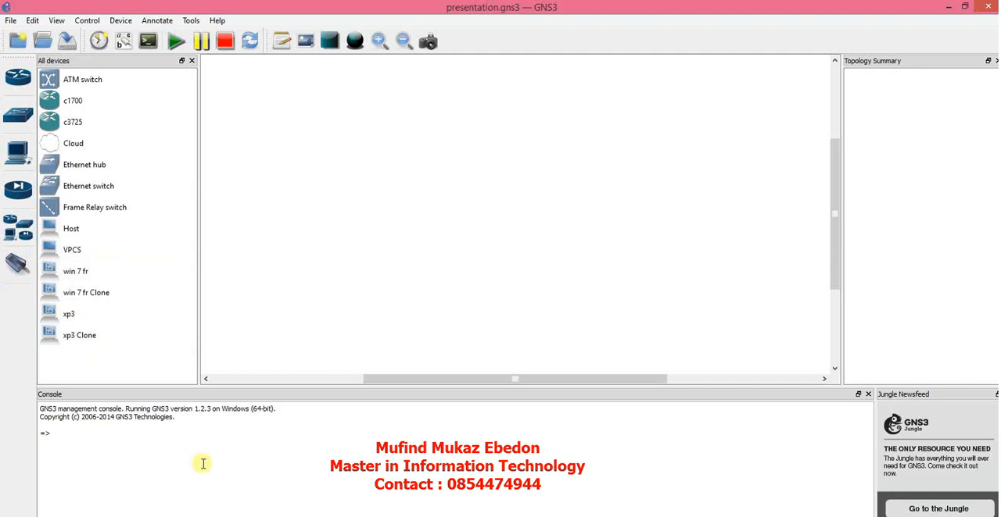
{"action": "left_click", "coordinate": [247, 516]}
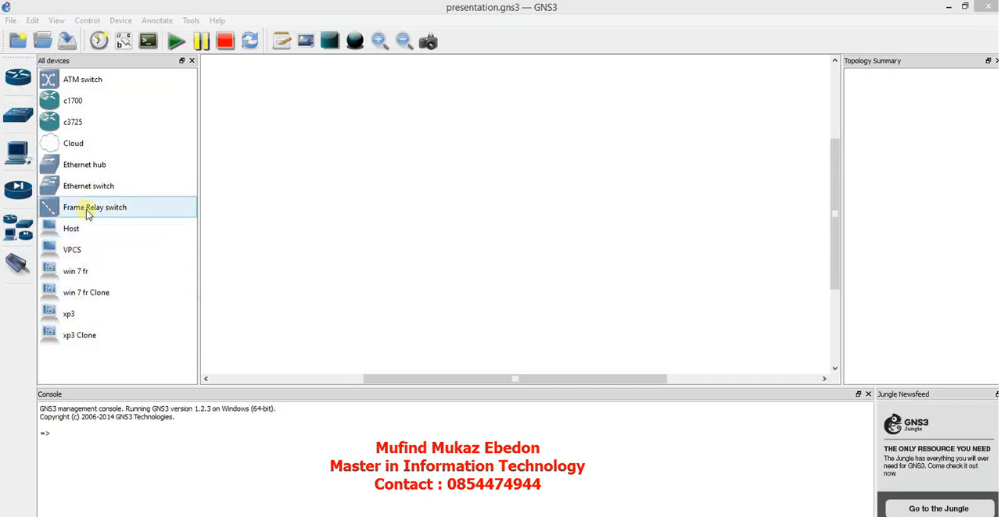
{"action": "left_click", "coordinate": [17, 265]}
{"action": "left_click", "coordinate": [17, 267]}
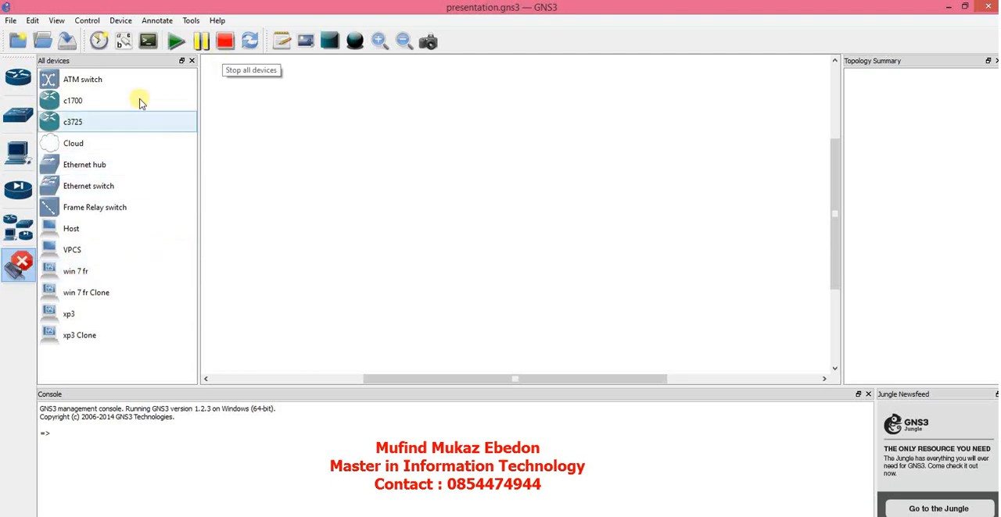
{"action": "left_click", "coordinate": [20, 260]}
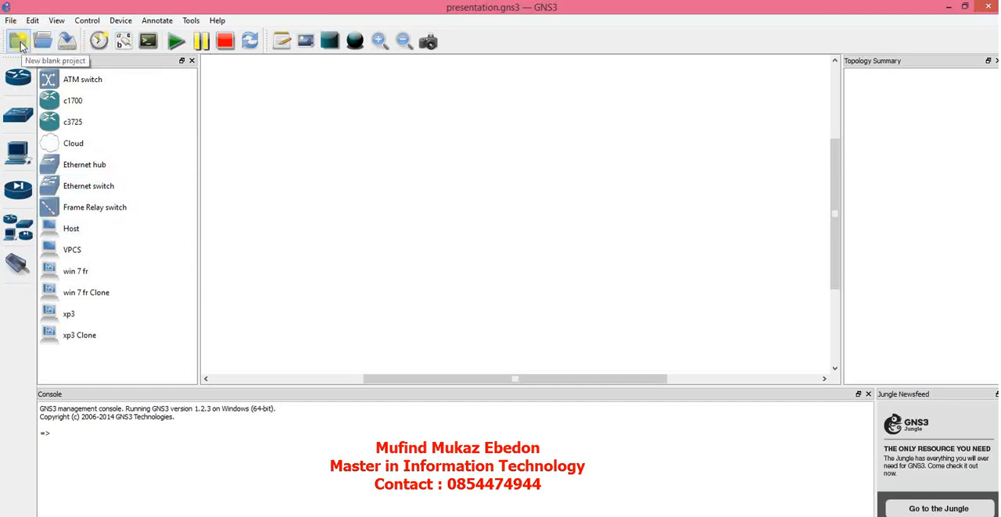
Step: Create a project snapshot named "presentation" and close the snapshot manager
{"action": "left_click", "coordinate": [98, 44]}
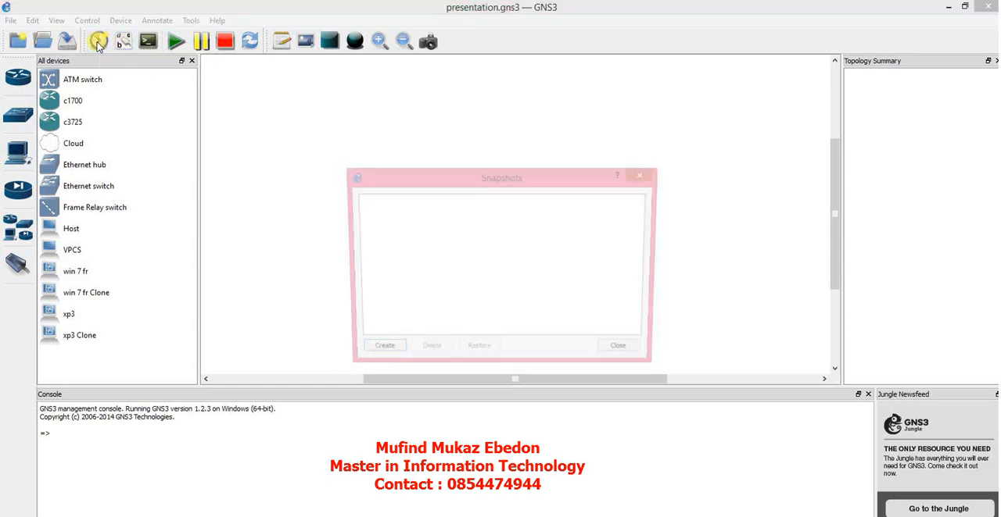
{"action": "left_click", "coordinate": [376, 354]}
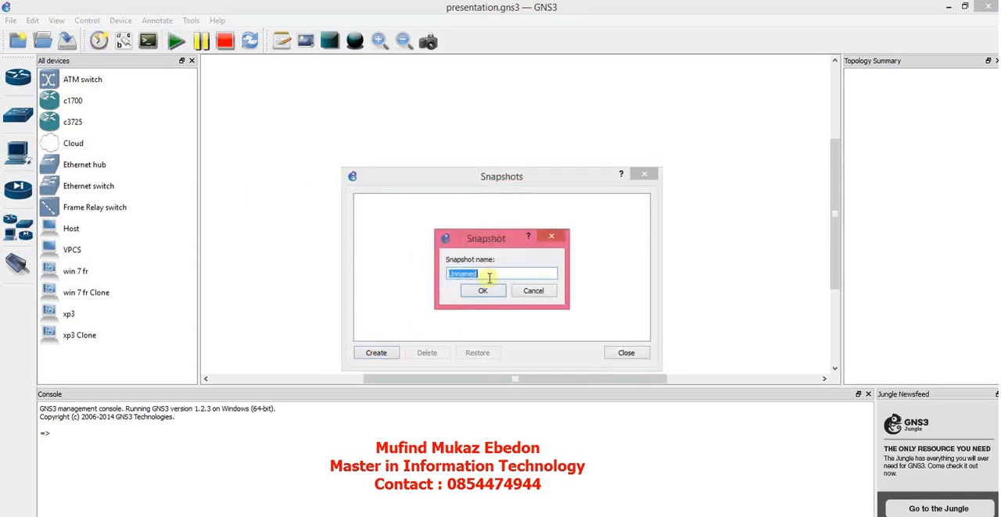
{"action": "type", "text": "presentation"}
{"action": "left_click", "coordinate": [482, 290]}
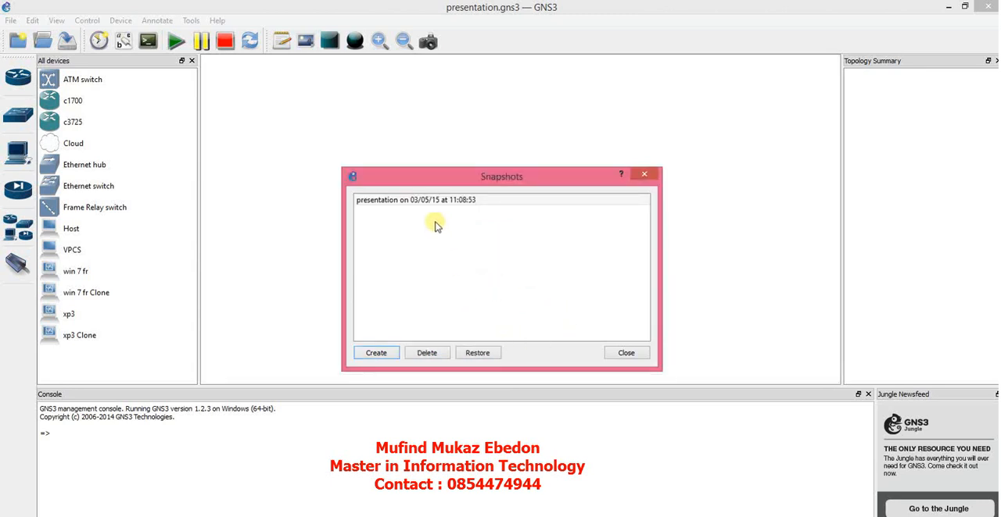
{"action": "left_click", "coordinate": [477, 201]}
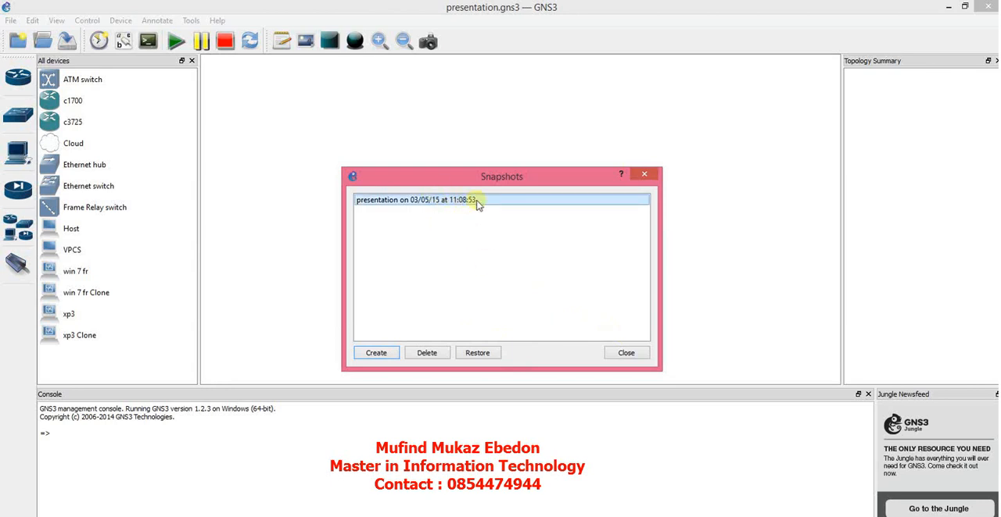
{"action": "left_click", "coordinate": [635, 359]}
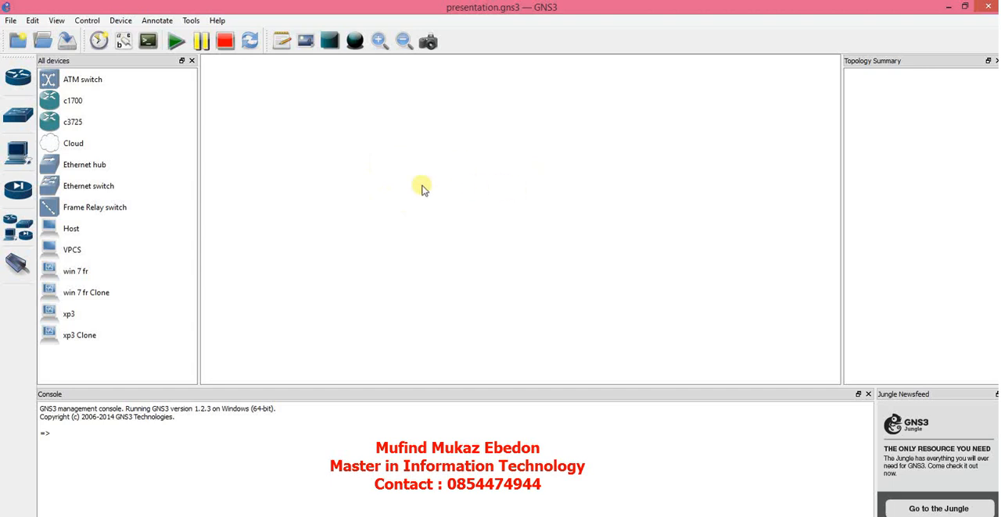
{"action": "left_click", "coordinate": [123, 43]}
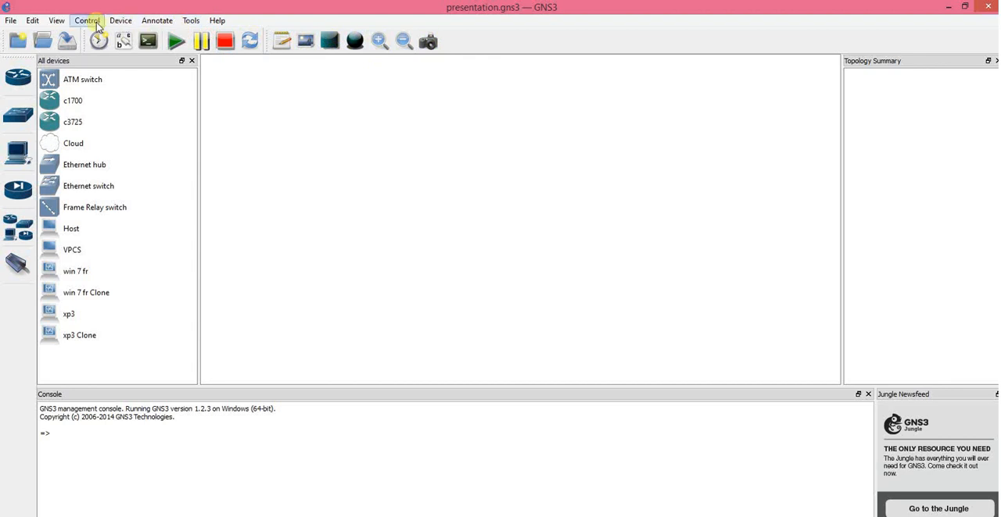
{"action": "left_click", "coordinate": [10, 22]}
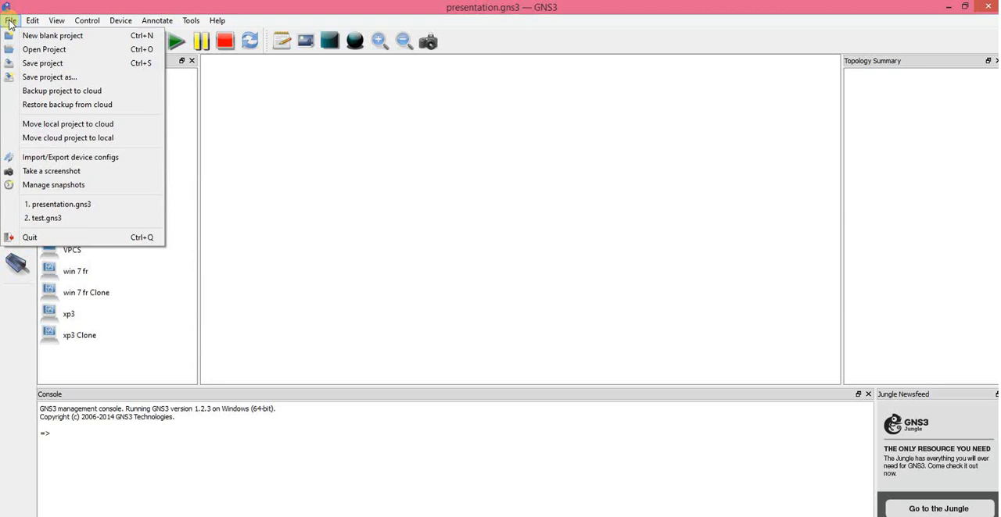
Step: Review the preferences for general settings, console applications, topology view, packet capture and VPCS
{"action": "mouse_move", "coordinate": [32, 22]}
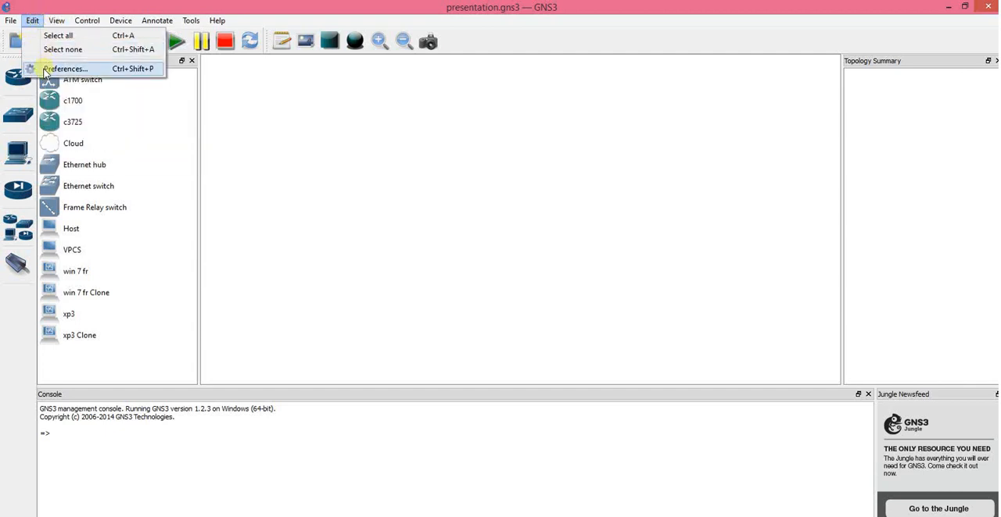
{"action": "left_click", "coordinate": [45, 72]}
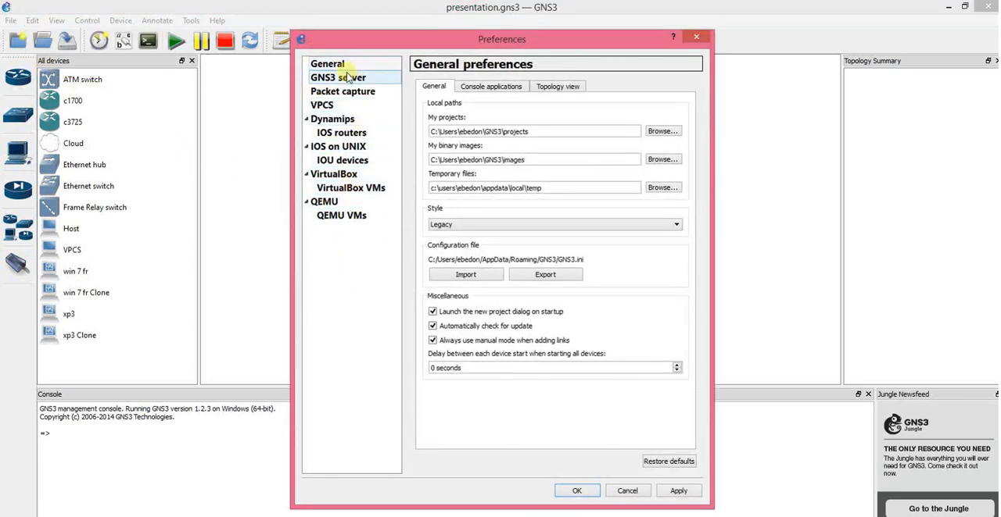
{"action": "left_click", "coordinate": [486, 89]}
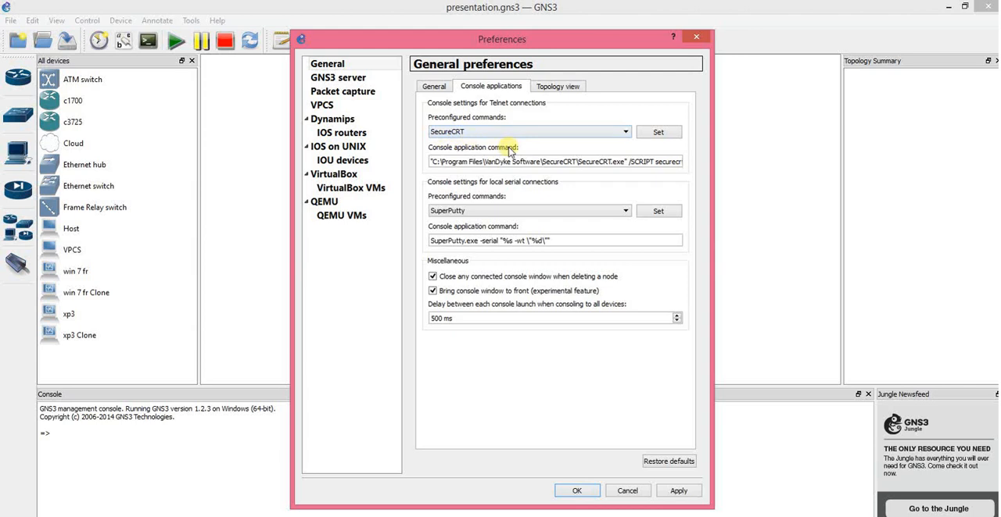
{"action": "left_click", "coordinate": [626, 132]}
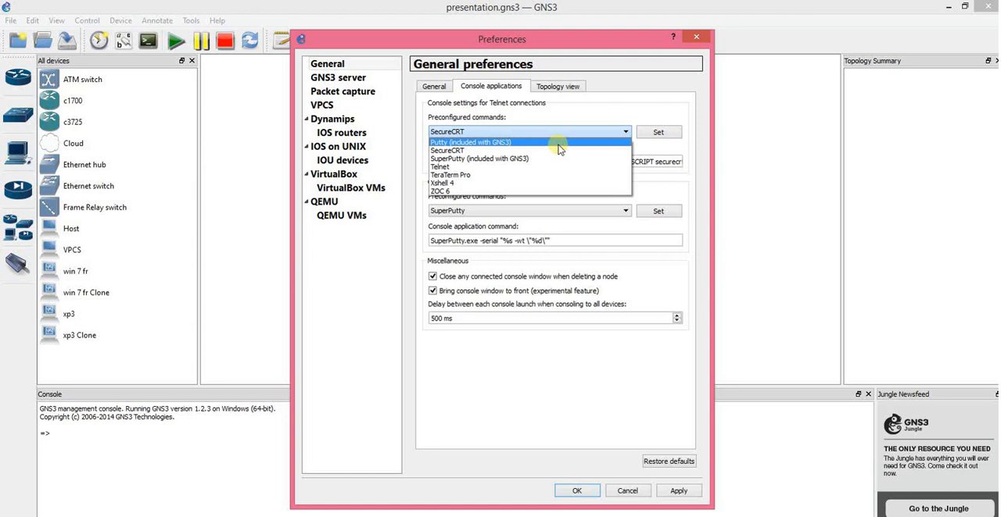
{"action": "left_click", "coordinate": [604, 118]}
{"action": "left_click", "coordinate": [560, 90]}
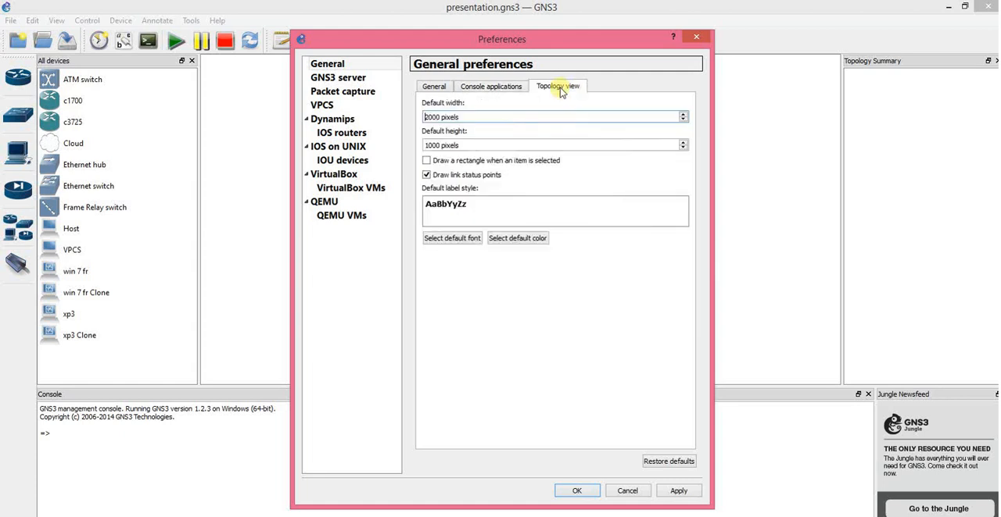
{"action": "left_click", "coordinate": [469, 87]}
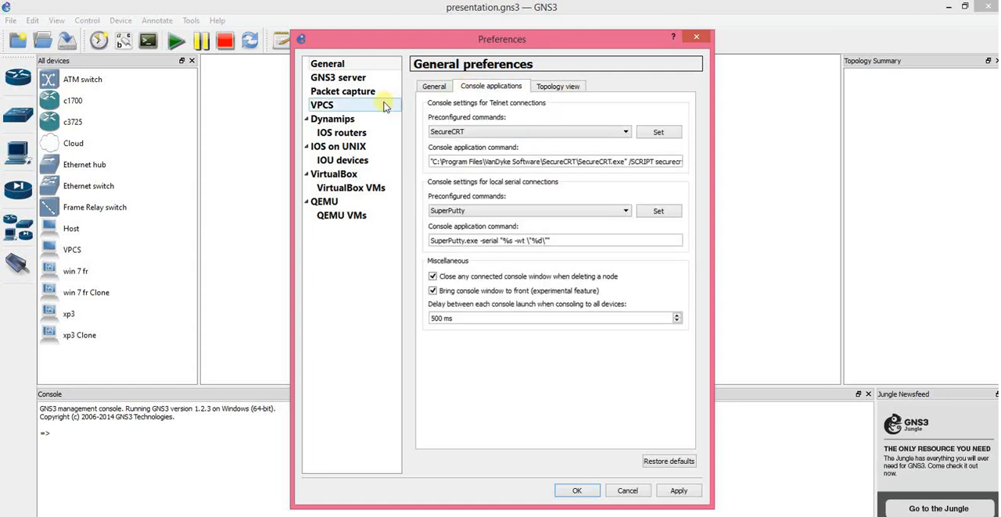
{"action": "left_click", "coordinate": [346, 93]}
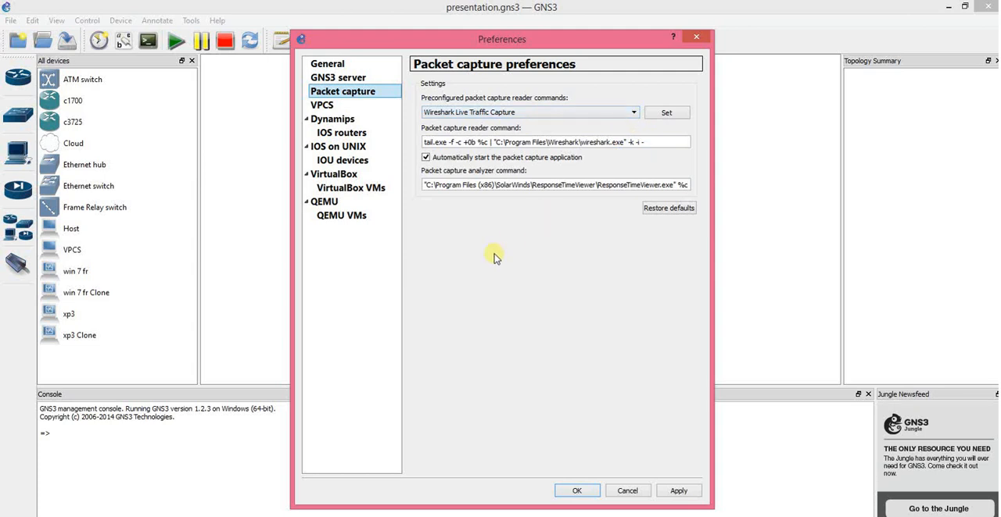
{"action": "left_click", "coordinate": [323, 106]}
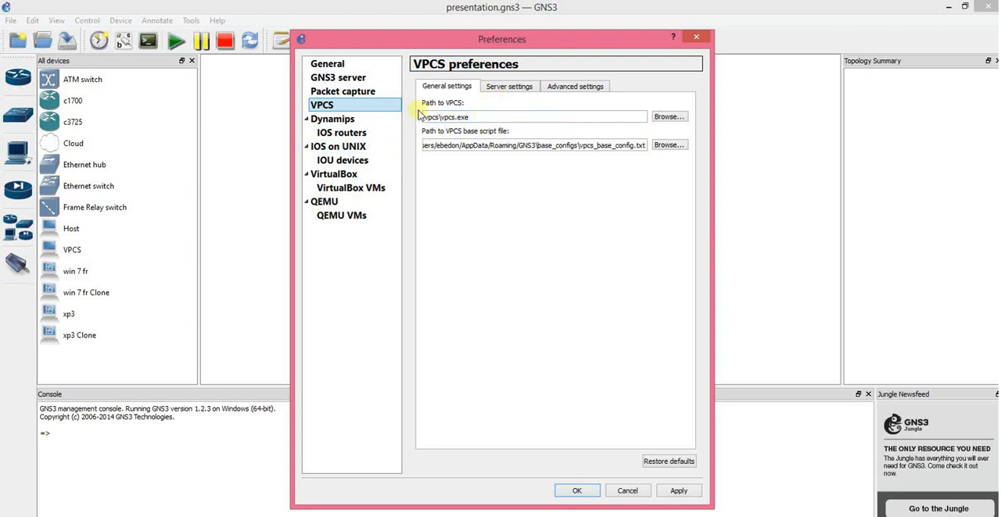
Step: Begin a new IOS router with the image c7200-adventerprisek9-mz.124-24.T8 from Documents\IOS, copying it to the default images directory
{"action": "left_click", "coordinate": [346, 134]}
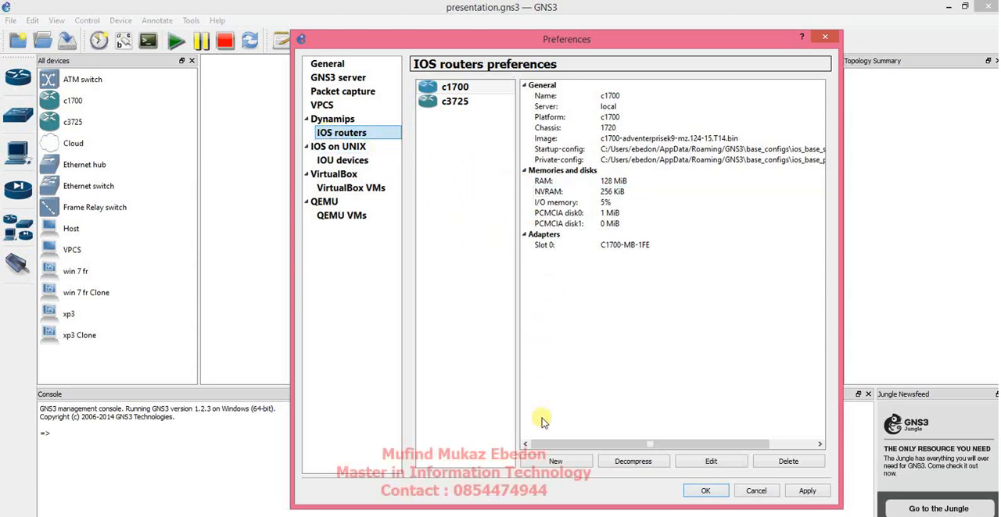
{"action": "left_click", "coordinate": [555, 461]}
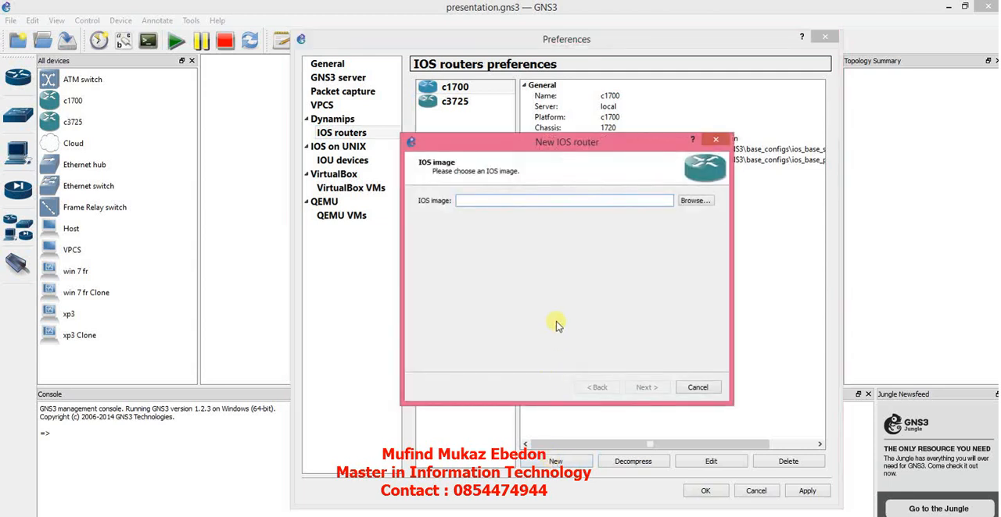
{"action": "left_click", "coordinate": [692, 202]}
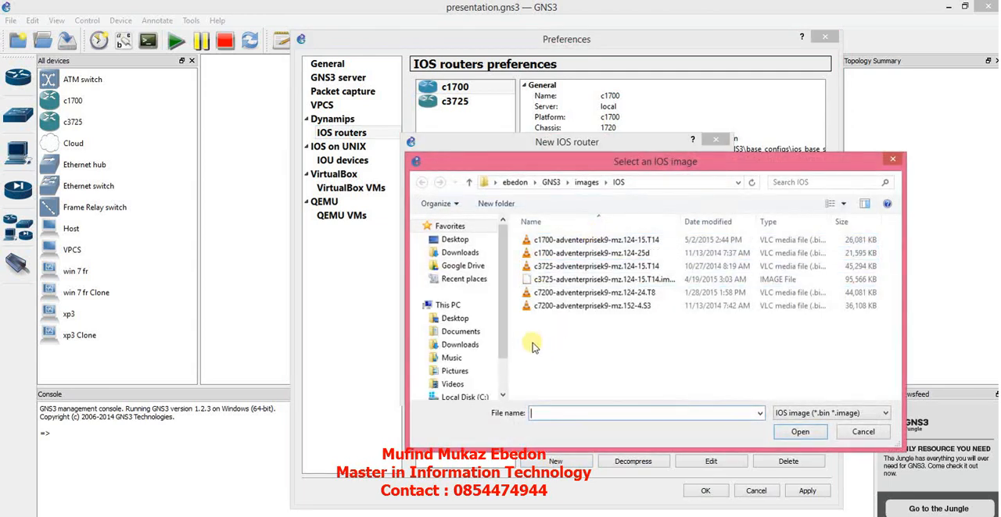
{"action": "left_click", "coordinate": [460, 332]}
{"action": "left_click", "coordinate": [553, 305]}
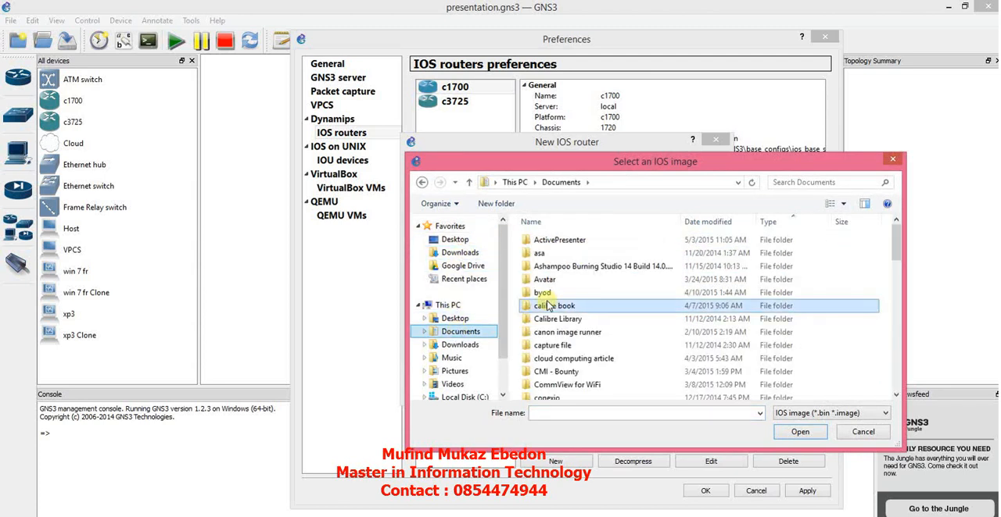
{"action": "key", "text": "i"}
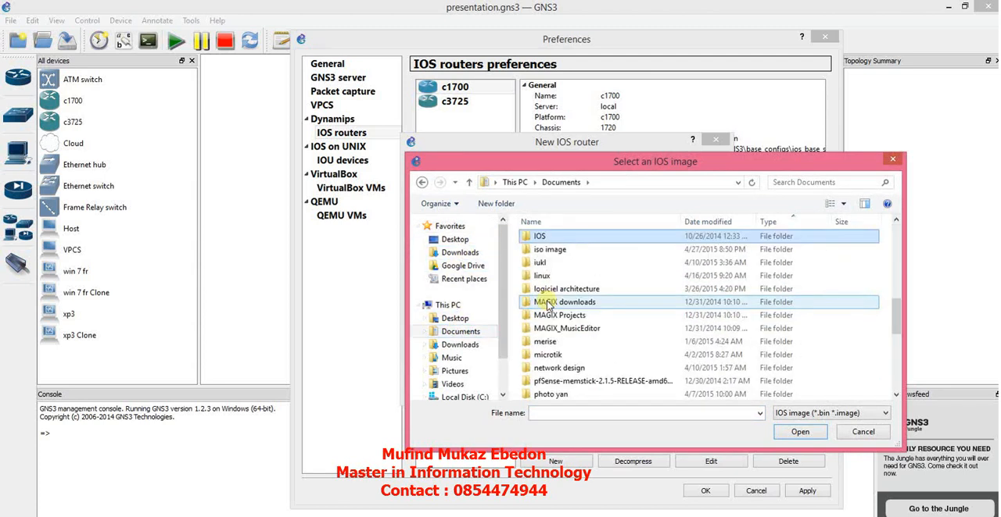
{"action": "double_click", "coordinate": [535, 238]}
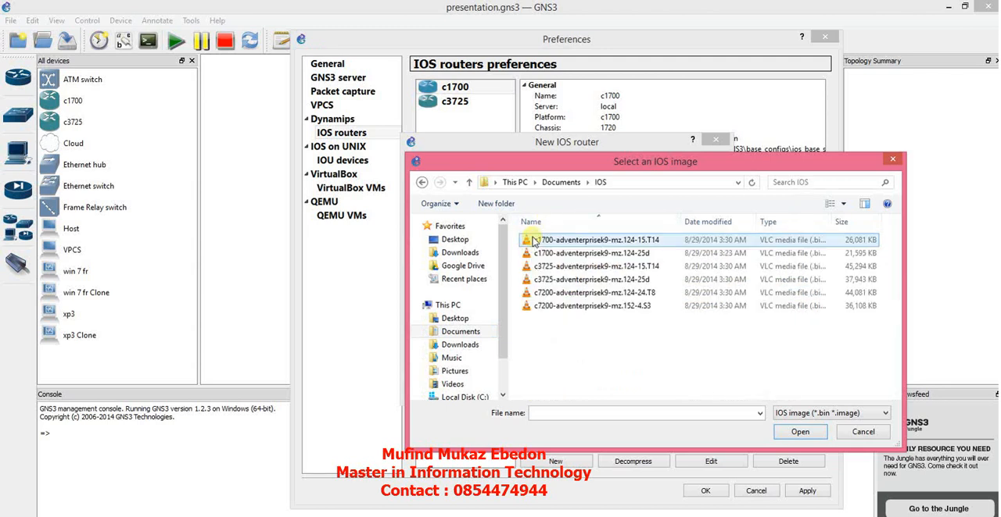
{"action": "left_click", "coordinate": [574, 296]}
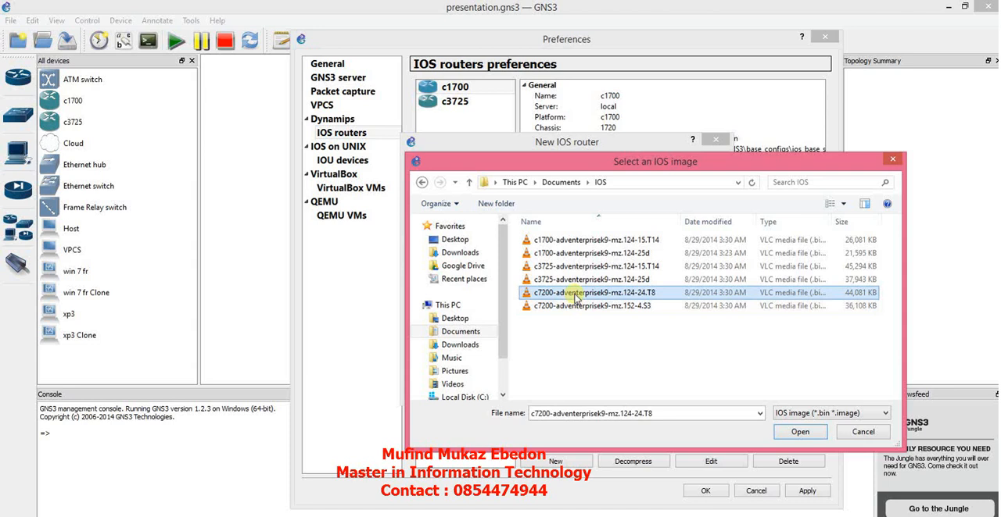
{"action": "left_click", "coordinate": [796, 433]}
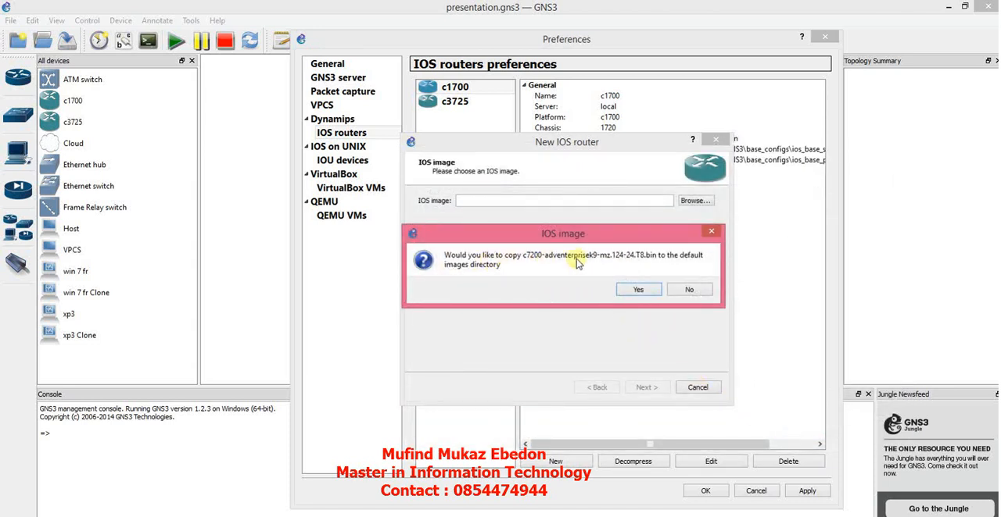
{"action": "left_click", "coordinate": [623, 290]}
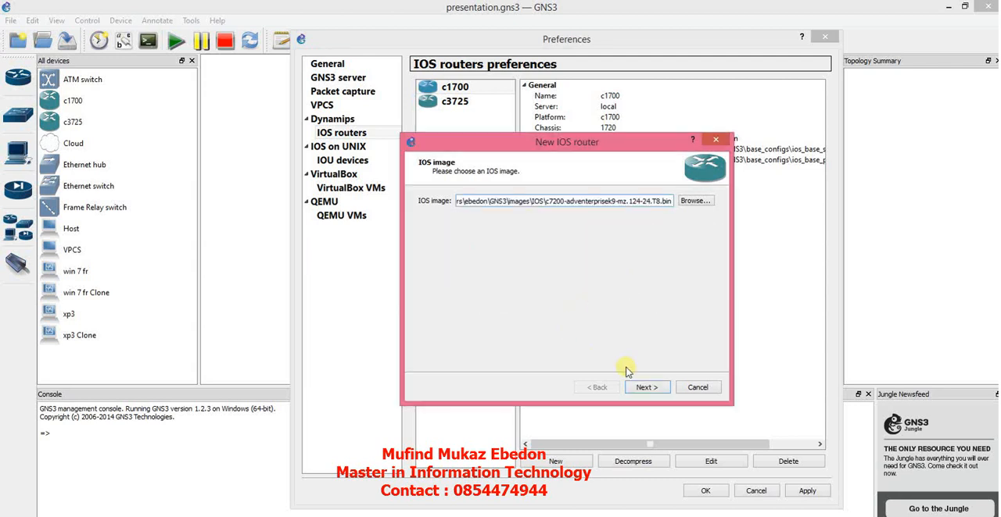
Step: Finish the router template as c7200 with 512 MiB RAM, C7200-IO-FE in slot 0 and no Idle-PC value, and save the preferences
{"action": "left_click", "coordinate": [647, 388]}
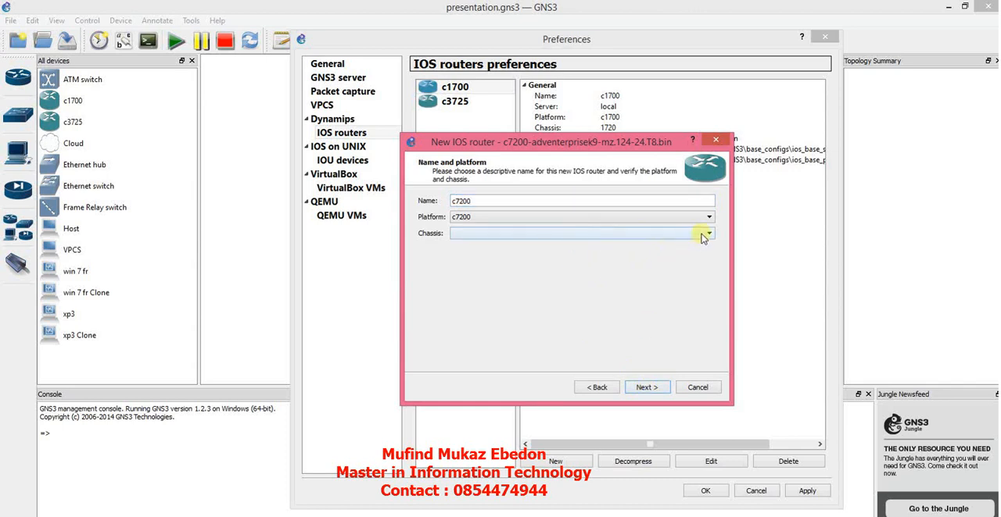
{"action": "left_click", "coordinate": [643, 388]}
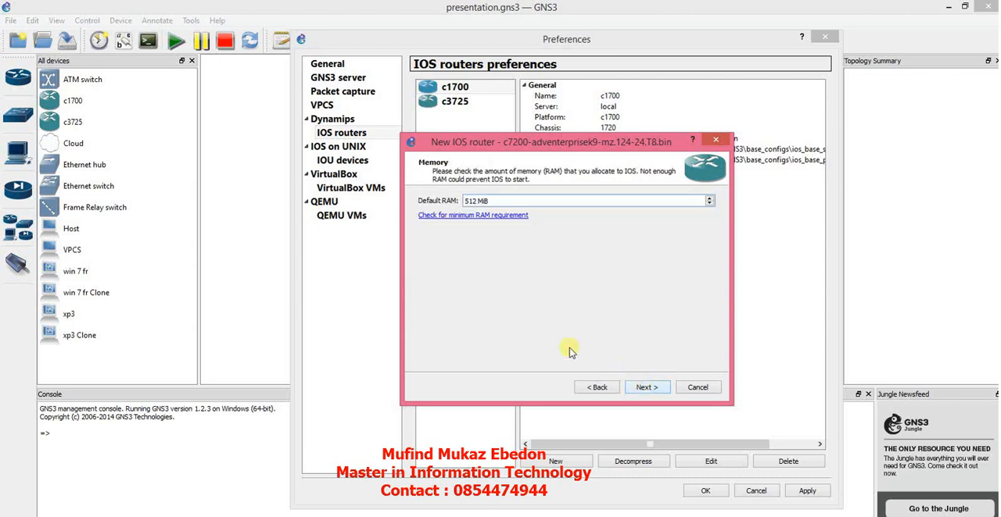
{"action": "left_click", "coordinate": [646, 388]}
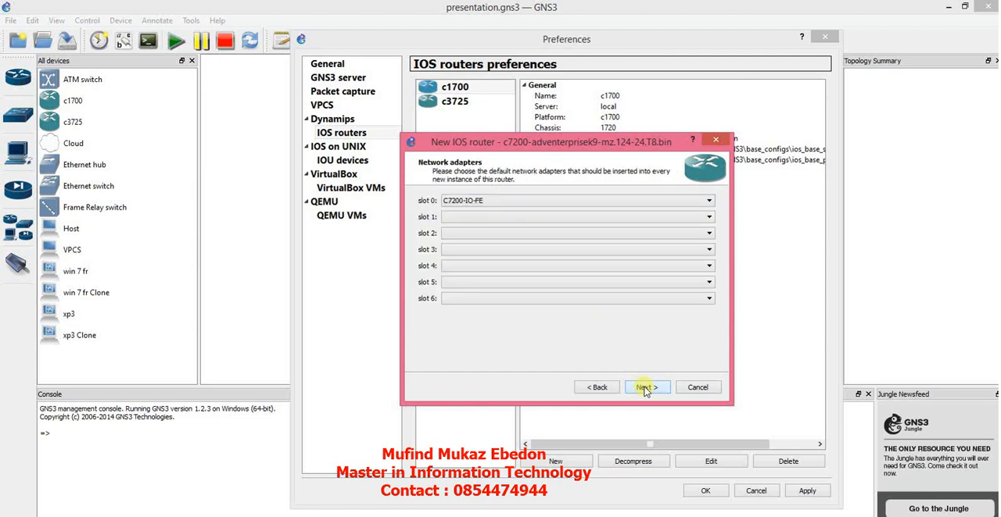
{"action": "left_click", "coordinate": [627, 202]}
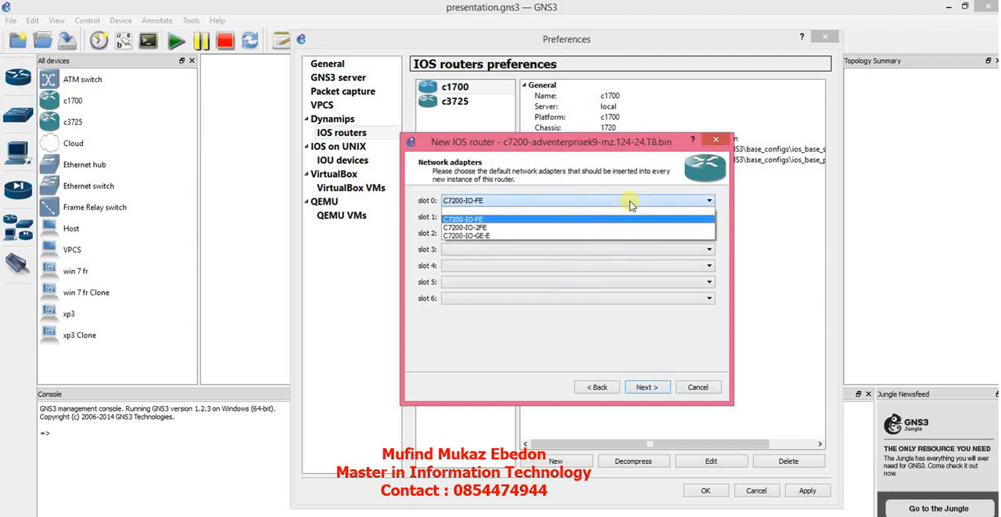
{"action": "left_click", "coordinate": [629, 201]}
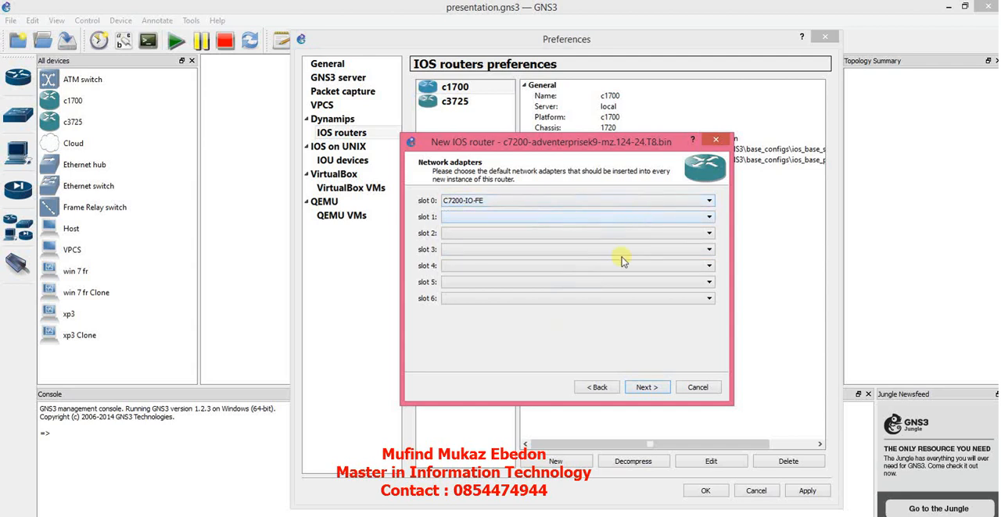
{"action": "left_click", "coordinate": [641, 388]}
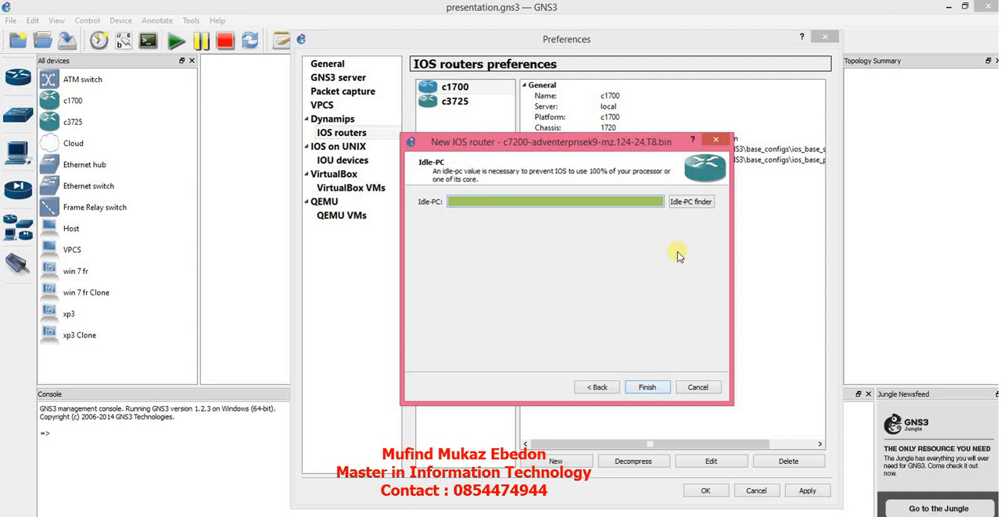
{"action": "left_click", "coordinate": [647, 389]}
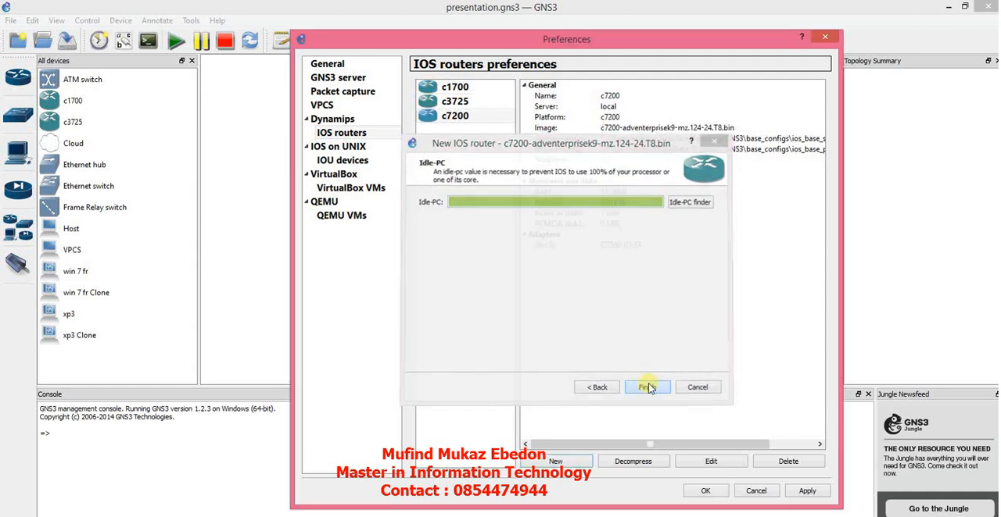
{"action": "left_click", "coordinate": [459, 122]}
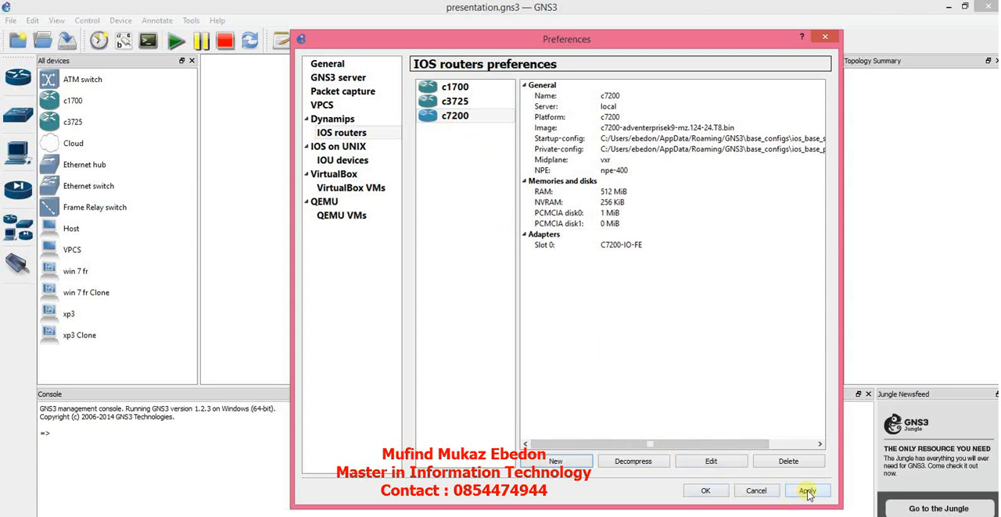
{"action": "left_click", "coordinate": [706, 491]}
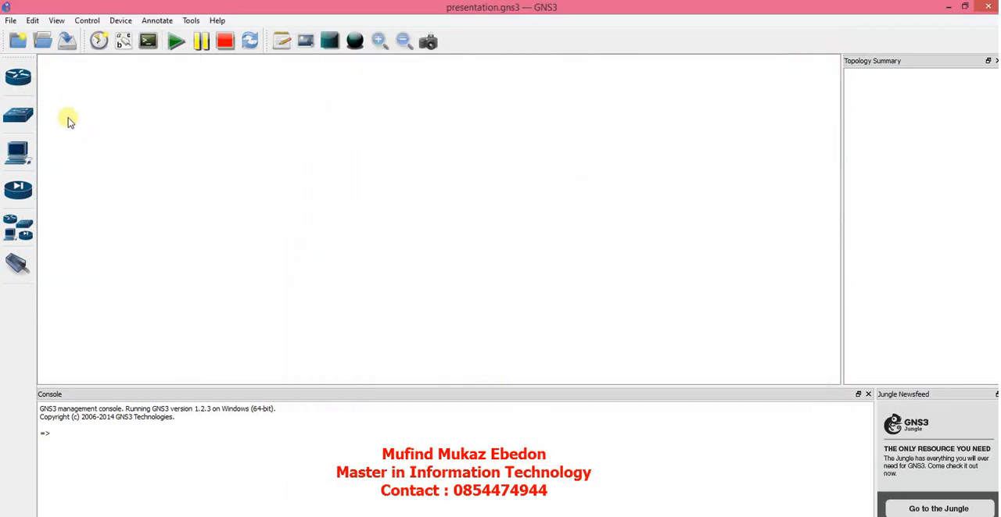
Step: Place a c7200 router in the workspace and move it toward the upper-left area of the topology
{"action": "left_click", "coordinate": [18, 77]}
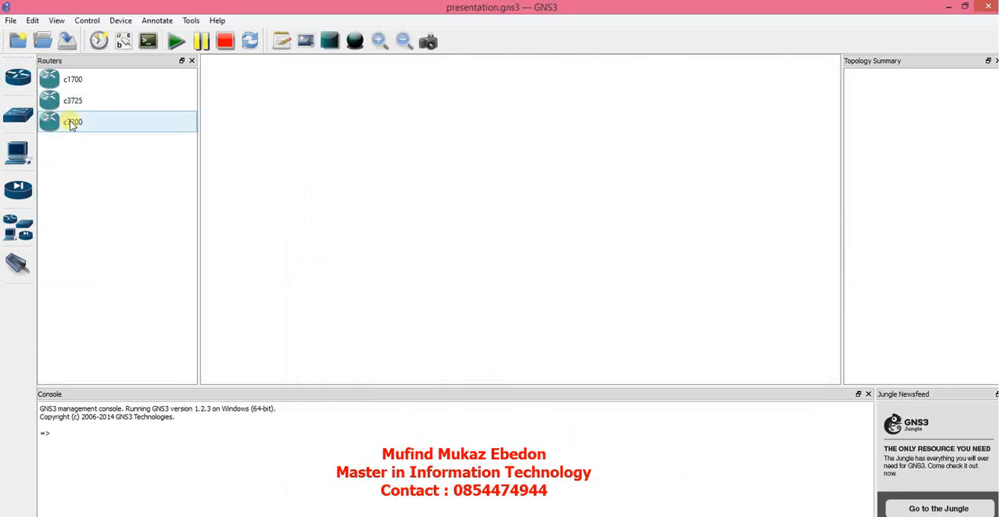
{"action": "left_click_drag", "start_coordinate": [71, 125], "coordinate": [410, 157]}
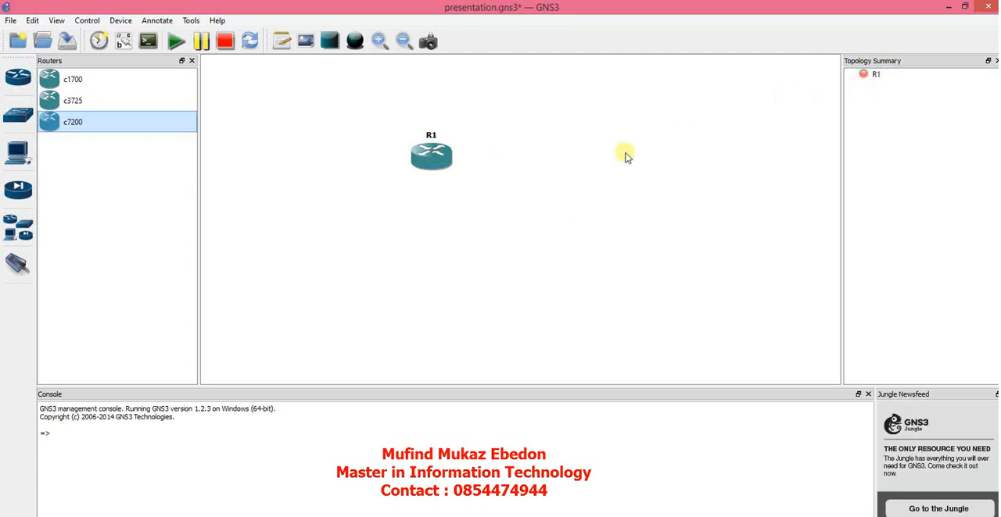
{"action": "left_click_drag", "start_coordinate": [432, 156], "coordinate": [334, 132]}
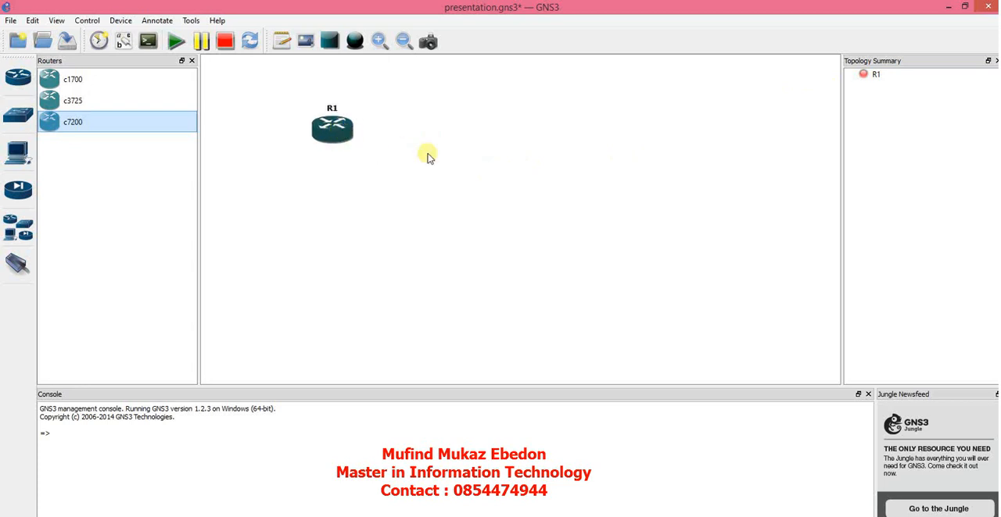
{"action": "right_click", "coordinate": [333, 129]}
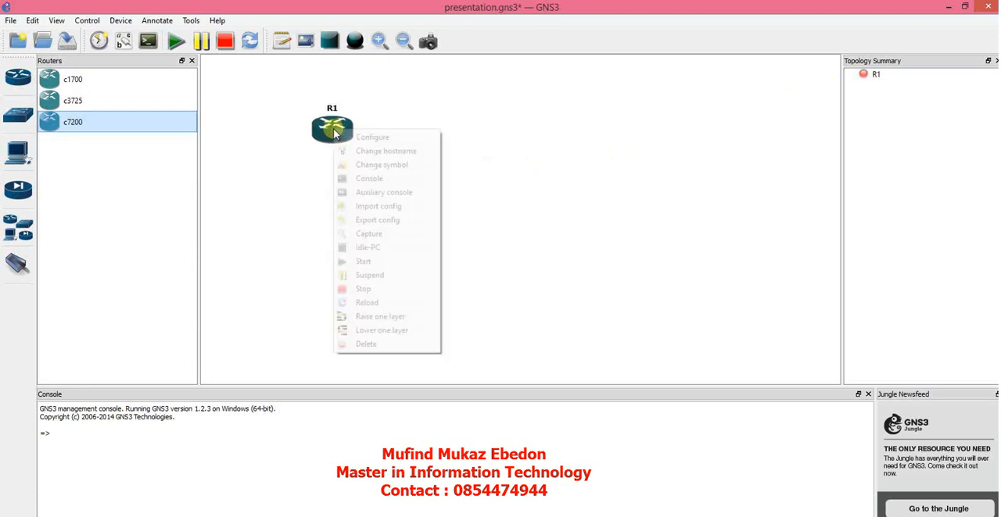
{"action": "left_click", "coordinate": [460, 131]}
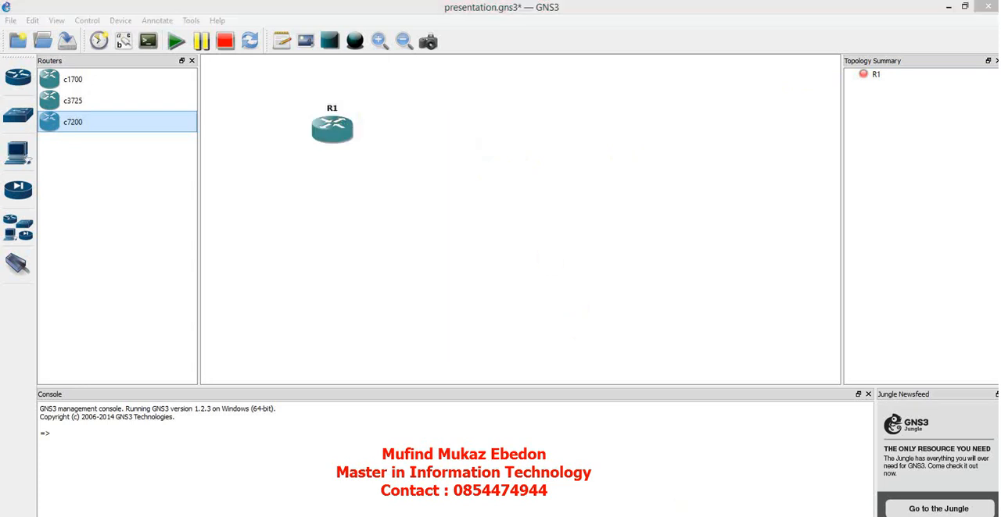
Step: Switch to Task Manager to check the CPU usage before router R1 is started, and return to GNS3
{"action": "right_click", "coordinate": [766, 516]}
{"action": "left_click", "coordinate": [800, 512]}
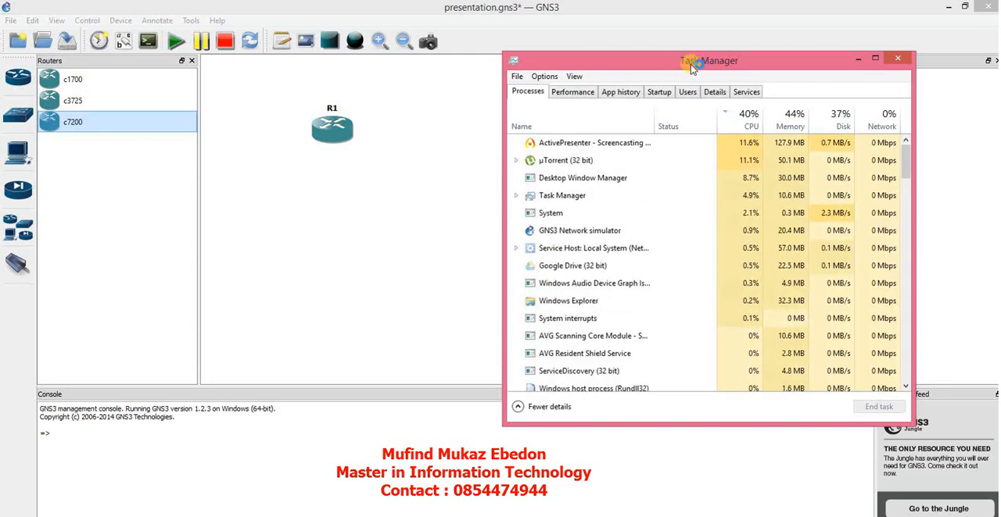
{"action": "left_click_drag", "start_coordinate": [691, 64], "coordinate": [733, 28]}
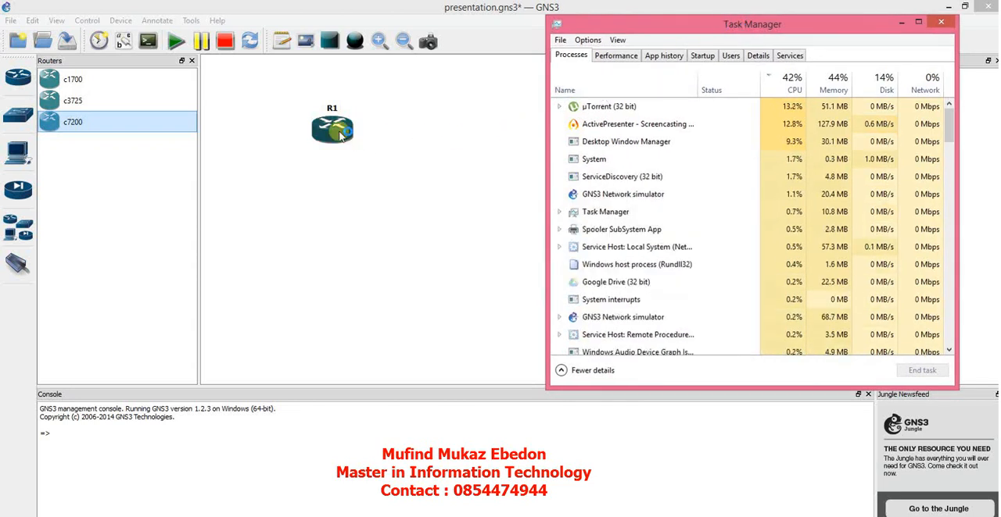
{"action": "left_click", "coordinate": [404, 124]}
Step: Review R1's general, slot adapter, advanced and environment settings in the node configurator and close it without changes
{"action": "right_click", "coordinate": [335, 128]}
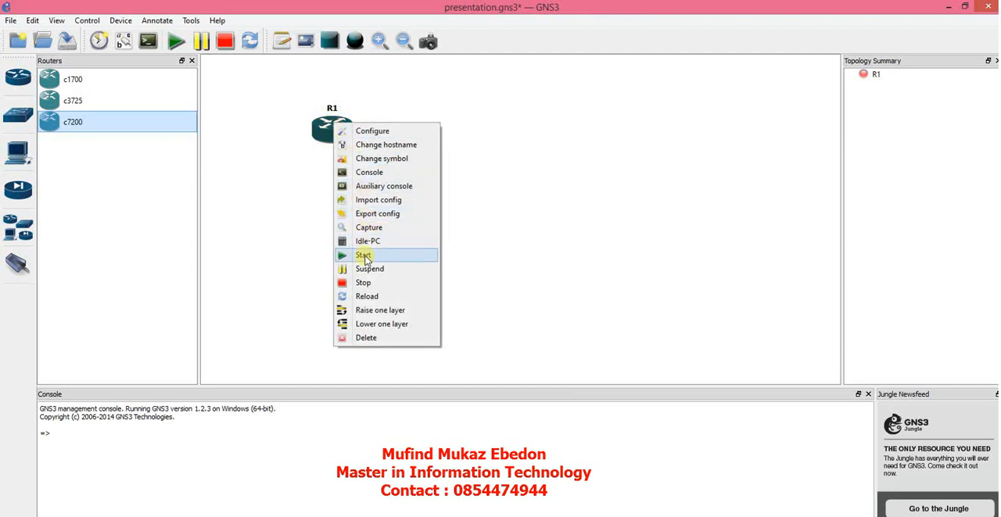
{"action": "left_click", "coordinate": [383, 130]}
{"action": "left_click", "coordinate": [325, 158]}
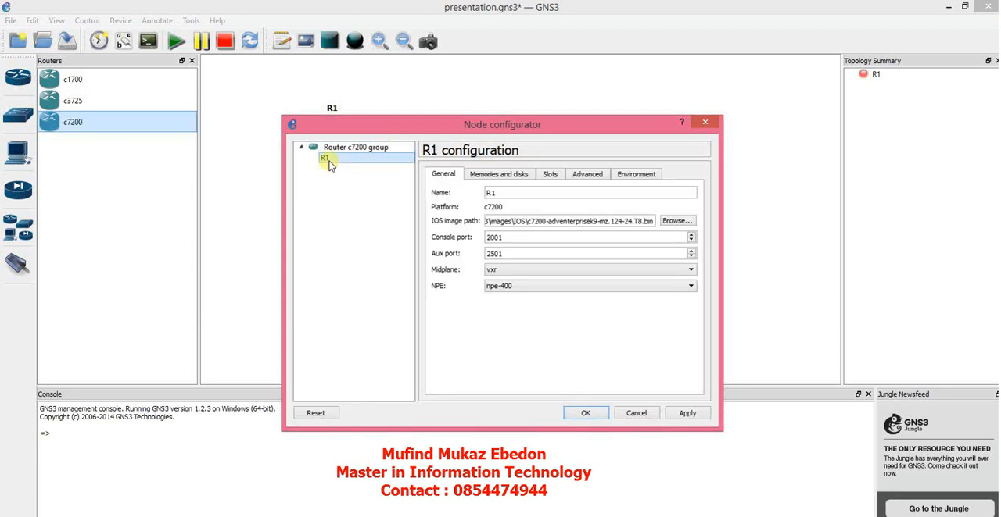
{"action": "left_click", "coordinate": [549, 176]}
{"action": "left_click", "coordinate": [526, 224]}
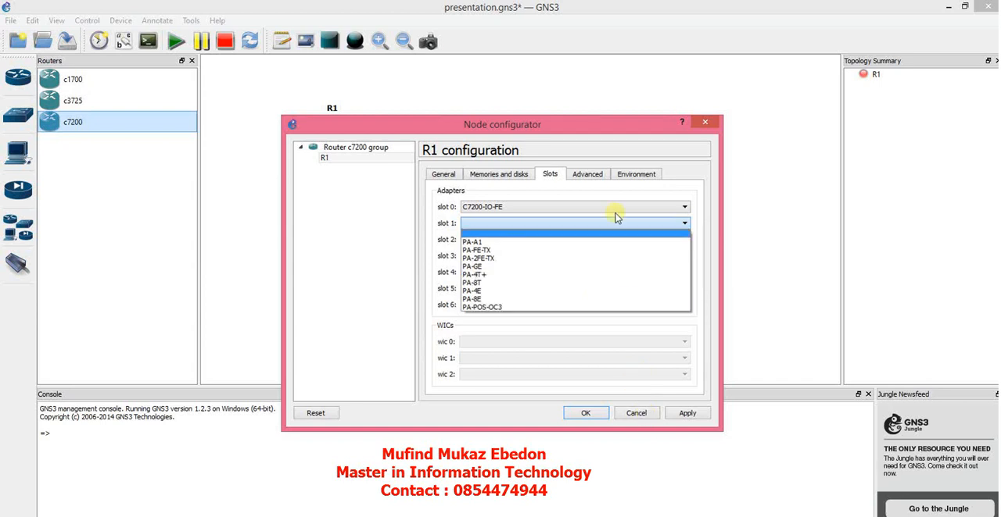
{"action": "left_click", "coordinate": [590, 175]}
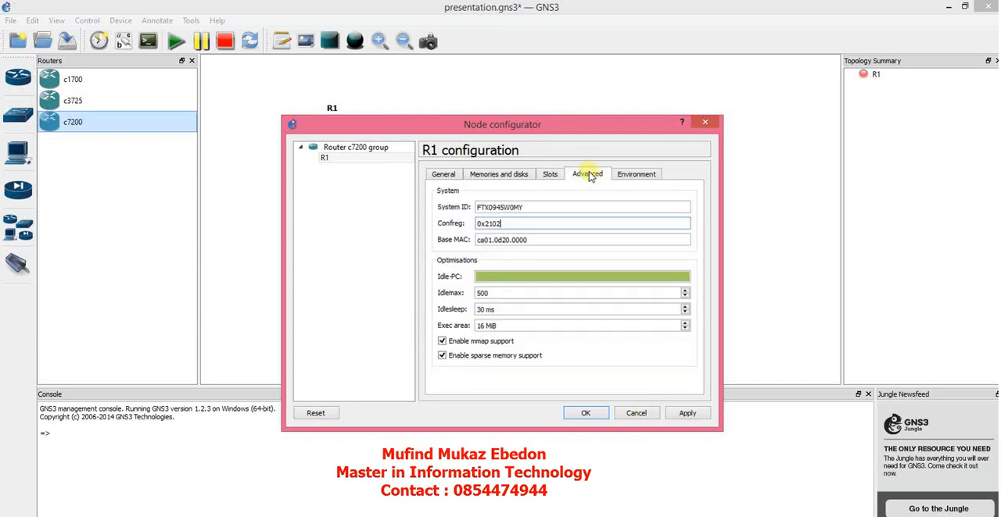
{"action": "left_click", "coordinate": [643, 176]}
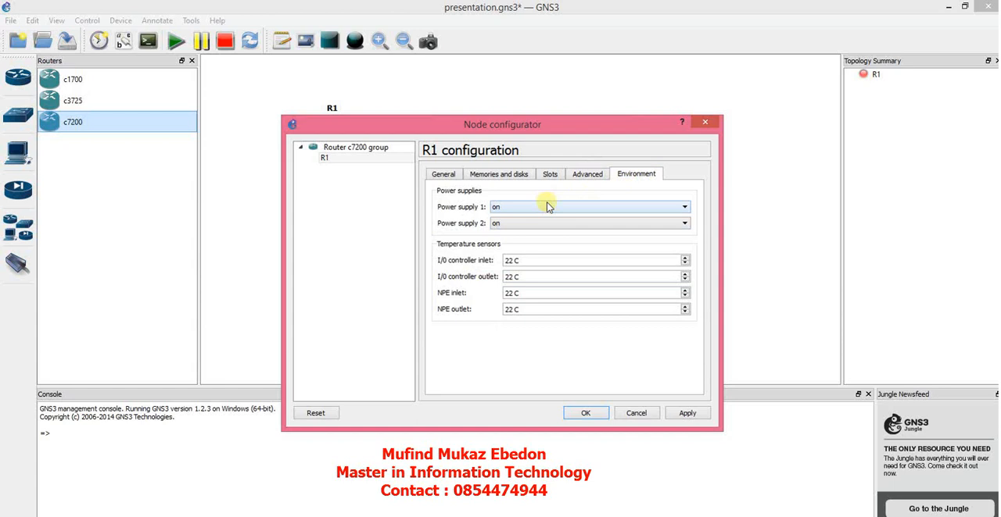
{"action": "left_click", "coordinate": [637, 414]}
Step: Start router R1 and check the CPU usage of the dynamips process in Task Manager
{"action": "right_click", "coordinate": [340, 147]}
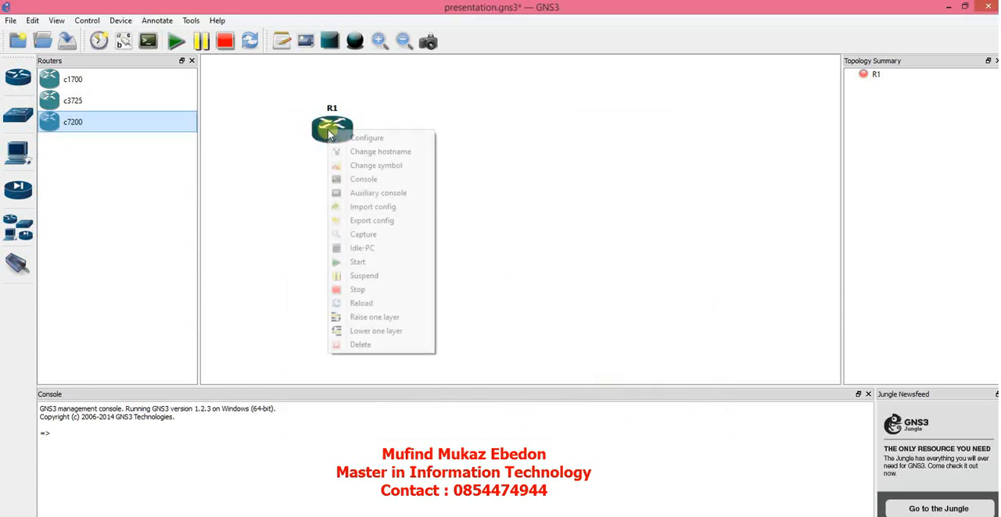
{"action": "left_click", "coordinate": [364, 266]}
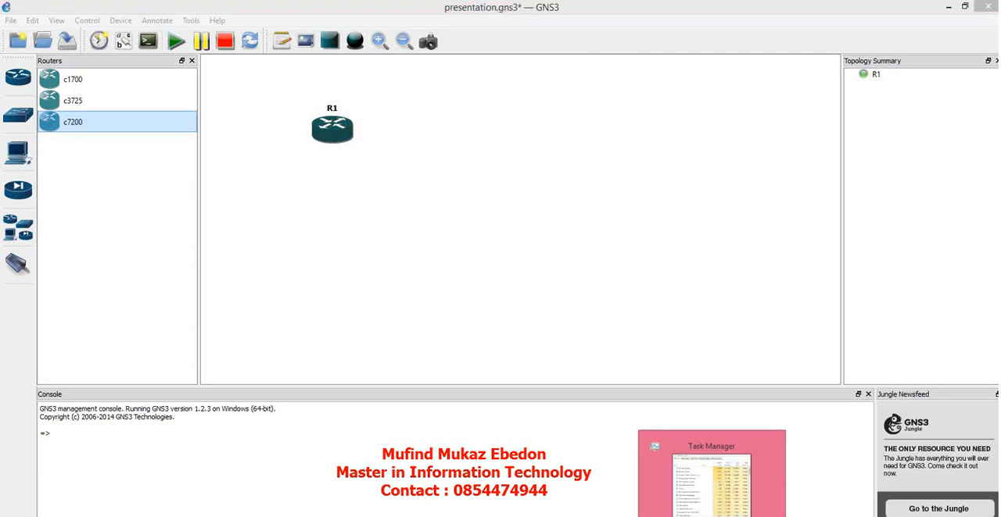
{"action": "left_click", "coordinate": [712, 481]}
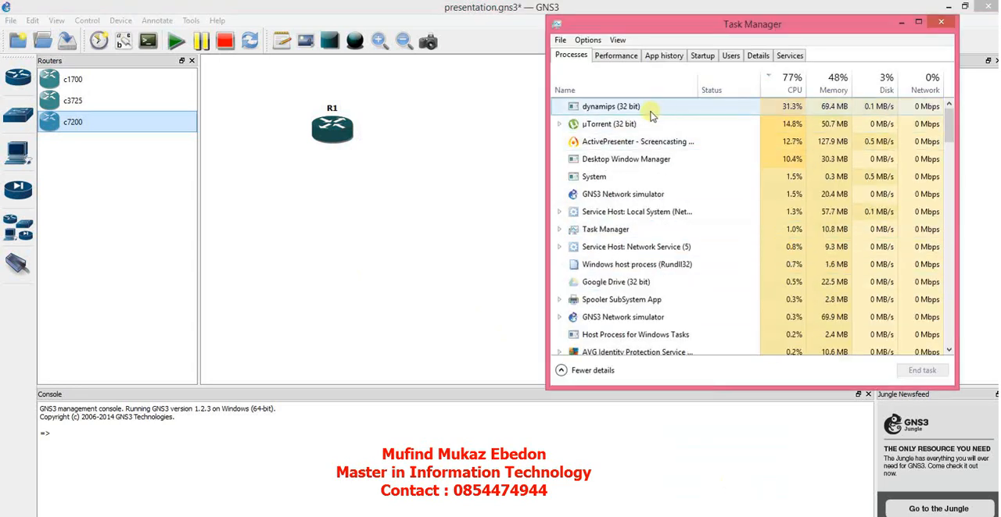
{"action": "left_click", "coordinate": [588, 106]}
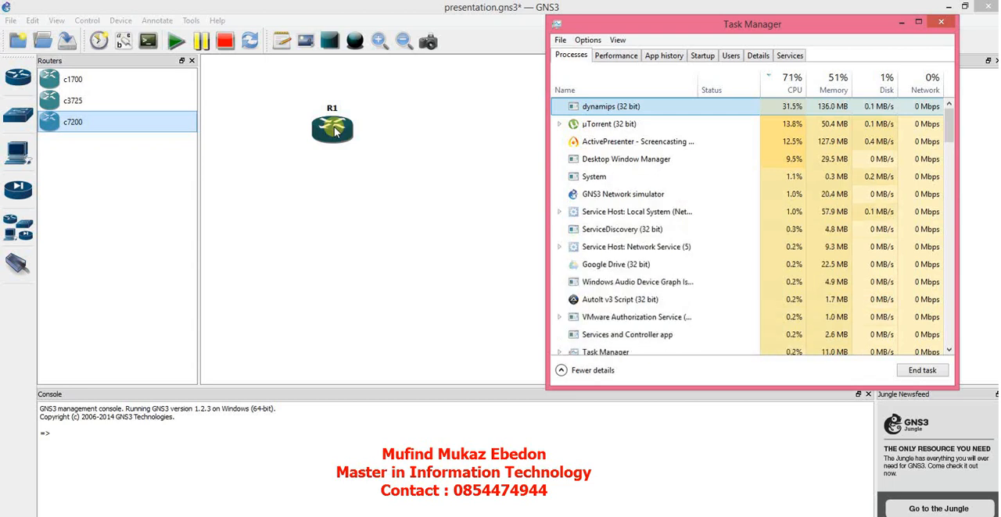
Step: Compute Idle-PC values for router R1 while monitoring the dynamips CPU usage in Task Manager
{"action": "right_click", "coordinate": [336, 132]}
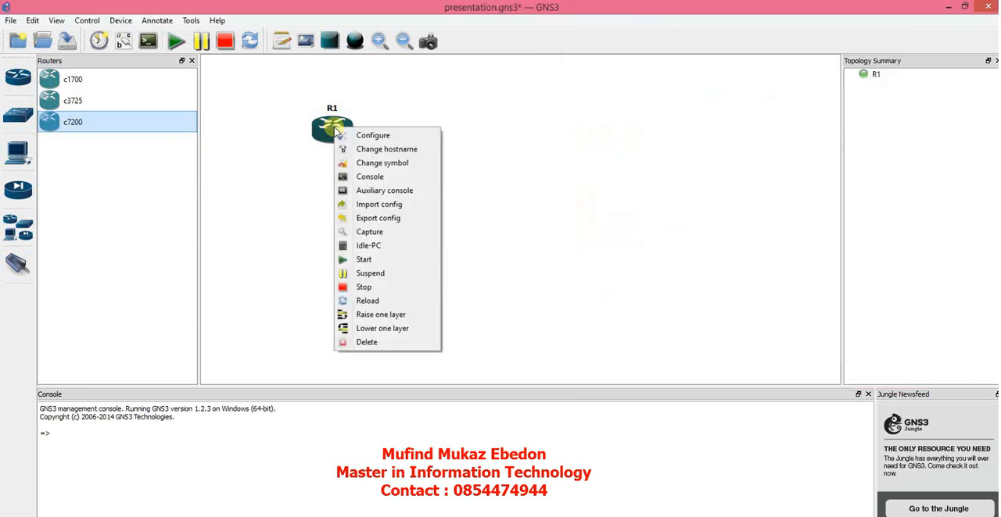
{"action": "left_click", "coordinate": [358, 247]}
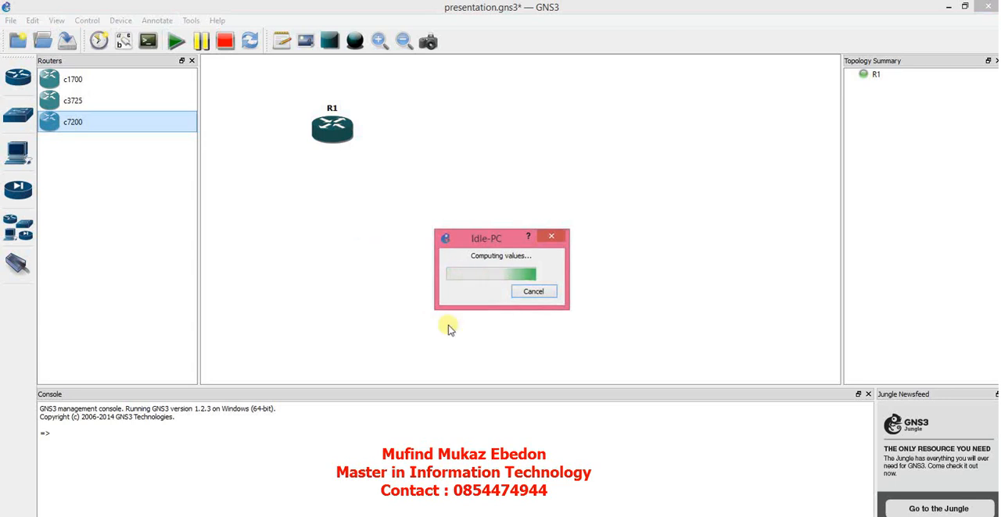
{"action": "left_click", "coordinate": [703, 515]}
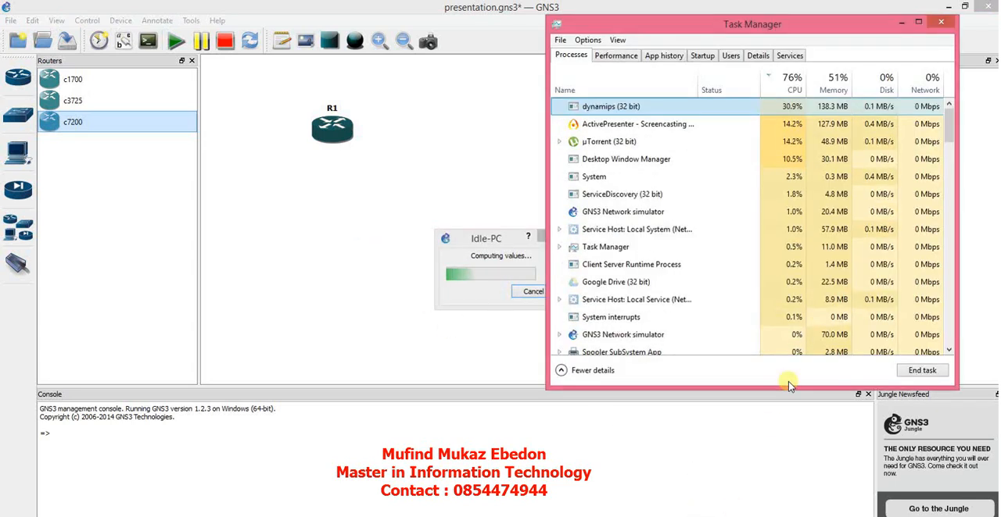
{"action": "left_click_drag", "start_coordinate": [486, 237], "coordinate": [390, 227]}
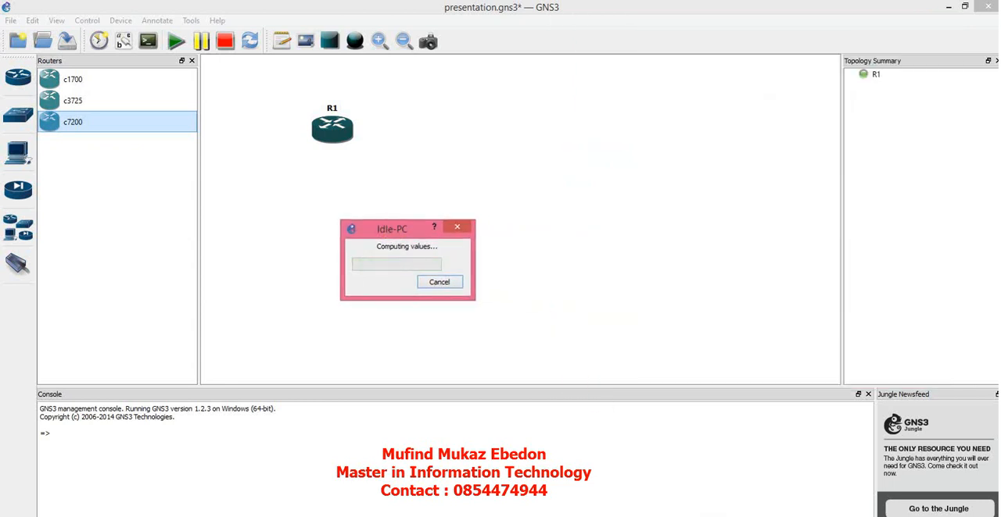
{"action": "left_click", "coordinate": [713, 514]}
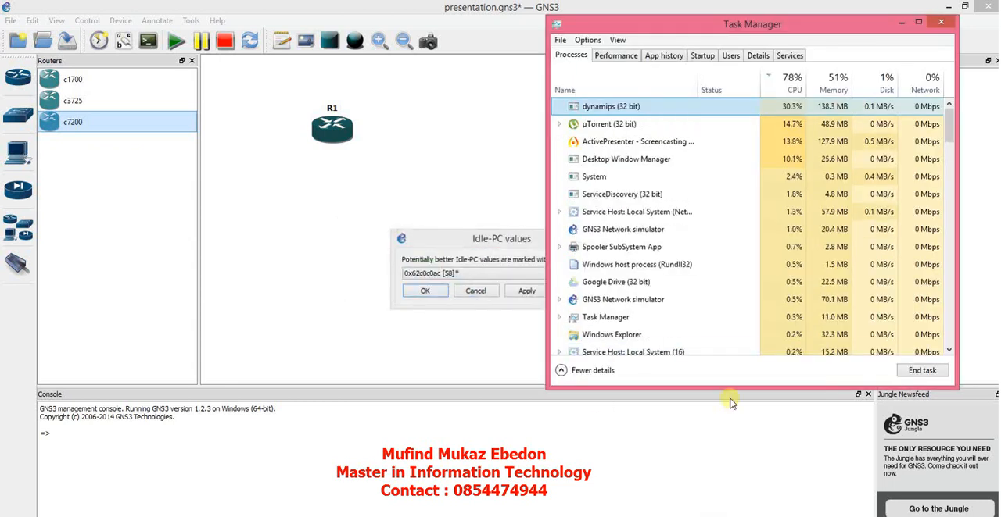
{"action": "left_click_drag", "start_coordinate": [480, 238], "coordinate": [327, 208]}
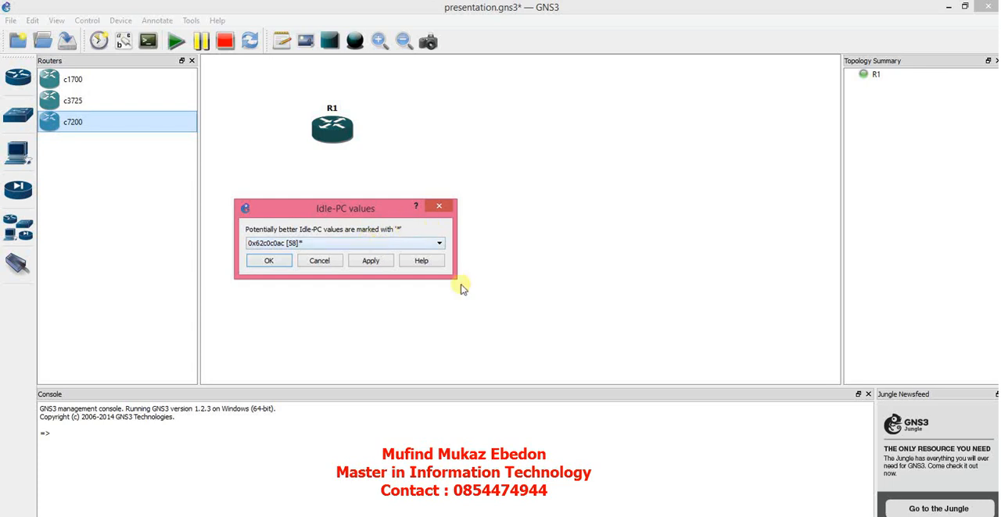
{"action": "key", "text": "ctrl+shift+Escape"}
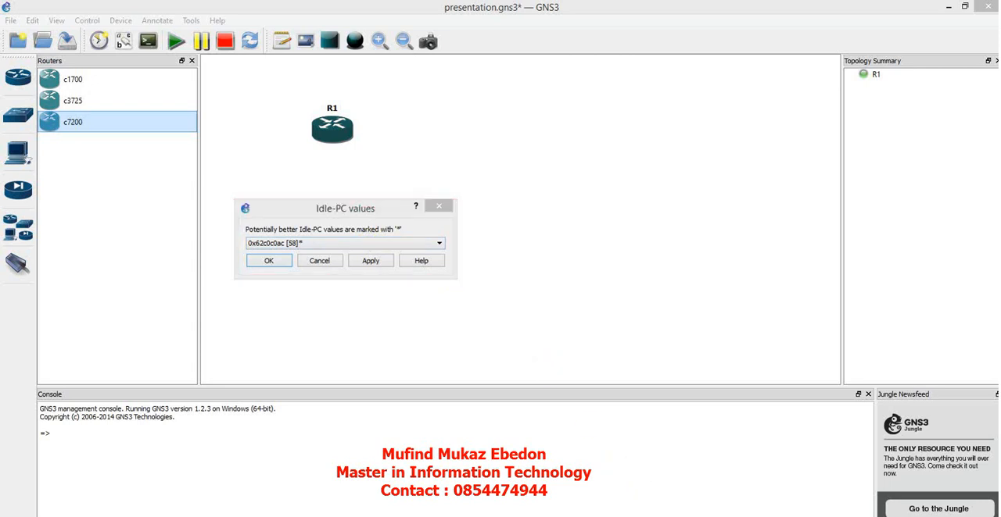
Step: Apply the Idle-PC value 0x62c0c0ac to R1 and check the dynamips CPU usage in Task Manager
{"action": "left_click", "coordinate": [431, 245]}
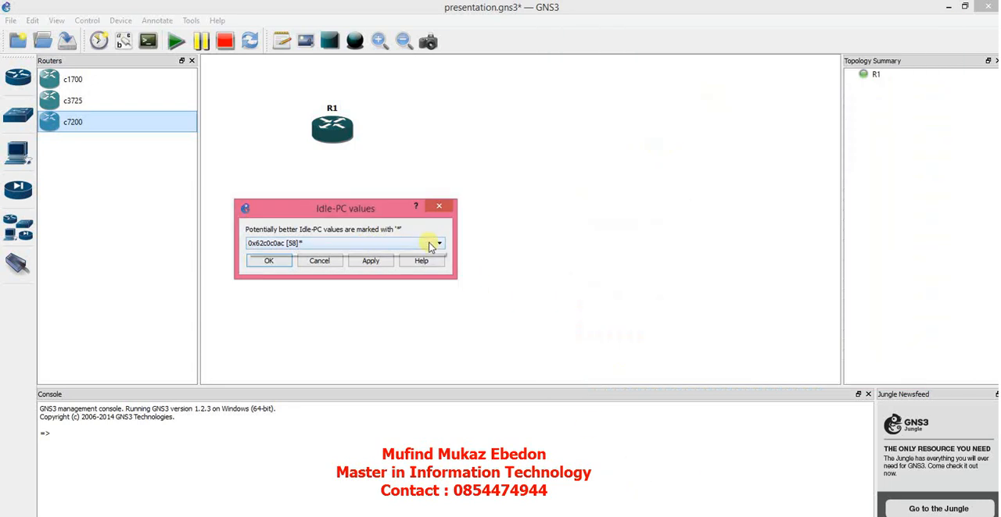
{"action": "left_click", "coordinate": [431, 245]}
{"action": "left_click", "coordinate": [430, 246]}
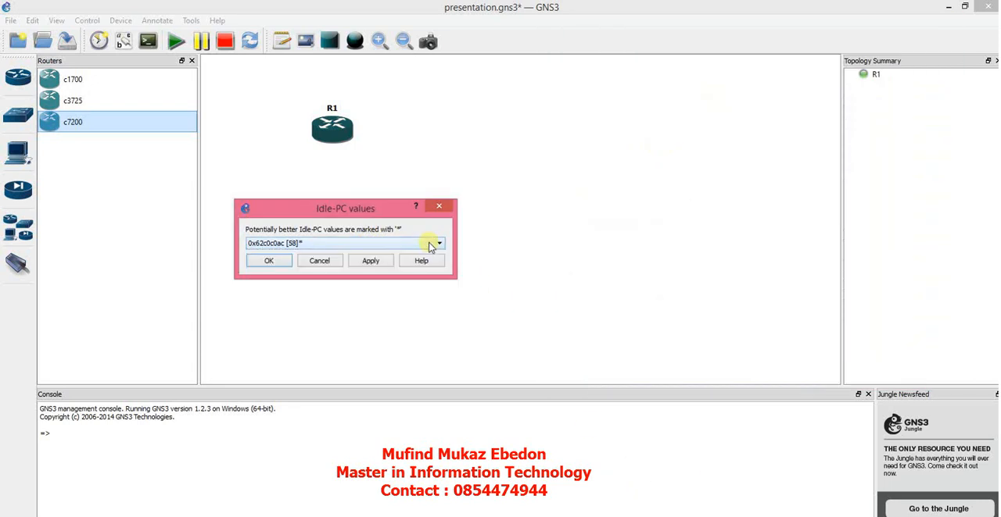
{"action": "left_click", "coordinate": [369, 264]}
{"action": "key", "text": "ctrl+shift+Escape"}
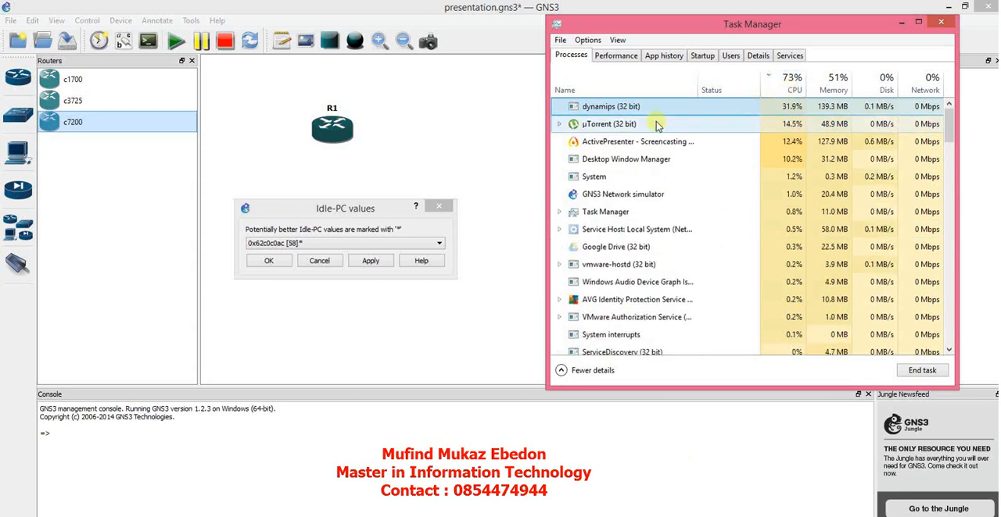
Step: Try the Idle-PC value 0x62c0c0ec on R1, check the dynamips CPU usage, and cancel the value selection
{"action": "left_click", "coordinate": [389, 245]}
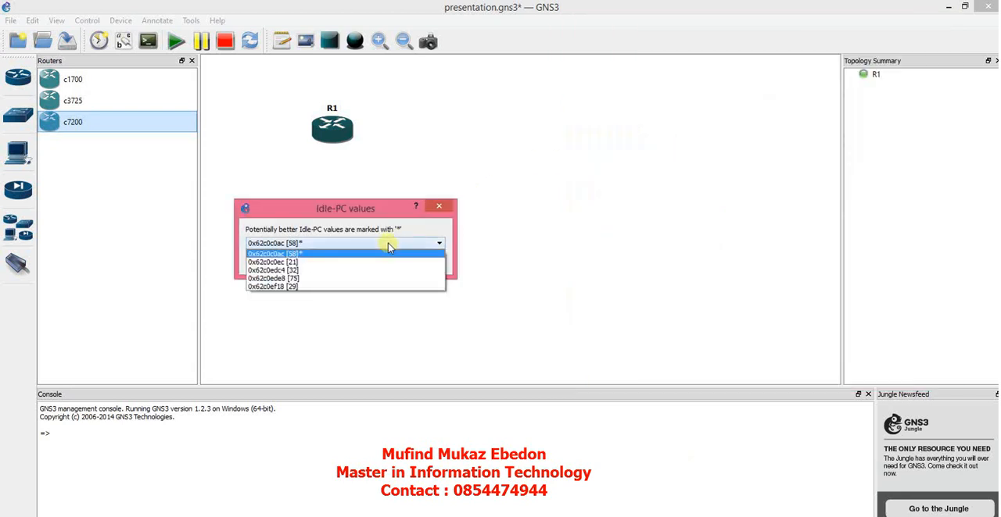
{"action": "left_click", "coordinate": [340, 263]}
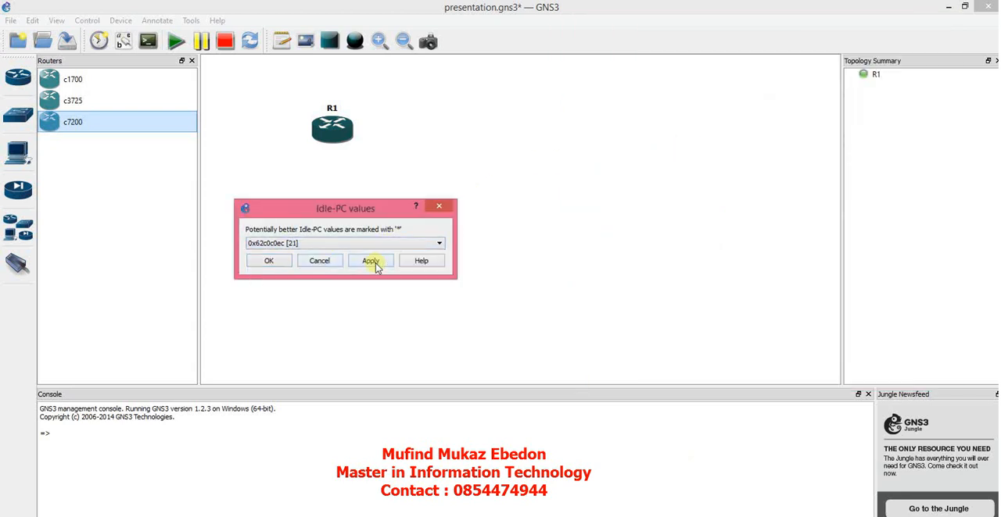
{"action": "left_click", "coordinate": [371, 260]}
{"action": "key", "text": "alt+Tab"}
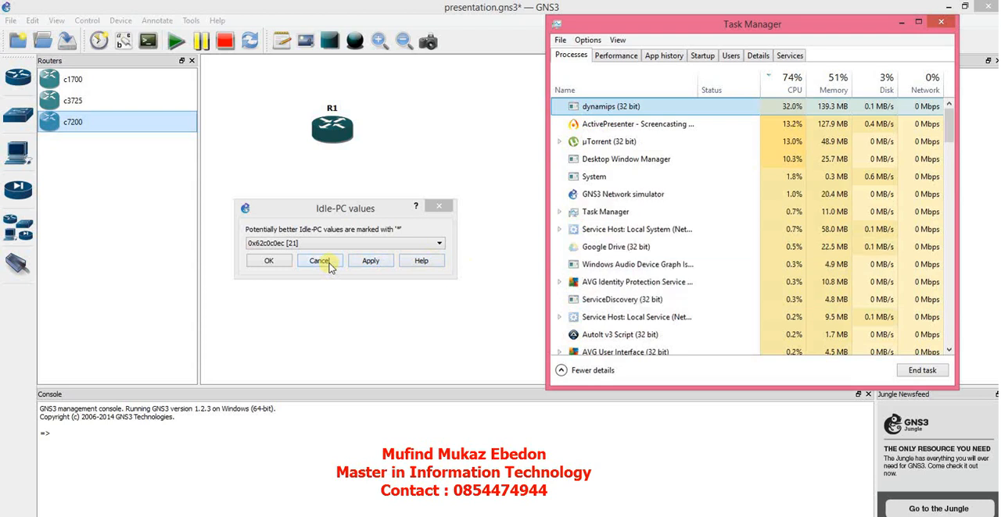
{"action": "left_click", "coordinate": [329, 267]}
Step: Recompute R1's Idle-PC values, apply 0x606ed9c8, and accept it after checking the dynamips CPU usage in Task Manager
{"action": "right_click", "coordinate": [332, 131]}
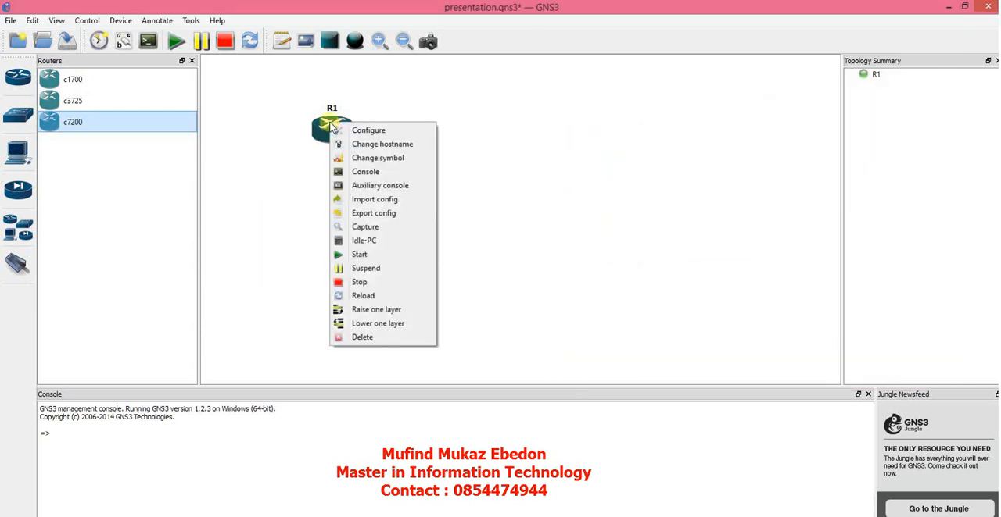
{"action": "left_click", "coordinate": [364, 240]}
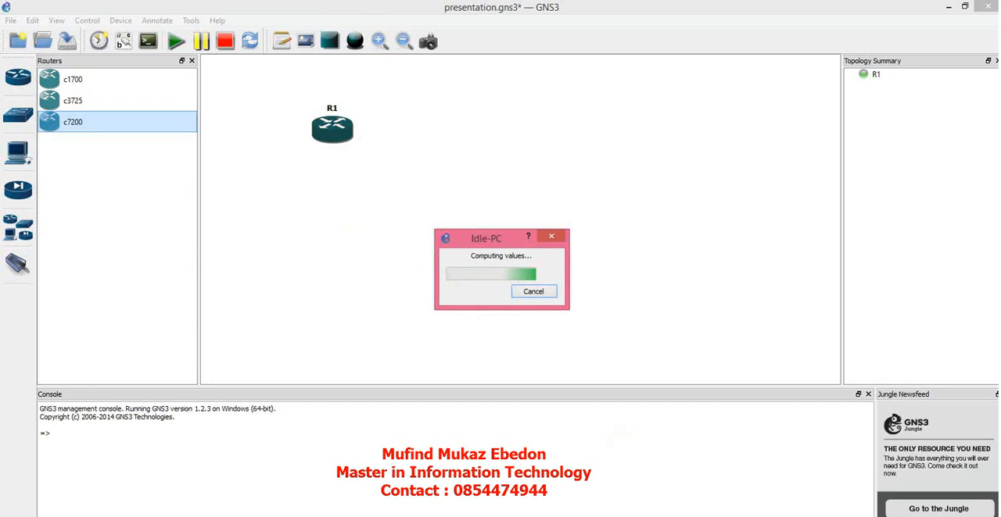
{"action": "left_click", "coordinate": [688, 516]}
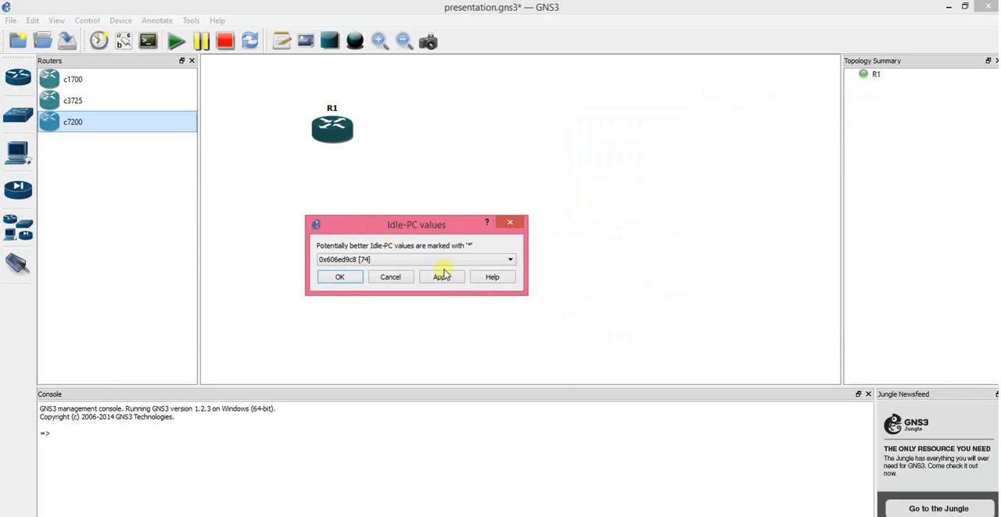
{"action": "left_click", "coordinate": [448, 280]}
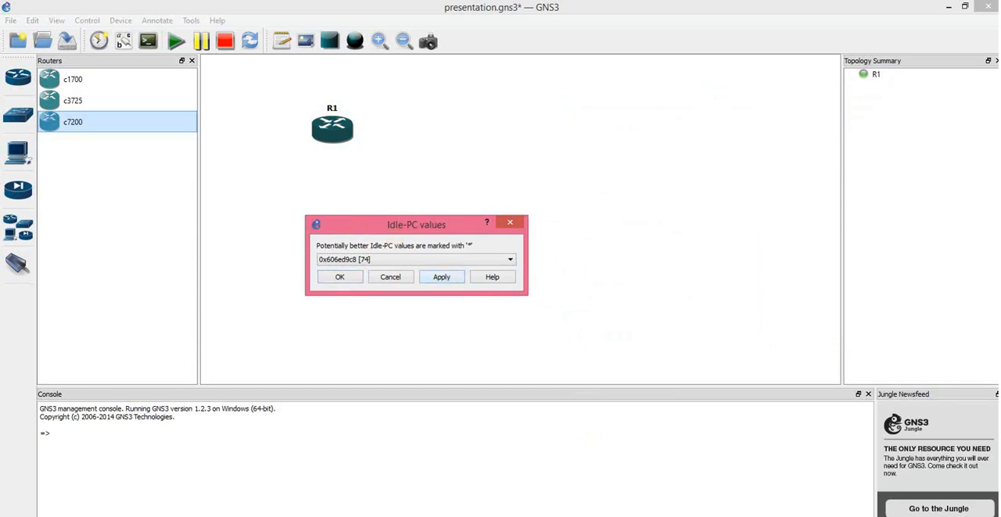
{"action": "left_click", "coordinate": [705, 516]}
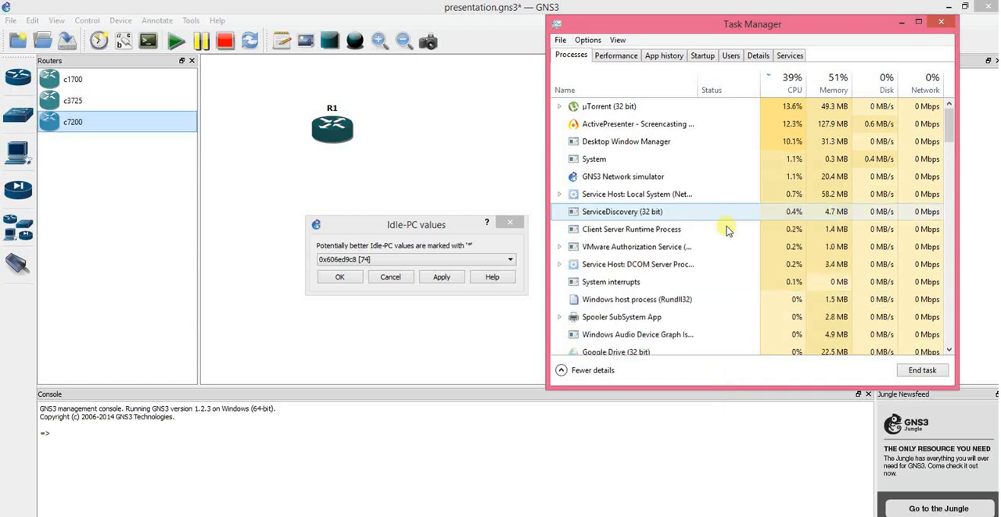
{"action": "scroll", "coordinate": [727, 121], "scroll_direction": "down", "scroll_amount": 2}
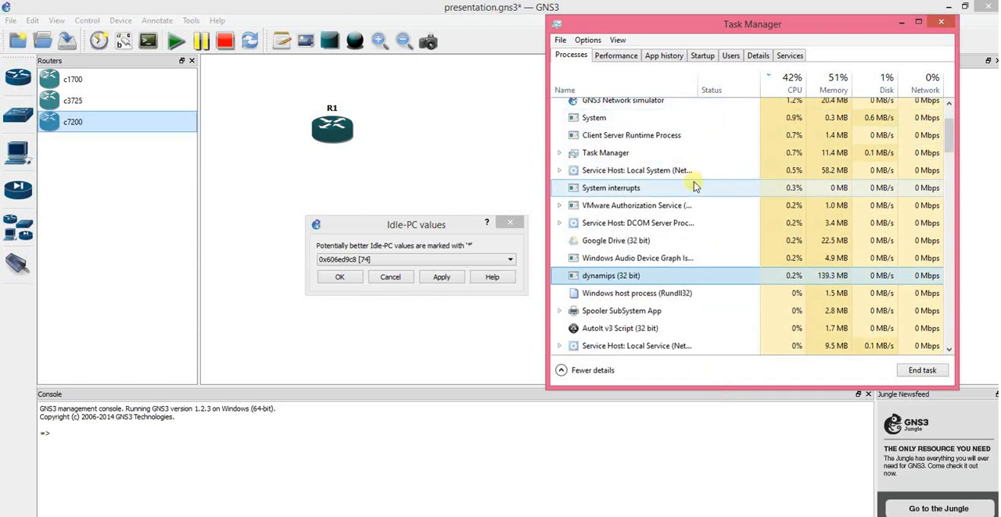
{"action": "left_click", "coordinate": [336, 276]}
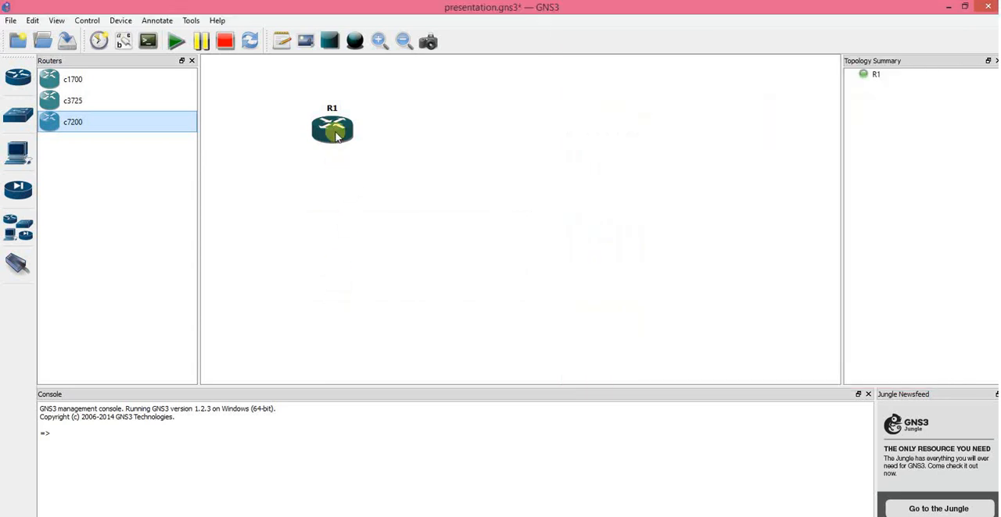
Step: Move R1 to the right in the topology and recheck the dynamips CPU usage in Task Manager
{"action": "left_click_drag", "start_coordinate": [338, 137], "coordinate": [404, 139]}
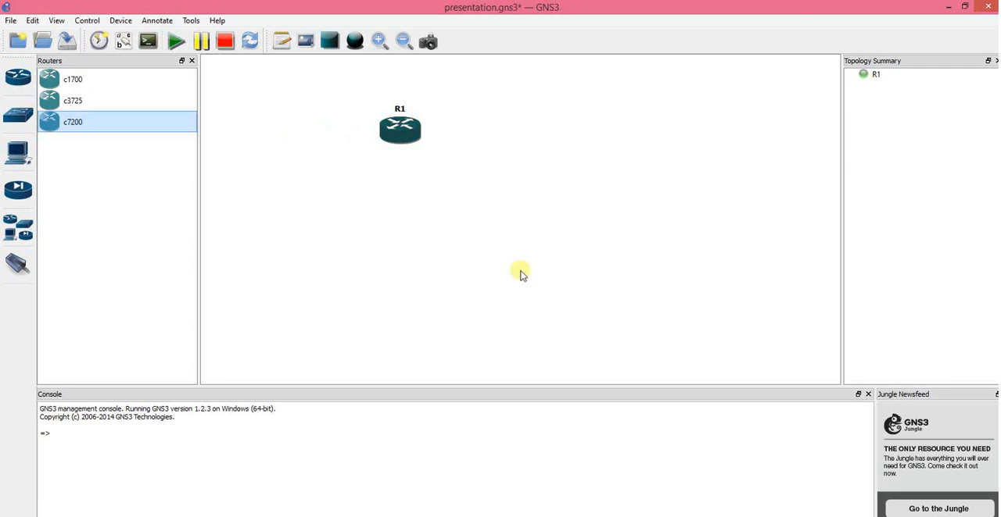
{"action": "left_click", "coordinate": [696, 516]}
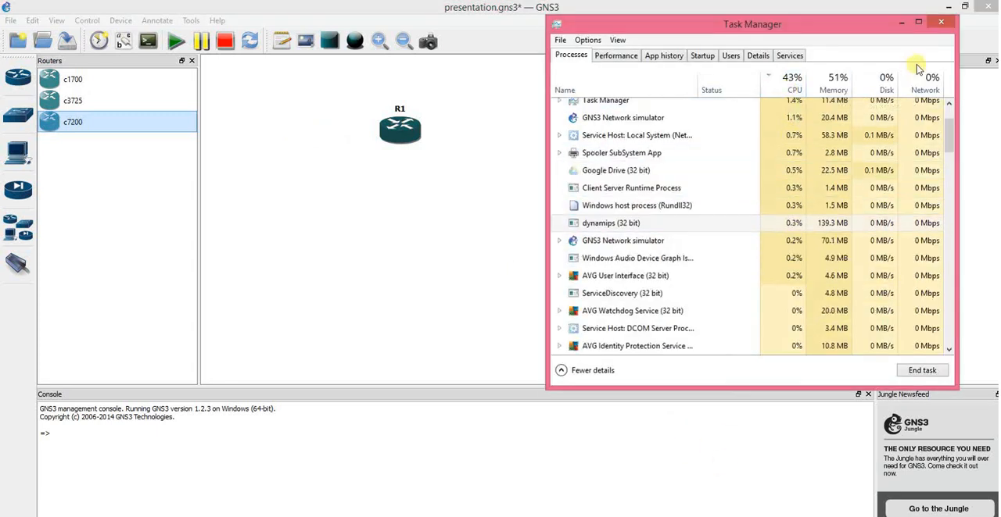
{"action": "left_click_drag", "start_coordinate": [950, 123], "coordinate": [950, 100]}
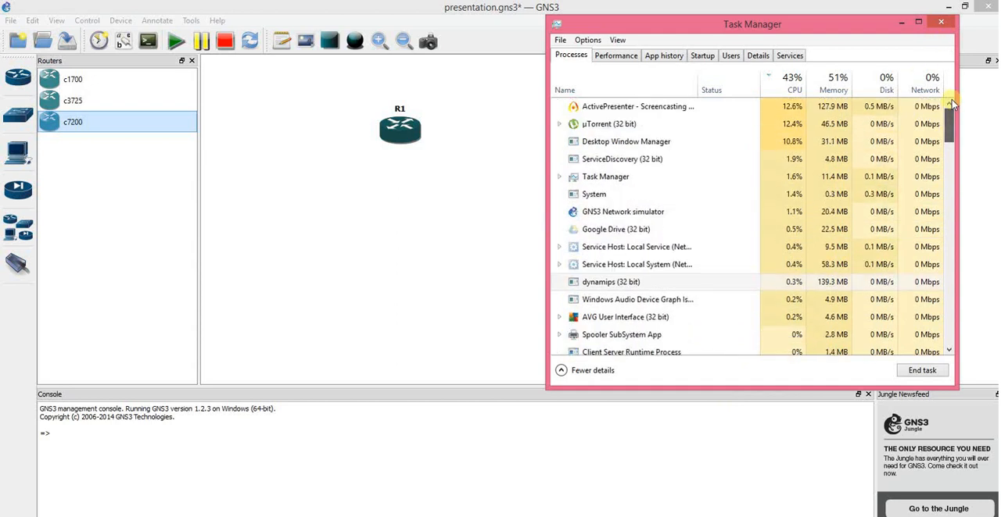
{"action": "left_click", "coordinate": [897, 23]}
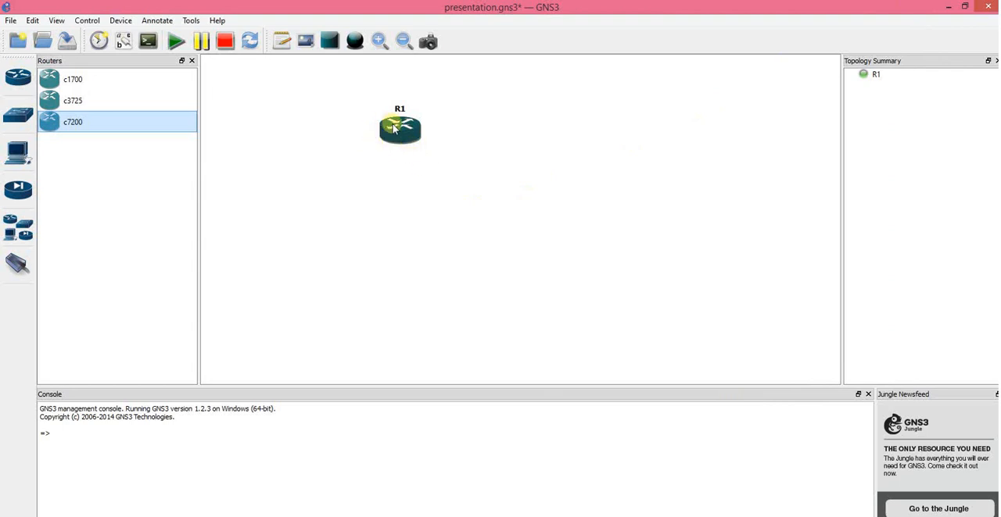
Step: View R1's node details, open its console at the router prompt, and move the console window higher
{"action": "mouse_move", "coordinate": [394, 129]}
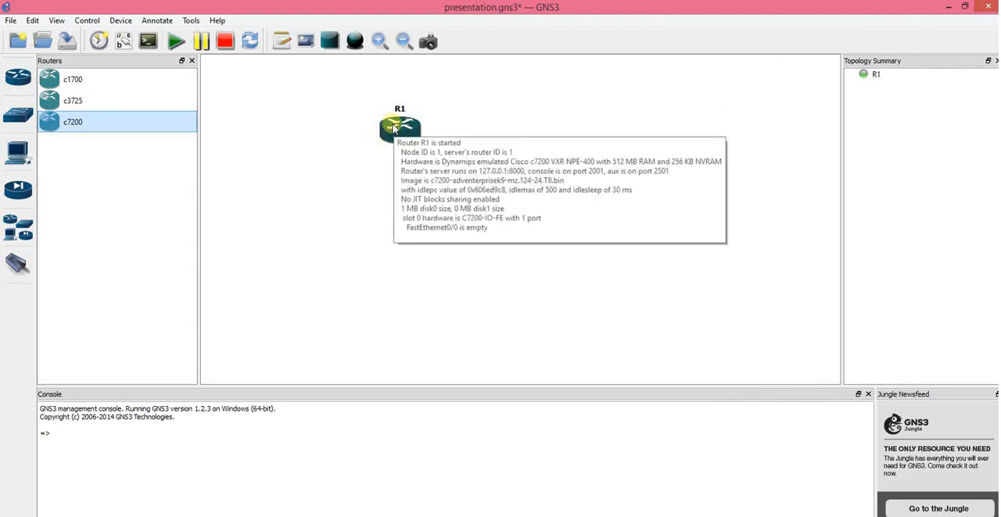
{"action": "right_click", "coordinate": [393, 129]}
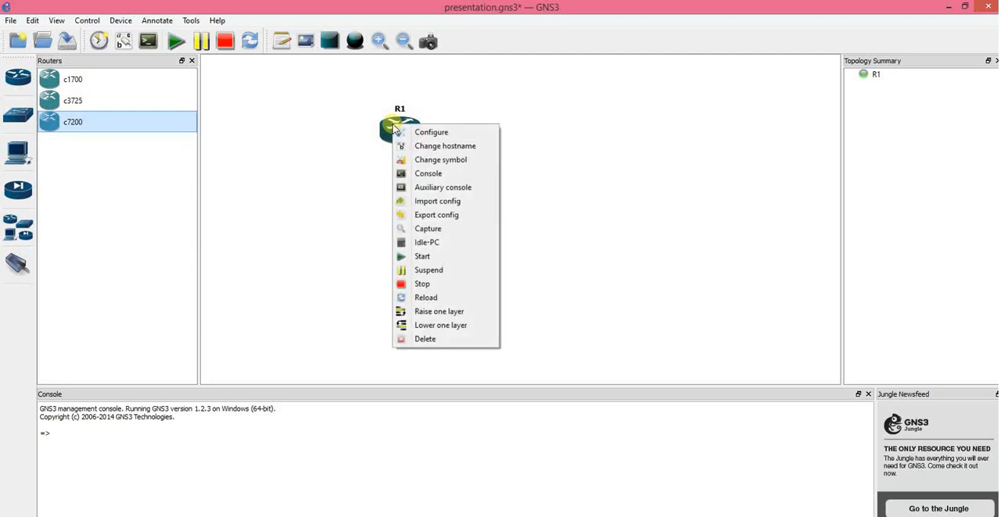
{"action": "left_click", "coordinate": [429, 173]}
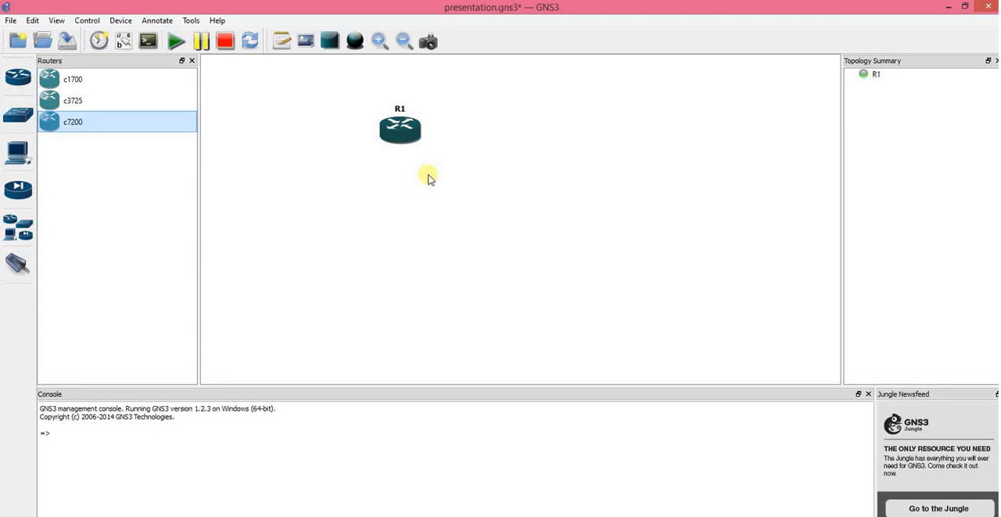
{"action": "key", "text": "Return"}
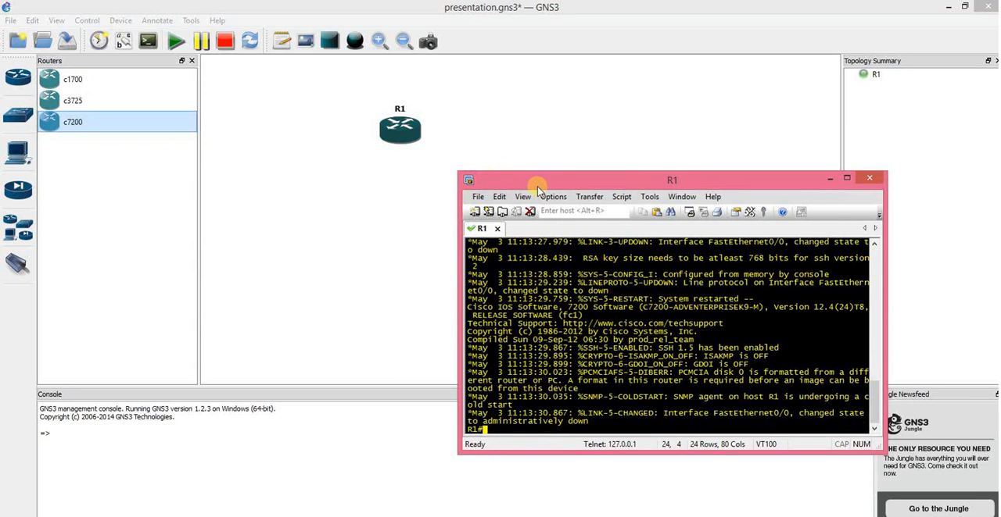
{"action": "left_click_drag", "start_coordinate": [531, 183], "coordinate": [540, 106]}
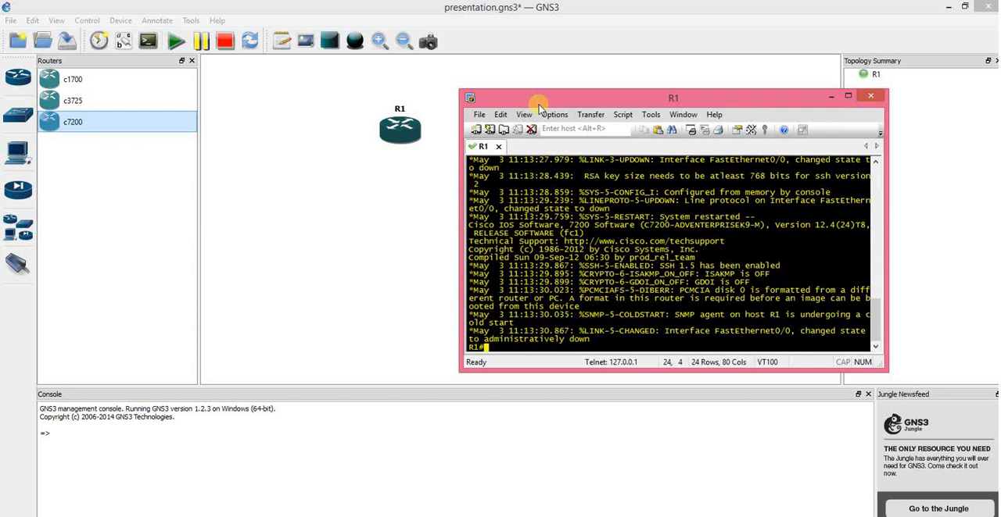
Step: Enter R1's global configuration mode with "config t", list the available commands with "?", quit the listing and minimize the console
{"action": "type", "text": "config t"}
{"action": "key", "text": "Return"}
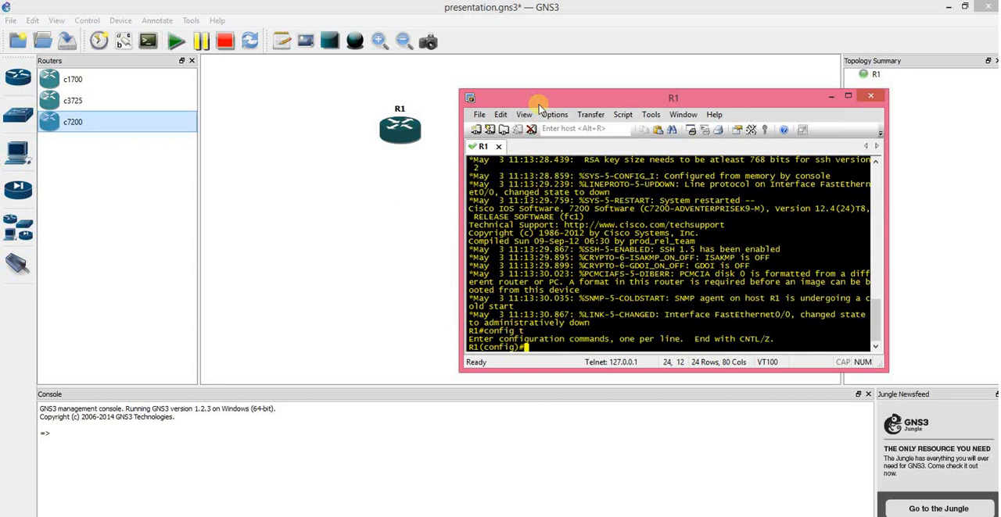
{"action": "type", "text": "?"}
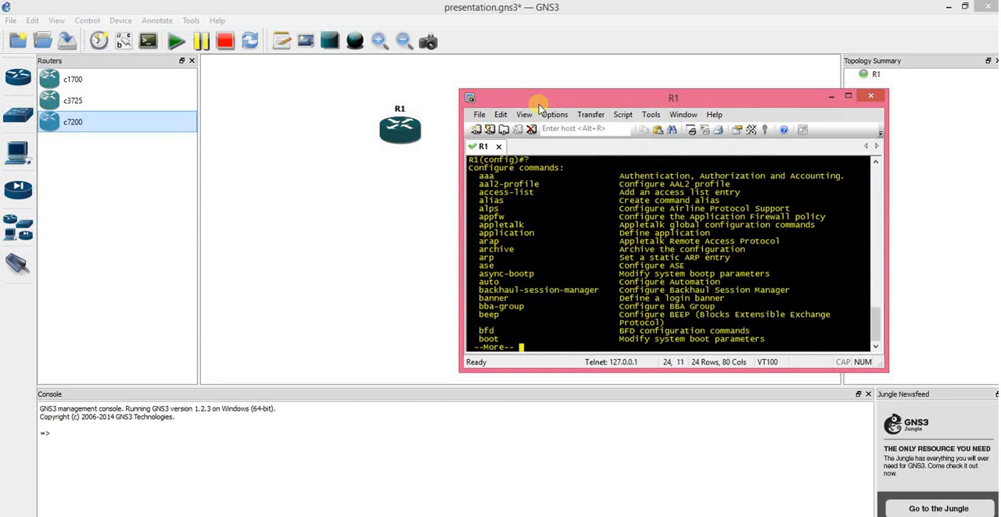
{"action": "type", "text": "q"}
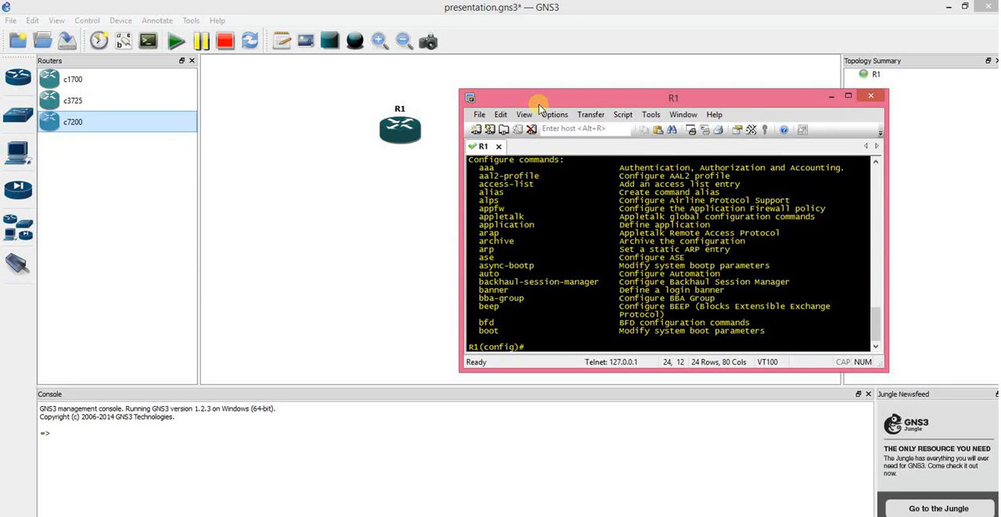
{"action": "left_click", "coordinate": [830, 97]}
Step: Move R1 further right and place a VPCS end device below and to the left of it
{"action": "left_click_drag", "start_coordinate": [404, 137], "coordinate": [449, 144]}
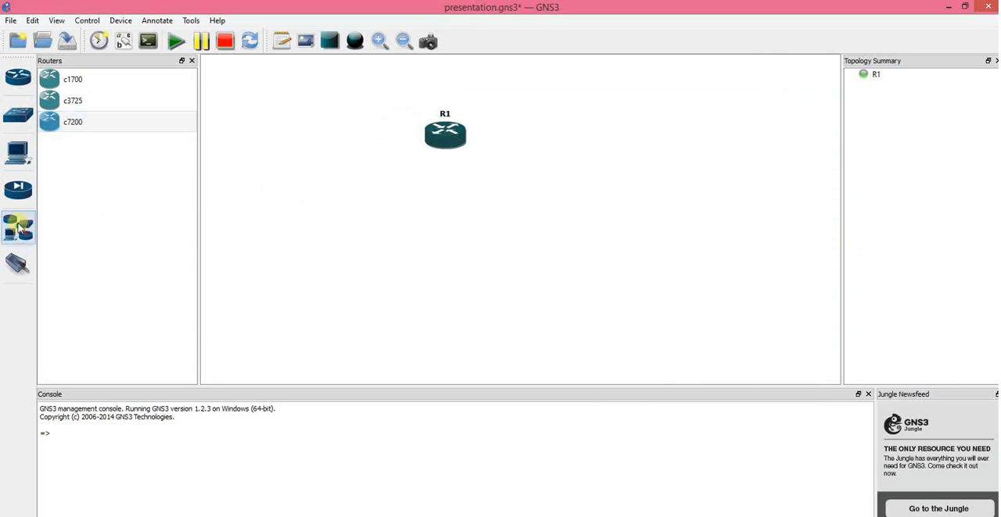
{"action": "left_click", "coordinate": [16, 160]}
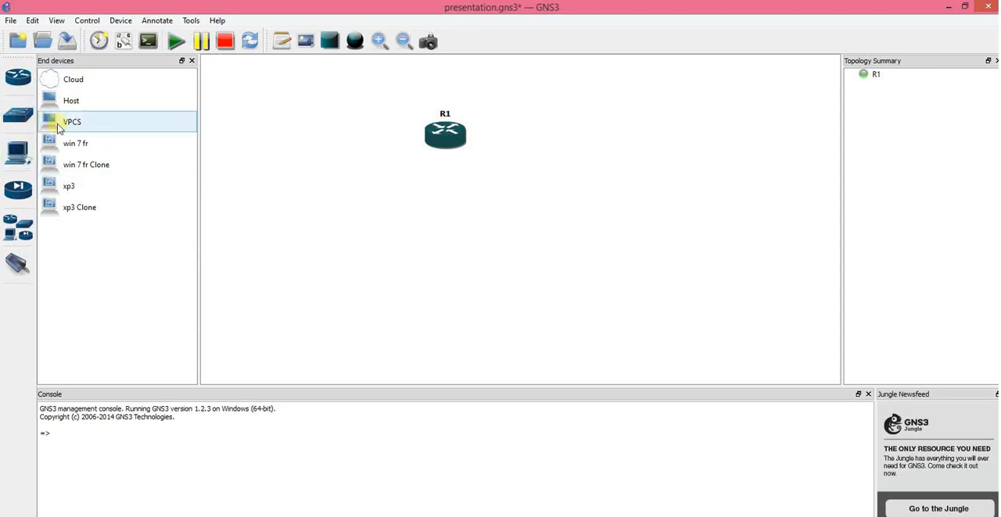
{"action": "left_click_drag", "start_coordinate": [69, 123], "coordinate": [258, 201]}
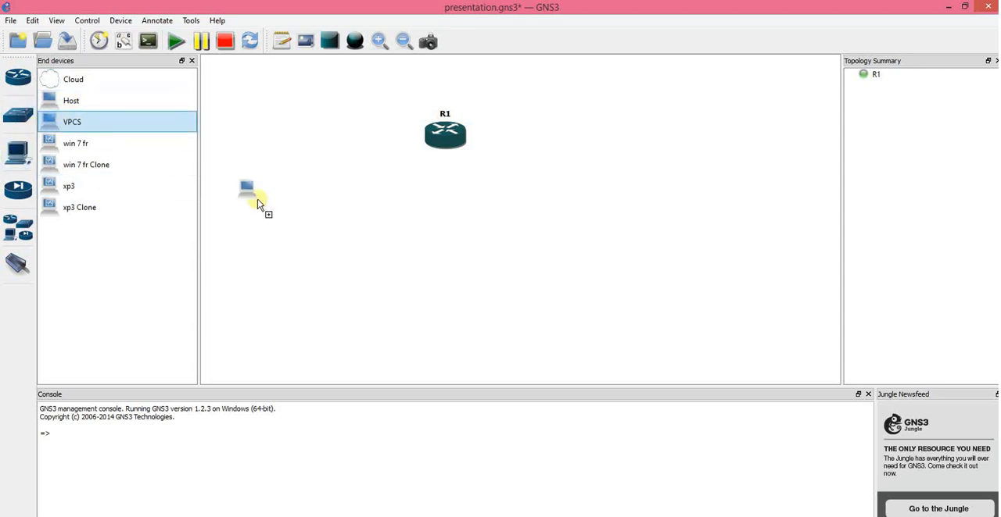
{"action": "left_click_drag", "start_coordinate": [362, 236], "coordinate": [362, 240]}
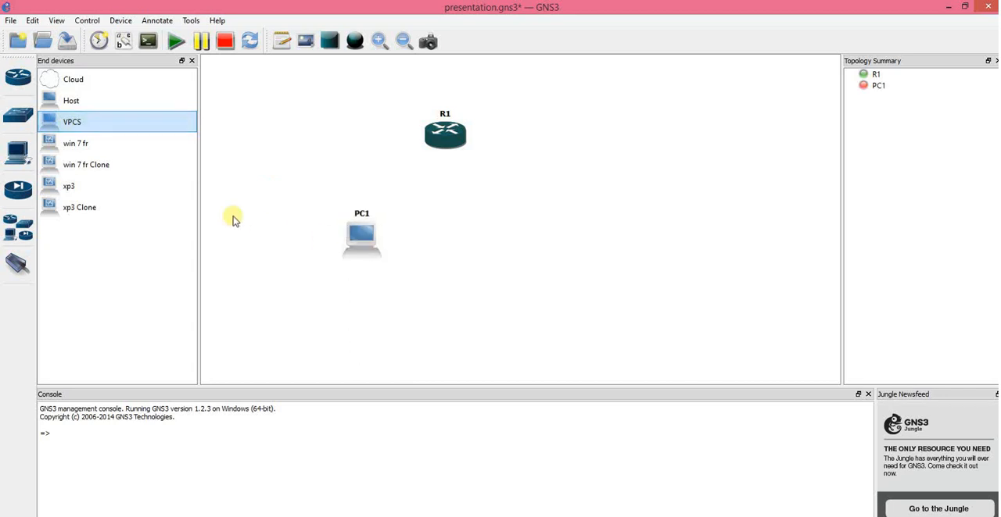
Step: Place an Ethernet switch below R1 and move PC1 further down to make room beneath the switch
{"action": "left_click", "coordinate": [11, 115]}
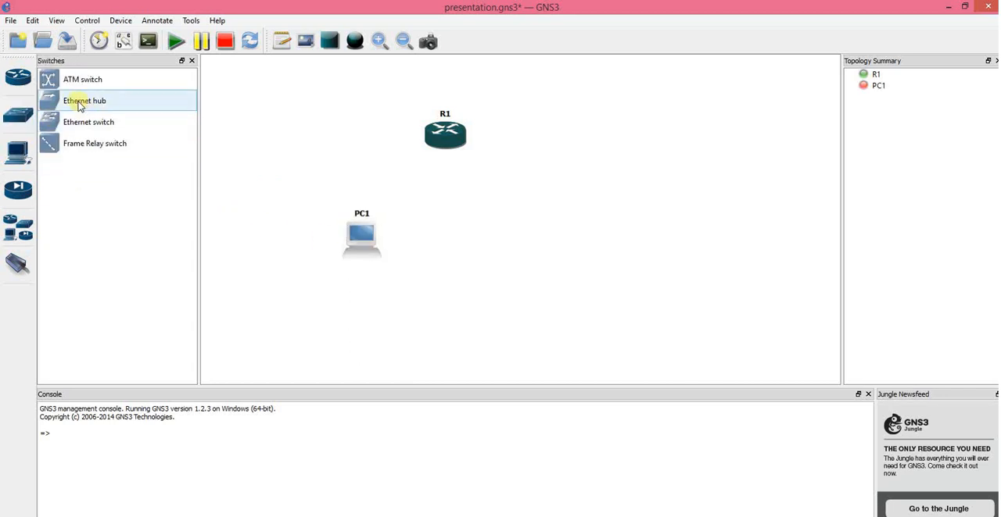
{"action": "left_click_drag", "start_coordinate": [77, 129], "coordinate": [442, 211]}
{"action": "left_click_drag", "start_coordinate": [363, 244], "coordinate": [357, 304]}
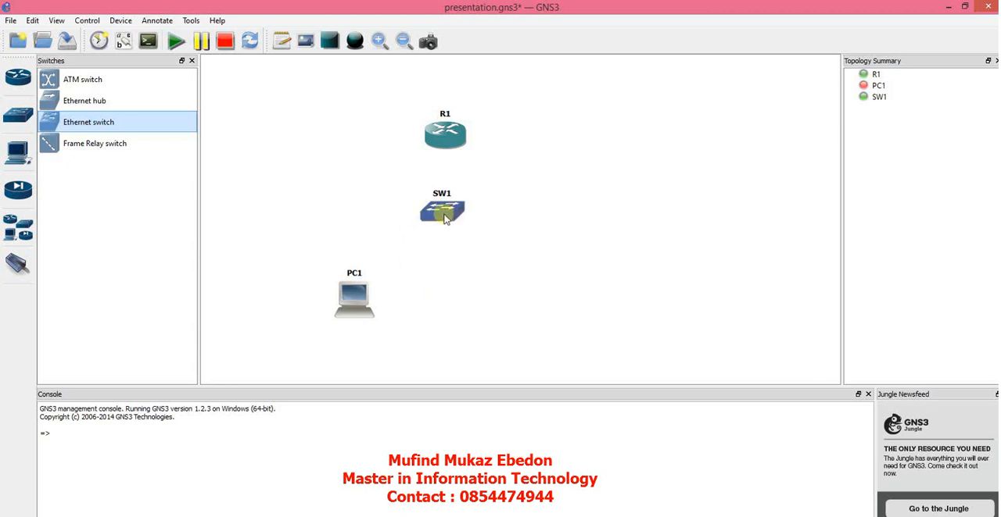
{"action": "left_click_drag", "start_coordinate": [444, 213], "coordinate": [438, 217]}
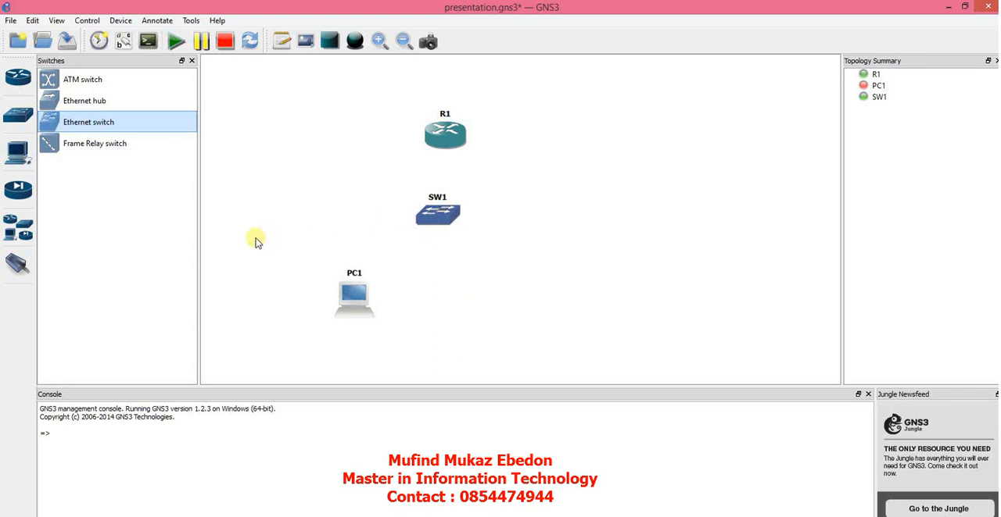
Step: Link PC1's Ethernet0 interface to port 1 of switch SW1
{"action": "left_click", "coordinate": [17, 265]}
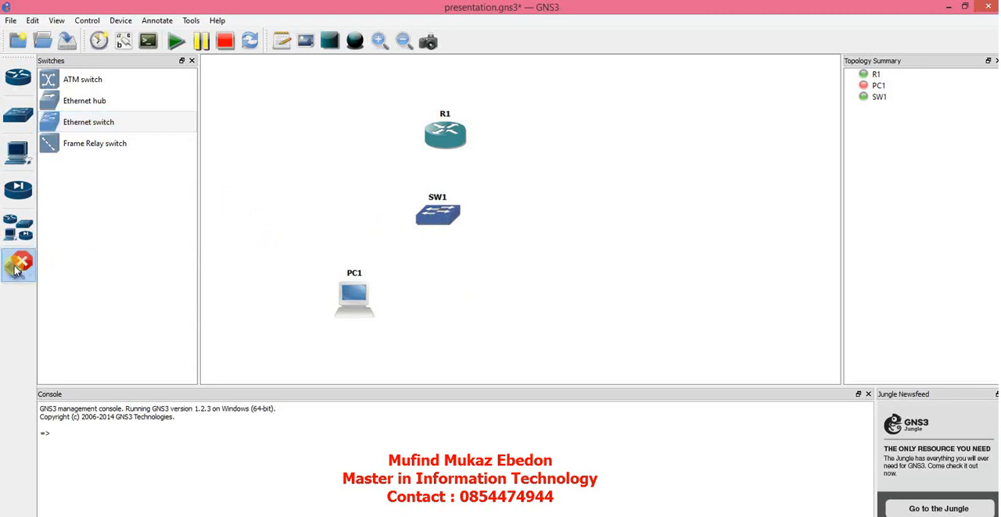
{"action": "left_click", "coordinate": [354, 296]}
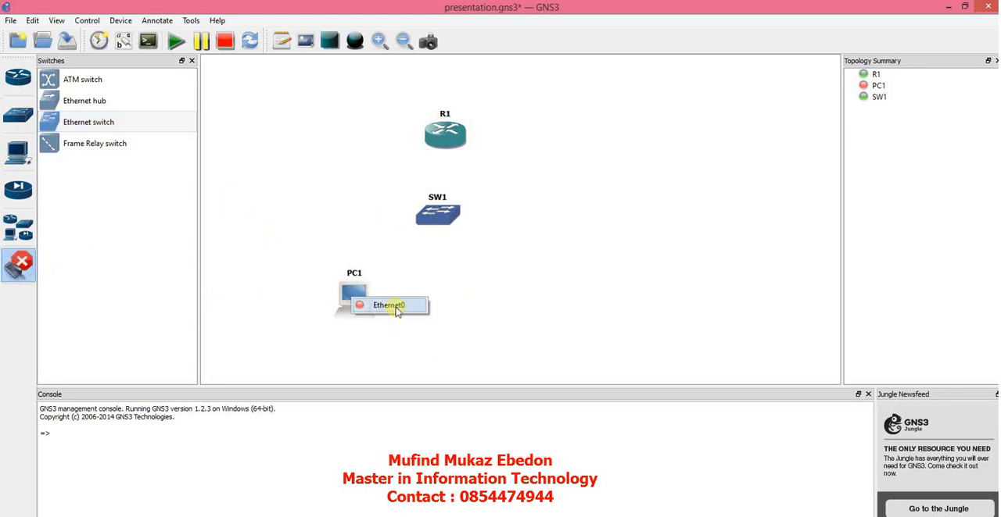
{"action": "left_click", "coordinate": [394, 305]}
{"action": "left_click", "coordinate": [440, 217]}
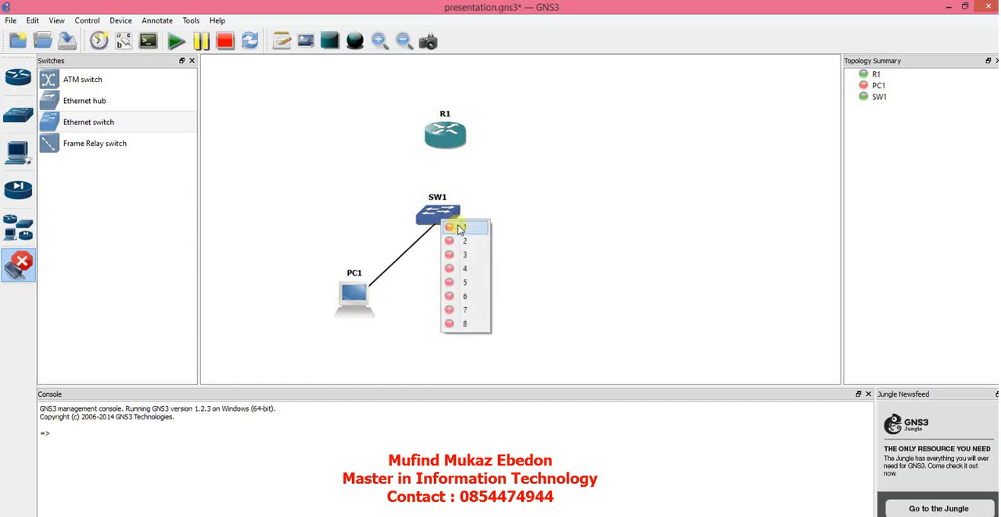
{"action": "left_click", "coordinate": [458, 227]}
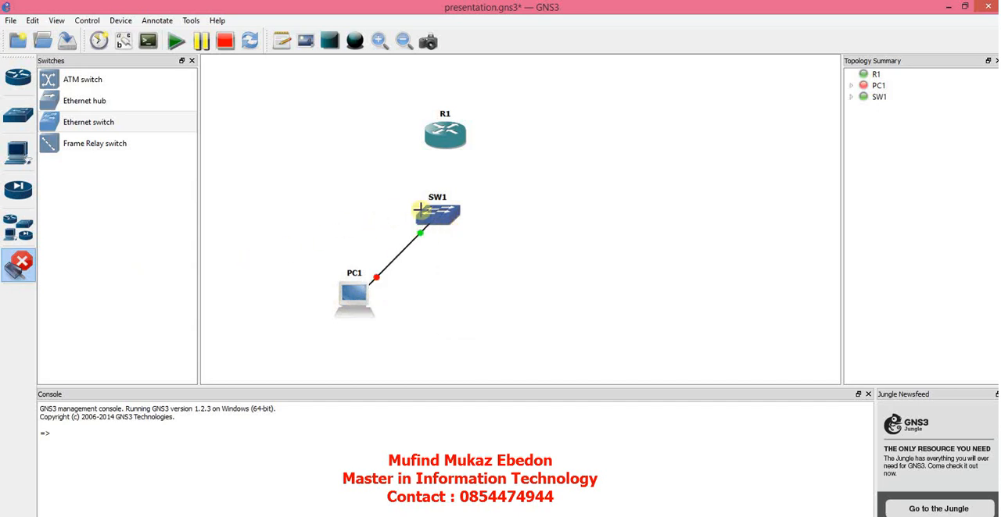
Step: Link port 2 of SW1 to R1's FastEthernet0/0, show the interface labels and leave link mode
{"action": "left_click", "coordinate": [440, 211]}
{"action": "left_click", "coordinate": [455, 229]}
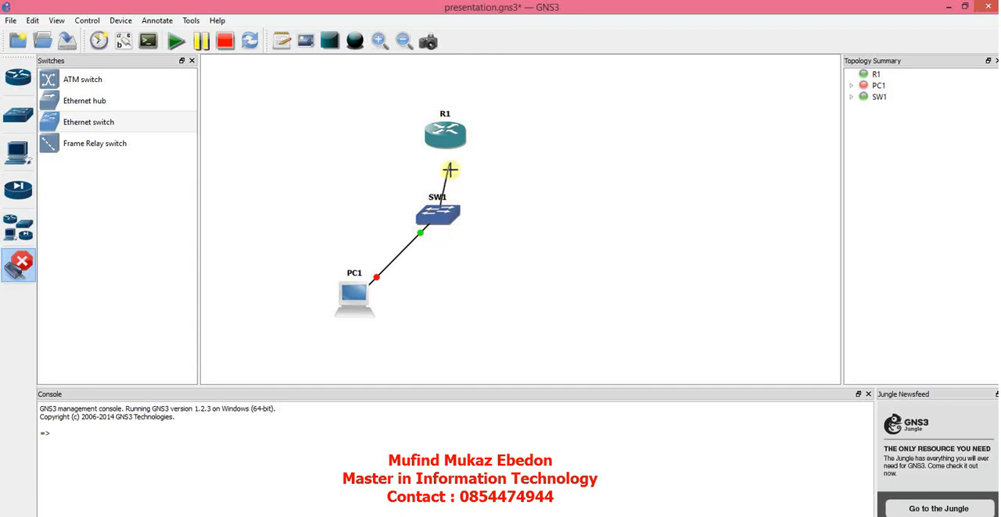
{"action": "left_click", "coordinate": [445, 138]}
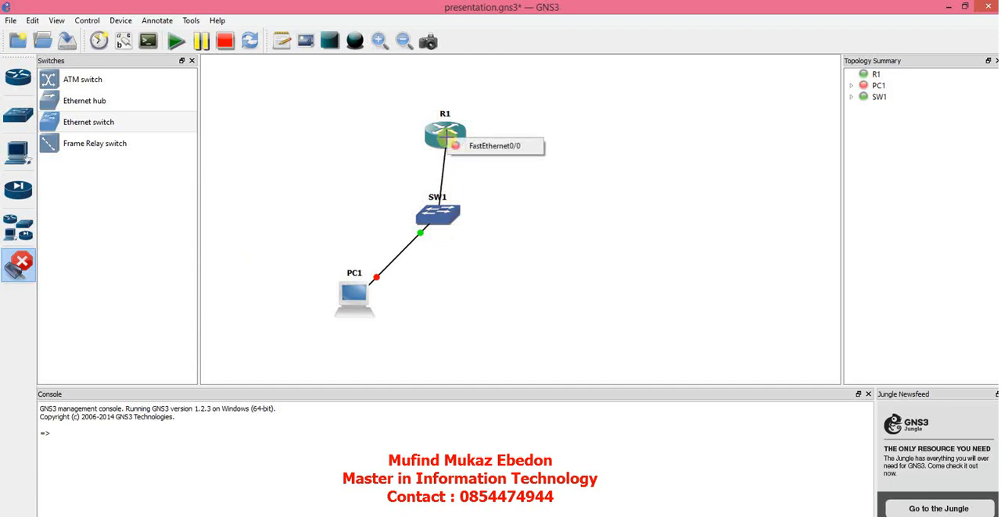
{"action": "left_click", "coordinate": [501, 155]}
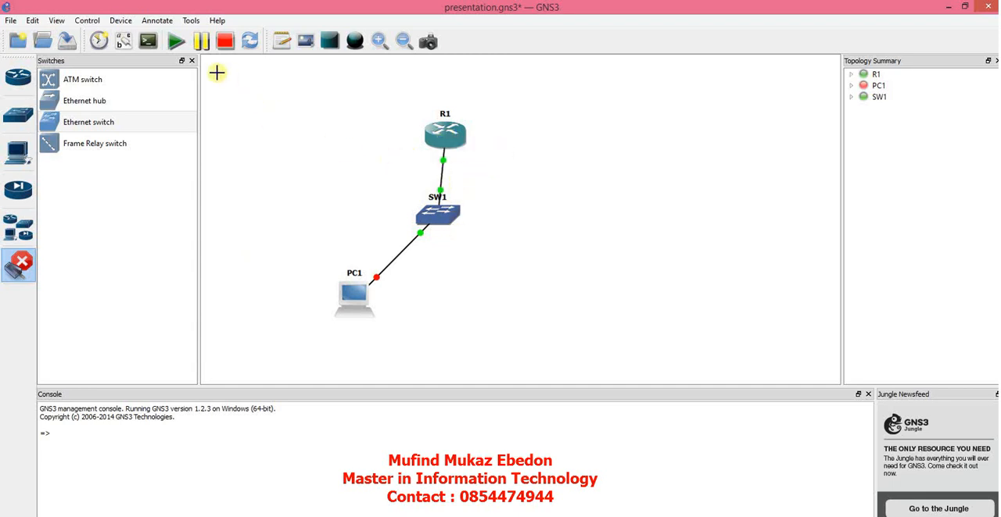
{"action": "left_click", "coordinate": [130, 47]}
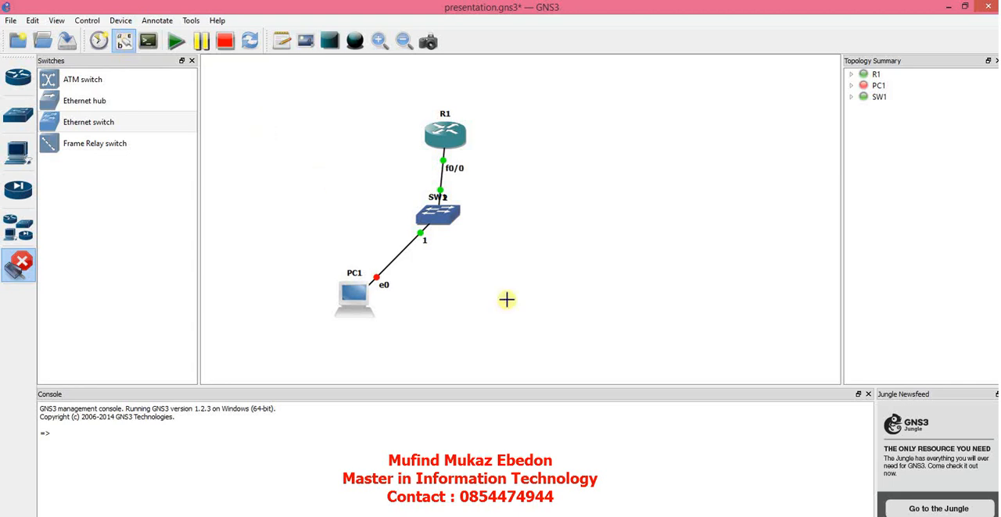
{"action": "key", "text": "Escape"}
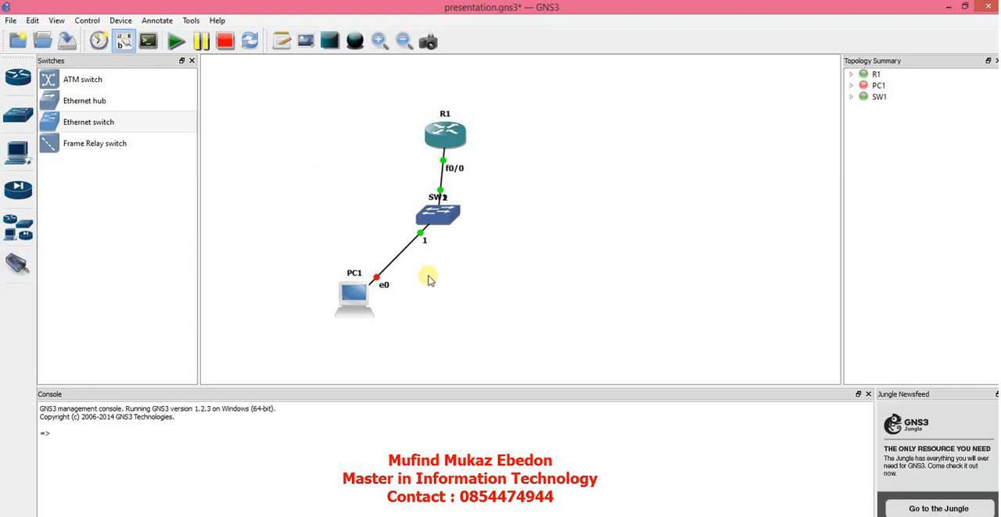
Step: Start PC1 and open its console
{"action": "right_click", "coordinate": [351, 297]}
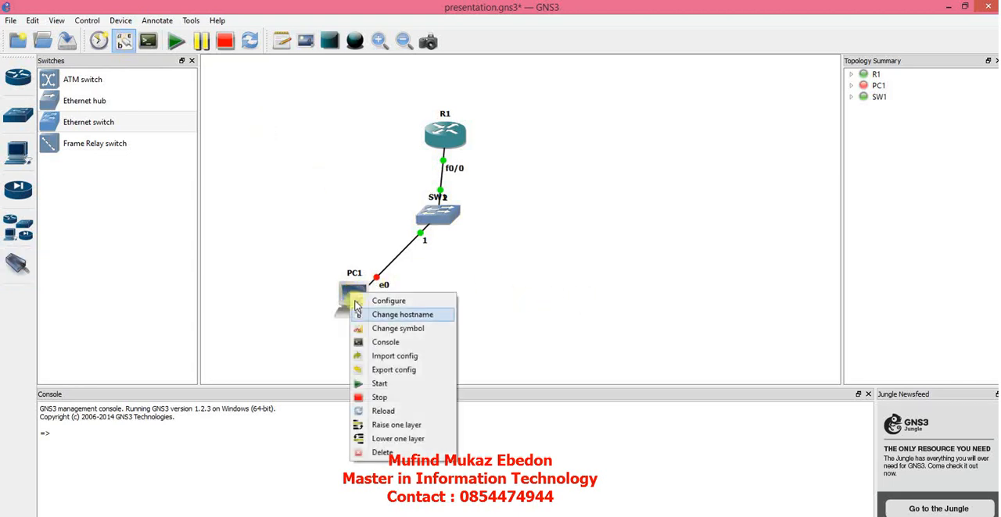
{"action": "left_click", "coordinate": [377, 386]}
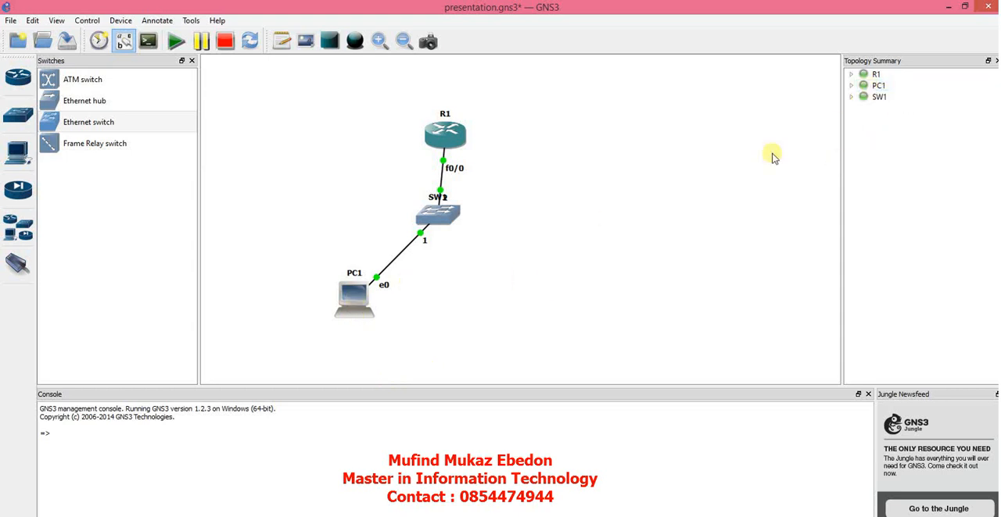
{"action": "right_click", "coordinate": [371, 301]}
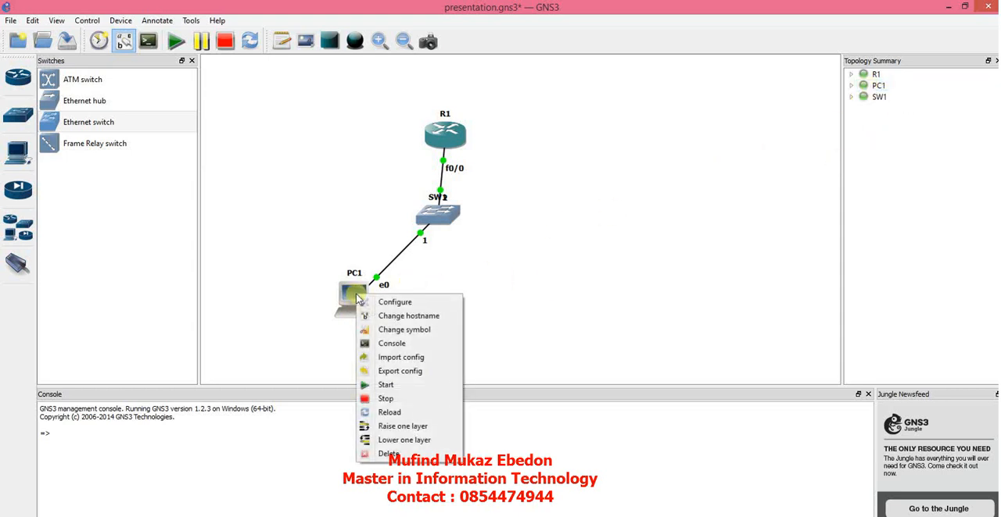
{"action": "left_click", "coordinate": [381, 347]}
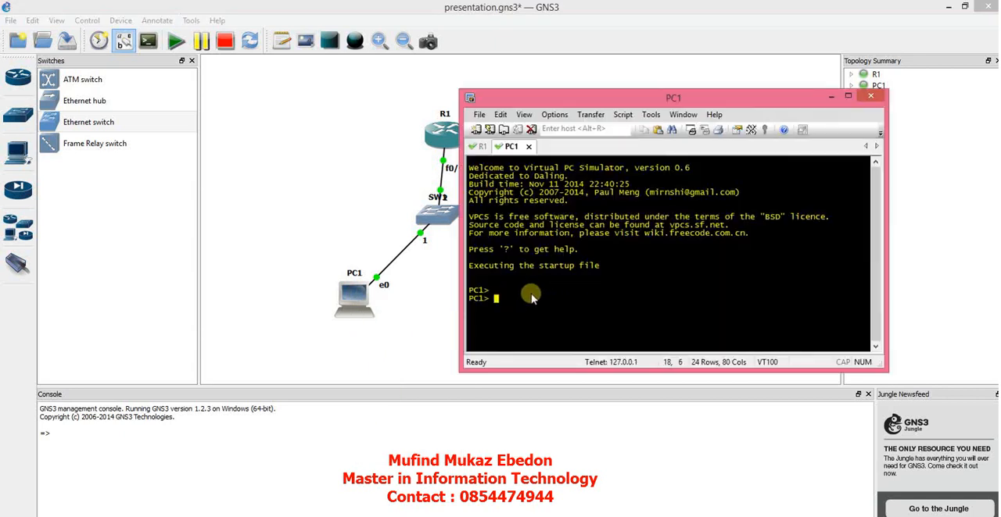
Step: List PC1's available VPCS commands with "?", then enlarge the console window and move it clear of the topology
{"action": "type", "text": "f"}
{"action": "type", "text": "?"}
{"action": "key", "text": "Return"}
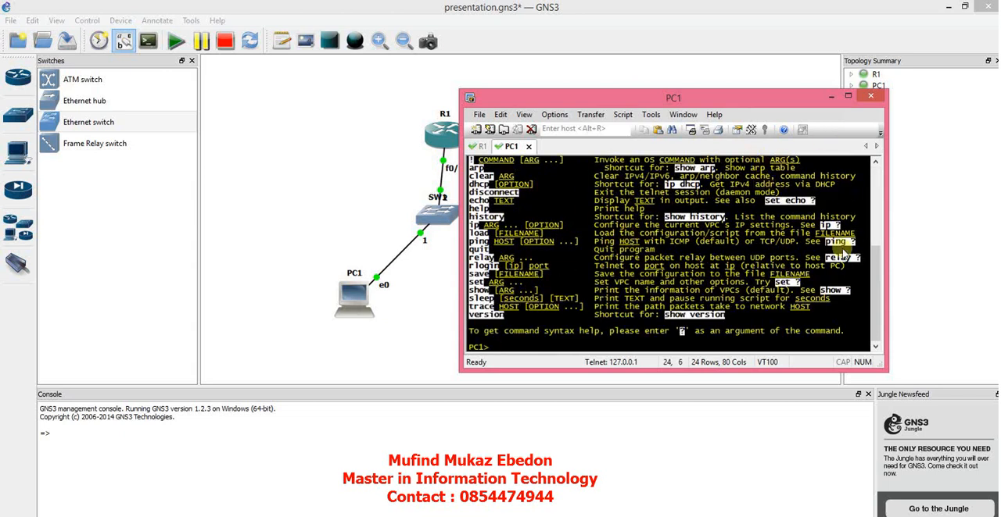
{"action": "left_click_drag", "start_coordinate": [884, 369], "coordinate": [906, 422]}
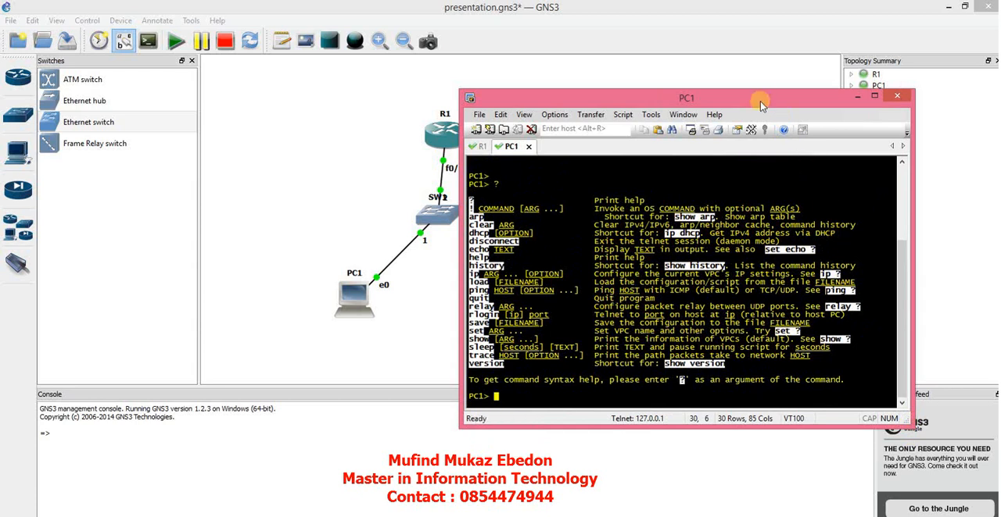
{"action": "left_click_drag", "start_coordinate": [759, 98], "coordinate": [805, 60]}
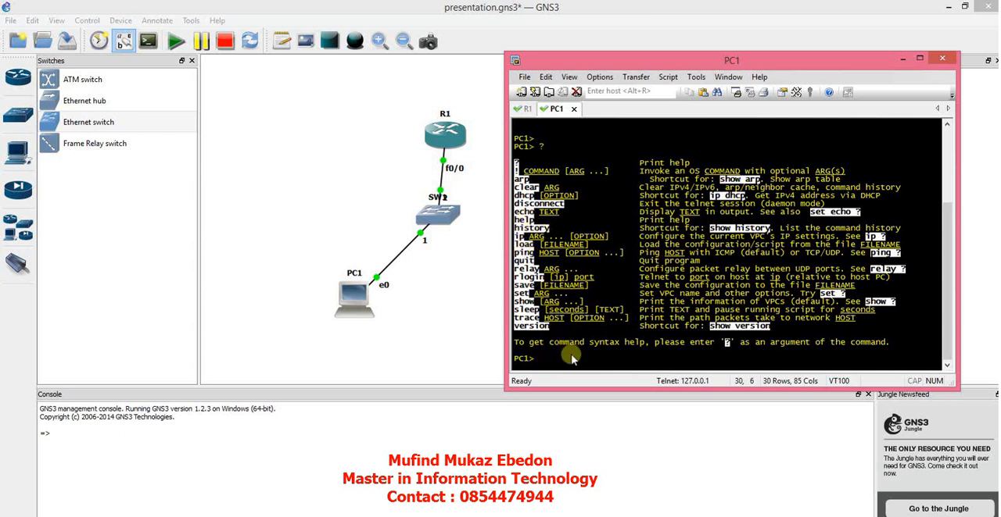
Step: Display the IP command syntax help on PC1 with "ip ?" and "ip 10.10.10.1/24 ?"
{"action": "type", "text": "ip ?"}
{"action": "key", "text": "Return"}
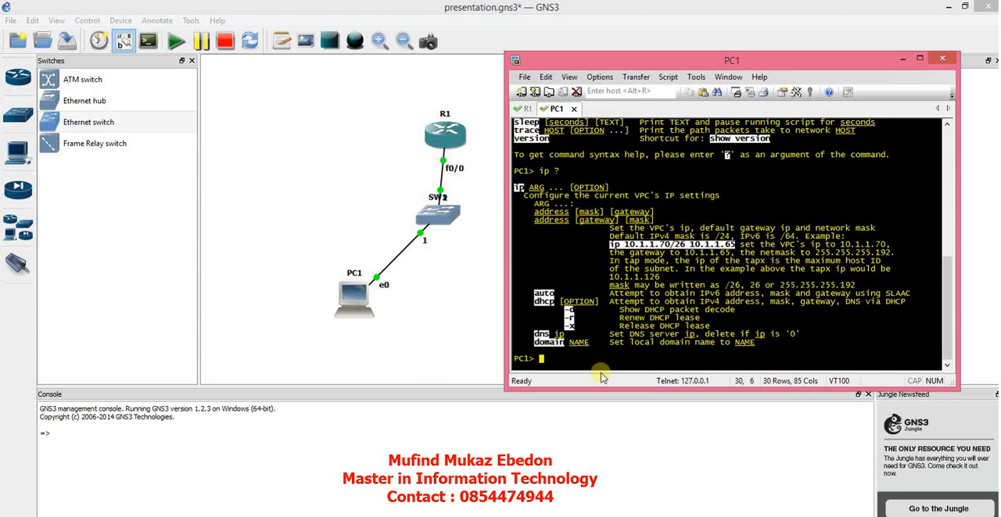
{"action": "type", "text": "ip 10.10.10.1/24 ?"}
{"action": "key", "text": "Return"}
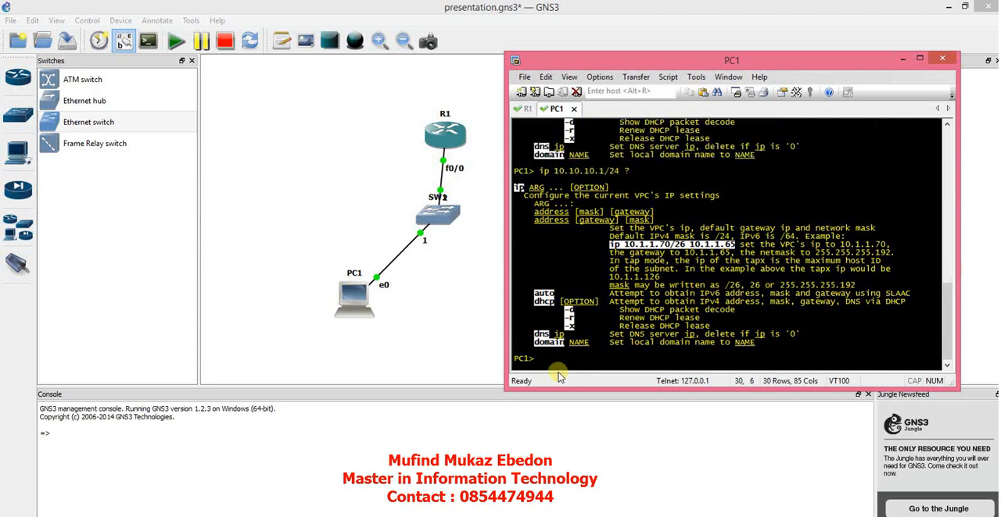
Step: Assign PC1 its IP address with "ip 10.10.10.1/24", reusing the previous command without the "?"
{"action": "key", "text": "Up"}
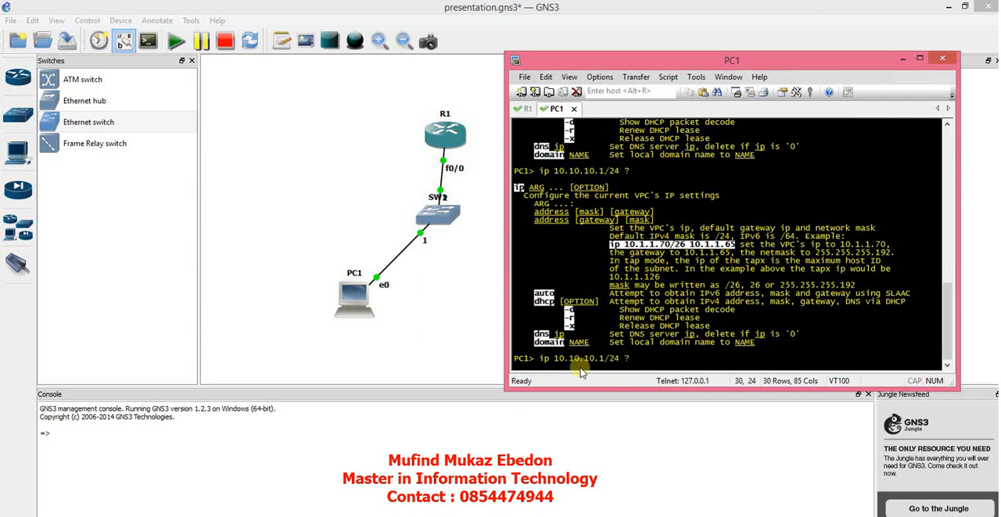
{"action": "key", "text": "BackSpace"}
{"action": "key", "text": "BackSpace"}
{"action": "key", "text": "Return"}
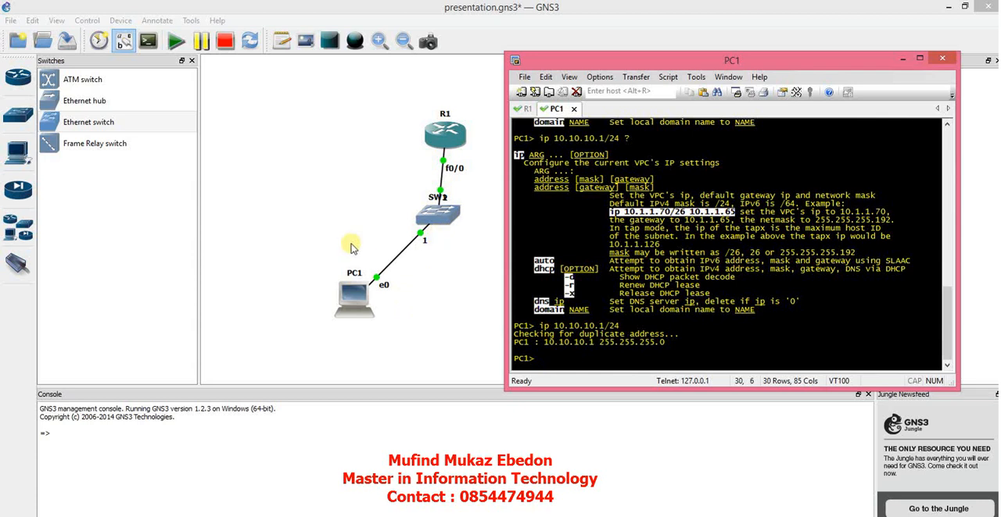
Step: Place a second VPCS device opposite PC1 below the switch and link its Ethernet0 to port 3 of SW1
{"action": "left_click", "coordinate": [17, 156]}
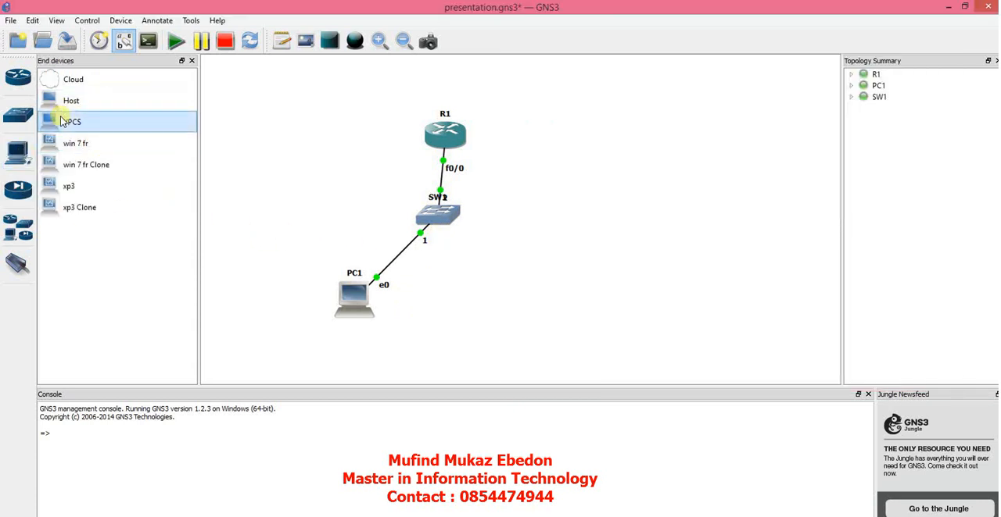
{"action": "left_click_drag", "start_coordinate": [63, 122], "coordinate": [498, 316]}
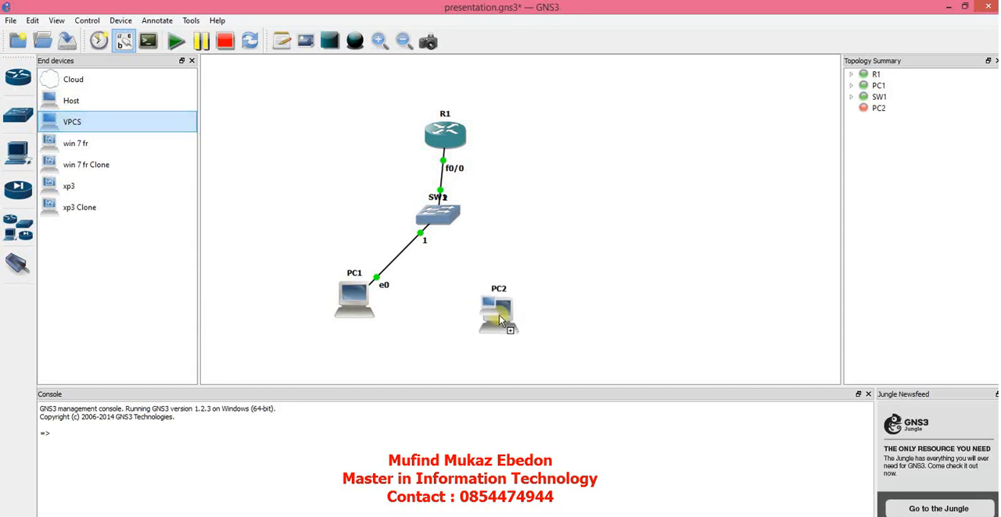
{"action": "left_click", "coordinate": [20, 269]}
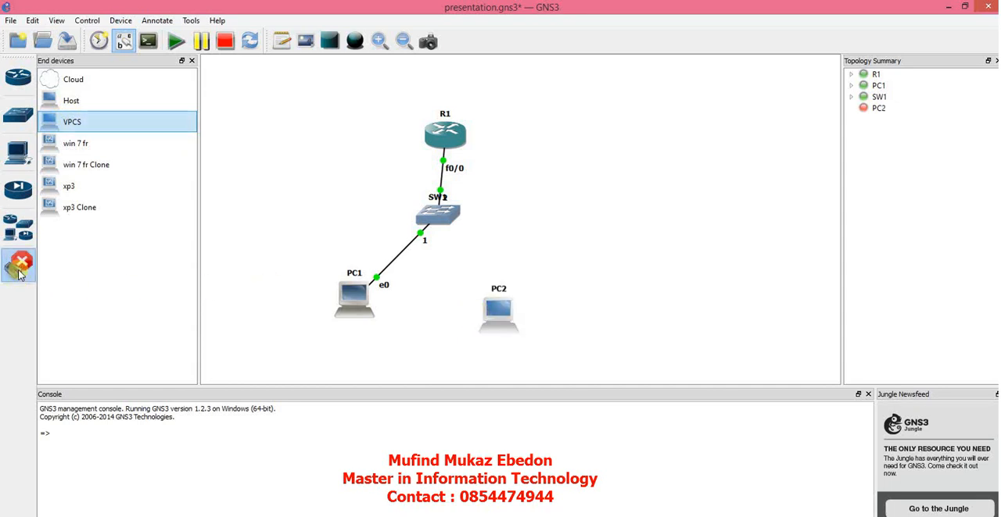
{"action": "left_click", "coordinate": [507, 306]}
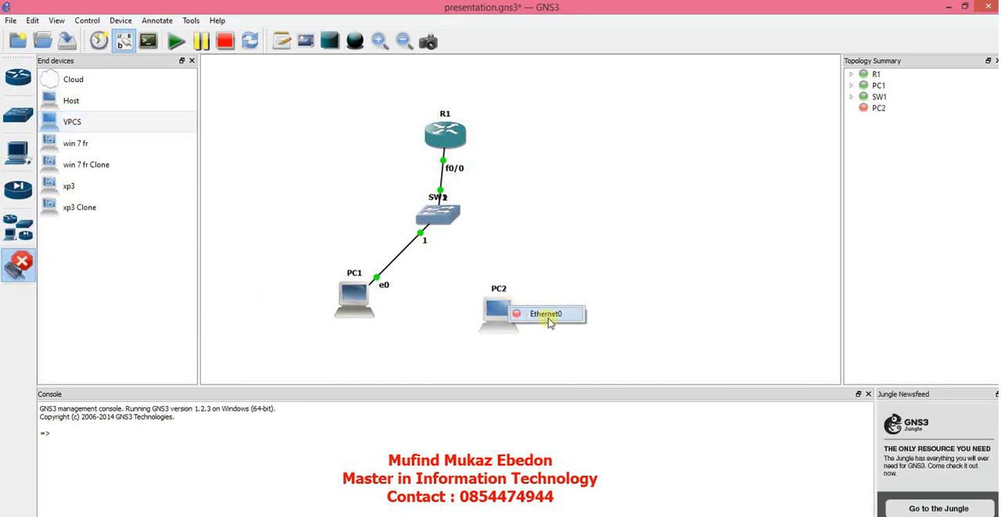
{"action": "left_click", "coordinate": [545, 314]}
{"action": "left_click", "coordinate": [443, 218]}
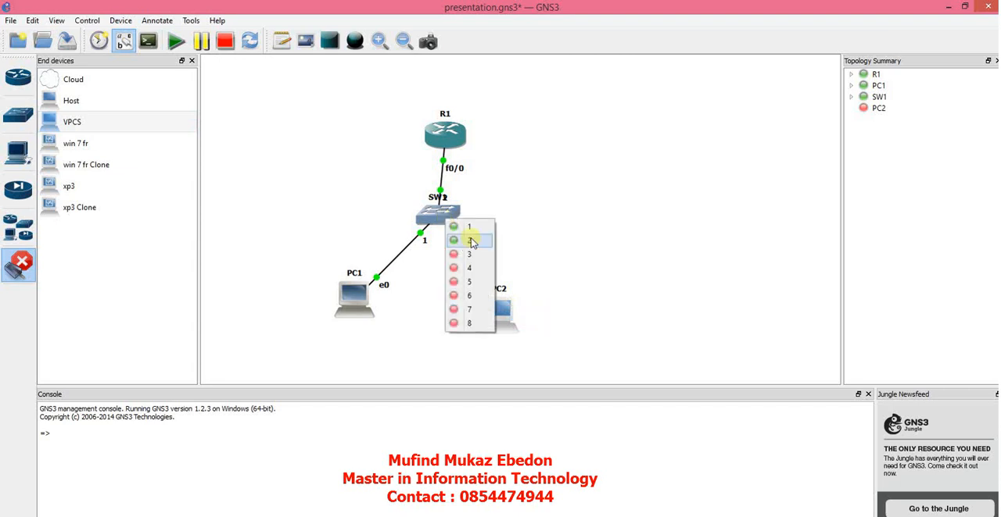
{"action": "left_click", "coordinate": [462, 253]}
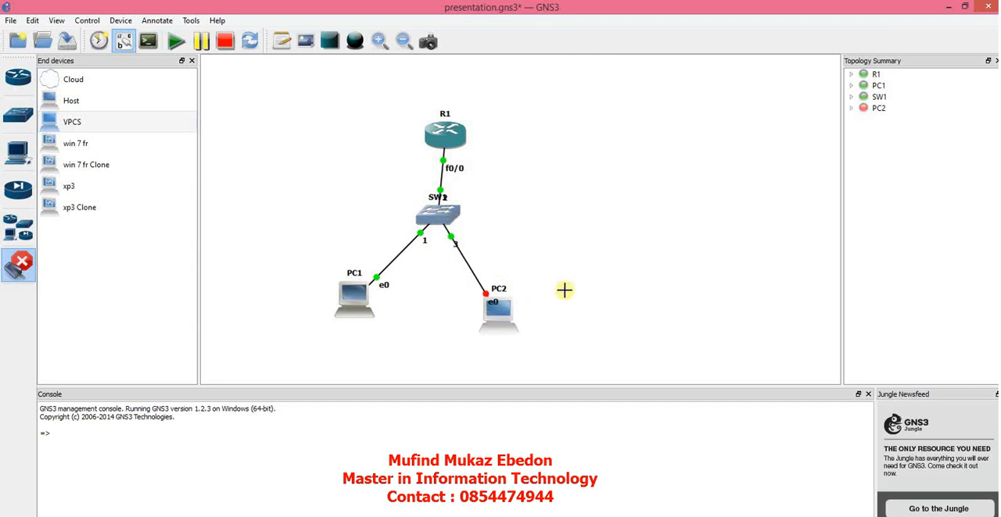
{"action": "key", "text": "Escape"}
Step: Move PC2's e0 interface label off its name and shift PC2 up level with PC1
{"action": "left_click", "coordinate": [500, 307]}
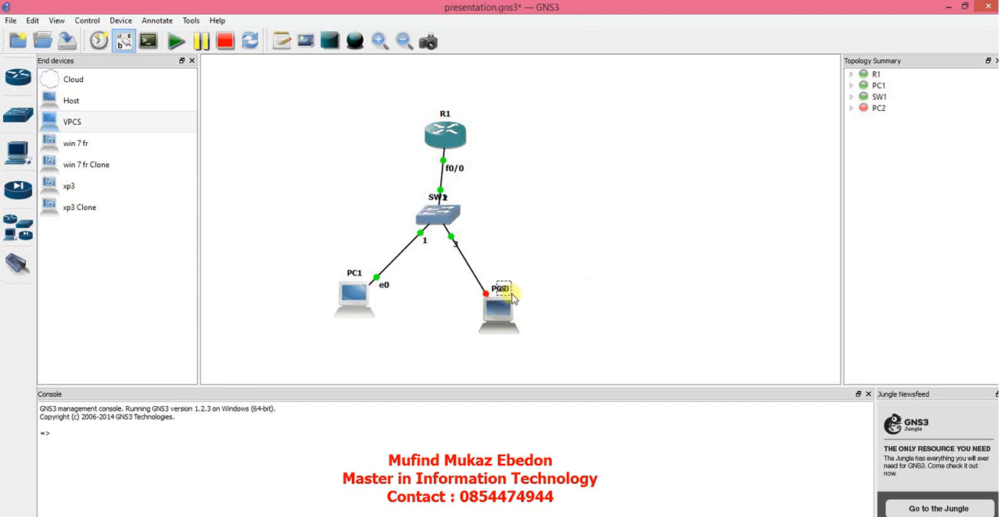
{"action": "left_click_drag", "start_coordinate": [496, 302], "coordinate": [519, 278]}
{"action": "left_click_drag", "start_coordinate": [495, 318], "coordinate": [502, 302]}
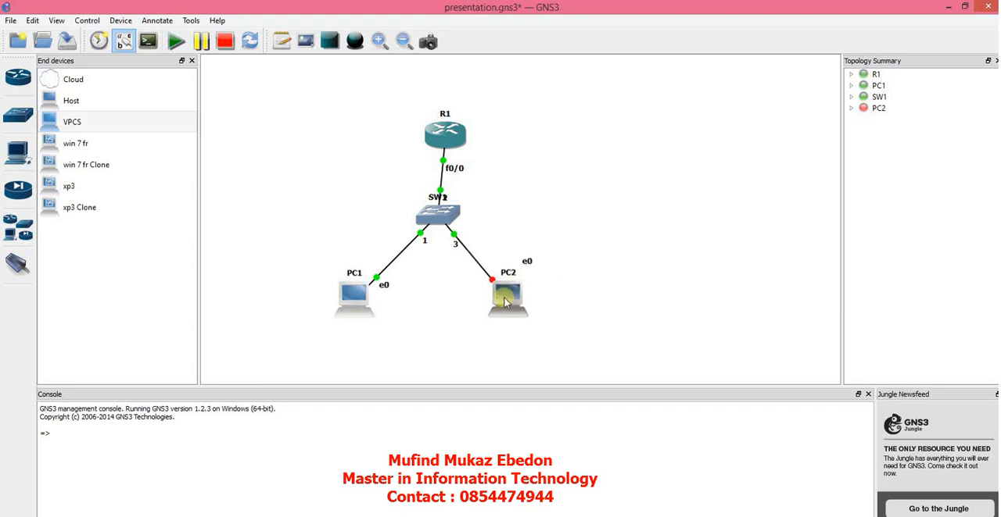
Step: Start PC2 and open its console
{"action": "right_click", "coordinate": [503, 302]}
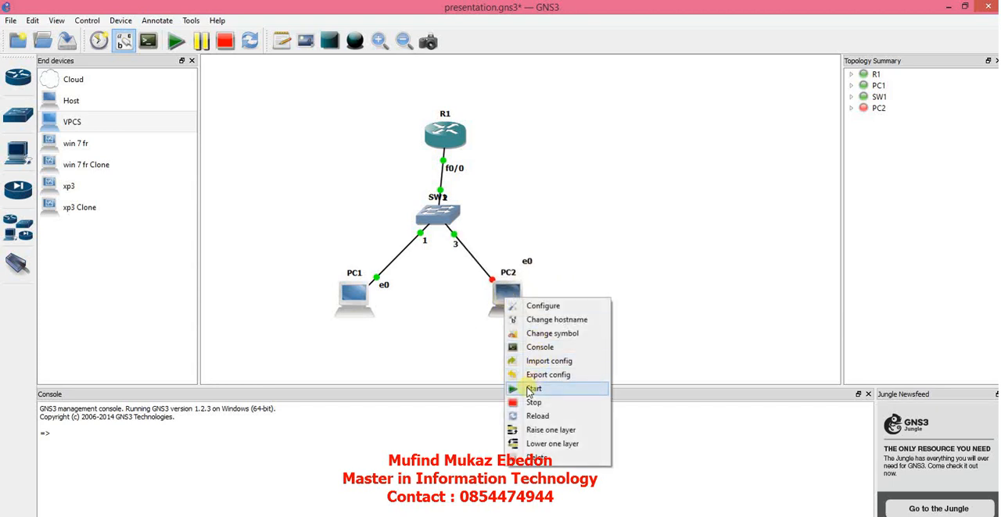
{"action": "left_click", "coordinate": [534, 389]}
{"action": "right_click", "coordinate": [509, 300]}
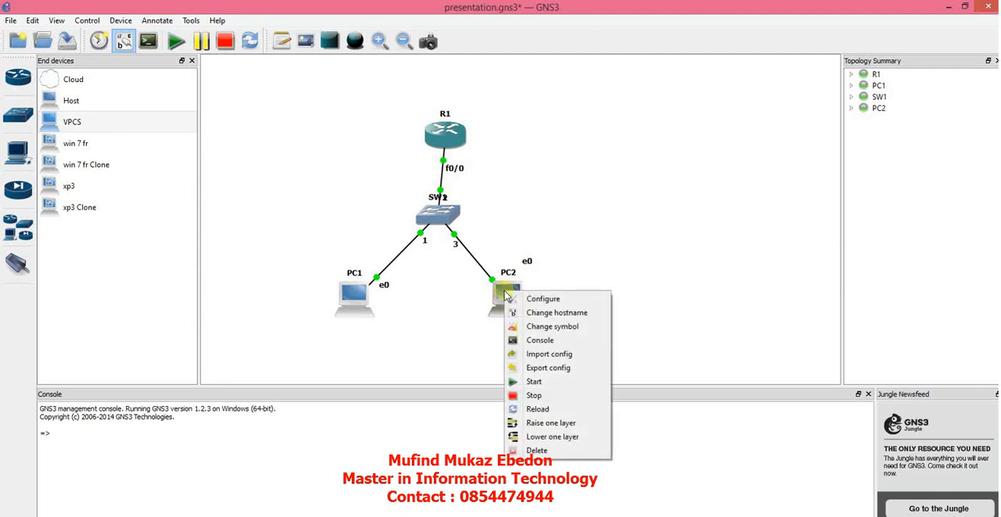
{"action": "left_click", "coordinate": [539, 343]}
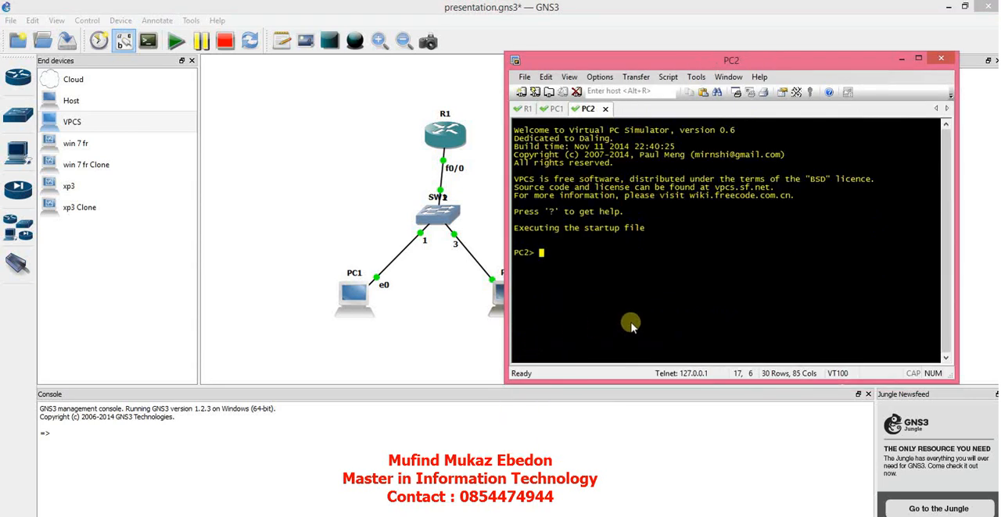
Step: Assign PC2 its IP address with "ip 10.10.10.2/24" in its console
{"action": "key", "text": "Return"}
{"action": "type", "text": "ip "}
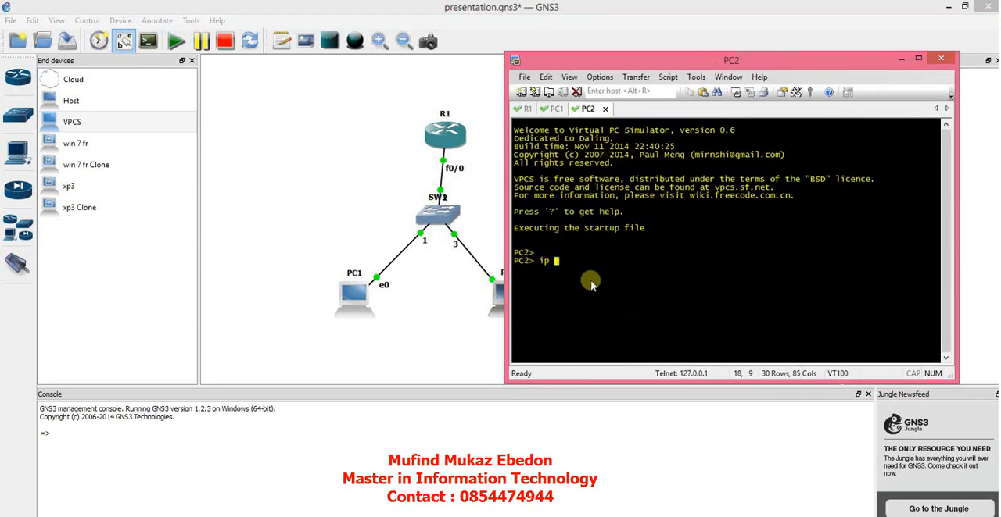
{"action": "type", "text": "10.10.10.2/24"}
{"action": "key", "text": "Return"}
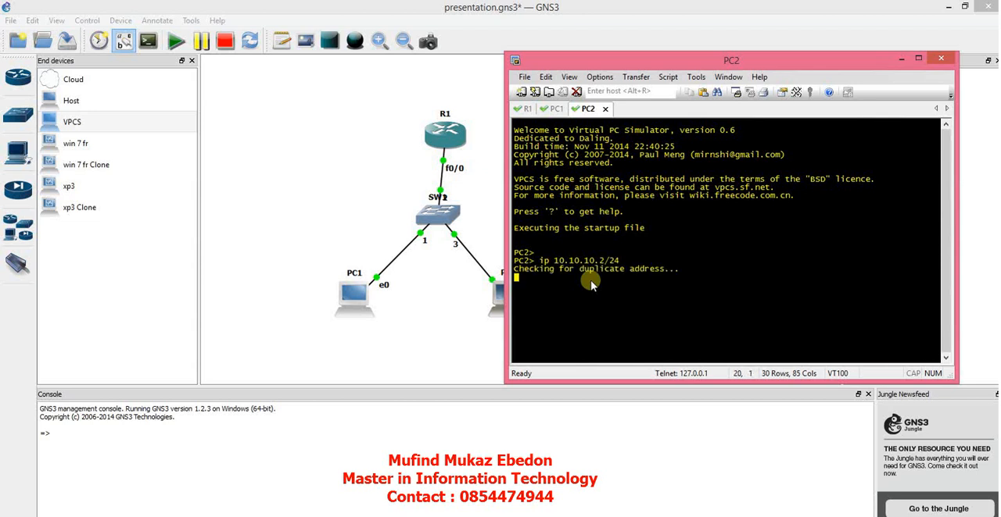
Step: Ping 10.10.10.1 from PC2 to test connectivity with PC1, and put the console window away
{"action": "type", "text": "p"}
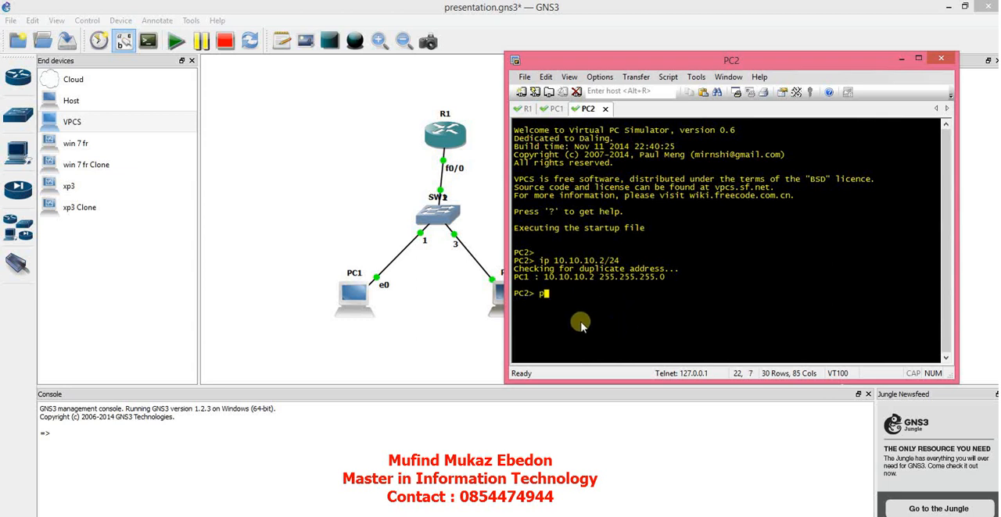
{"action": "type", "text": "ing 10.10.10.1"}
{"action": "key", "text": "Return"}
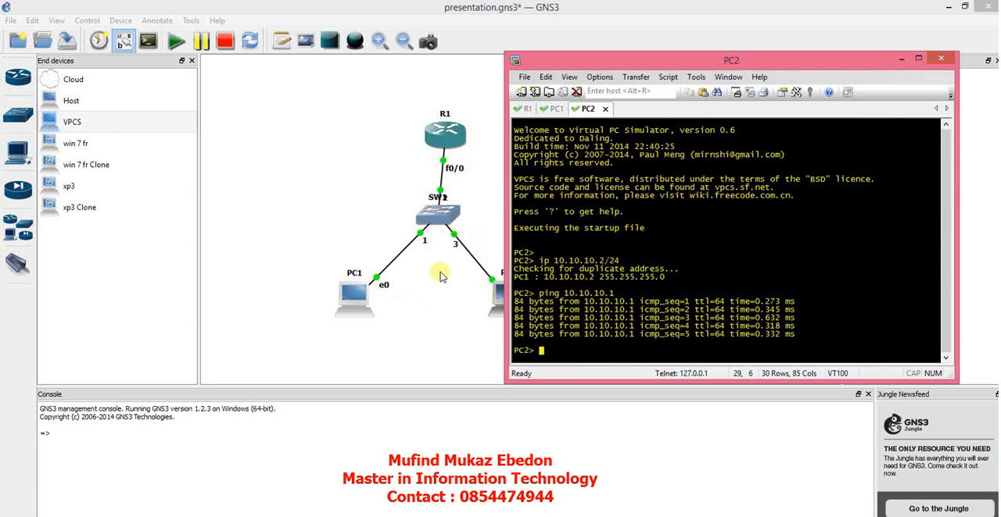
{"action": "left_click", "coordinate": [903, 60]}
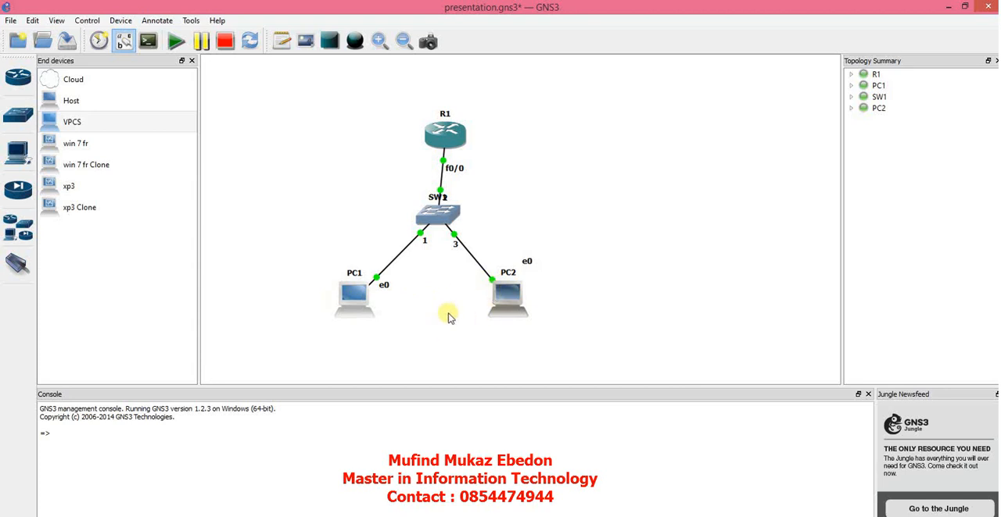
Step: Review the VirtualBox VMs preferences for the registered machines and leave them without saving
{"action": "mouse_move", "coordinate": [493, 320]}
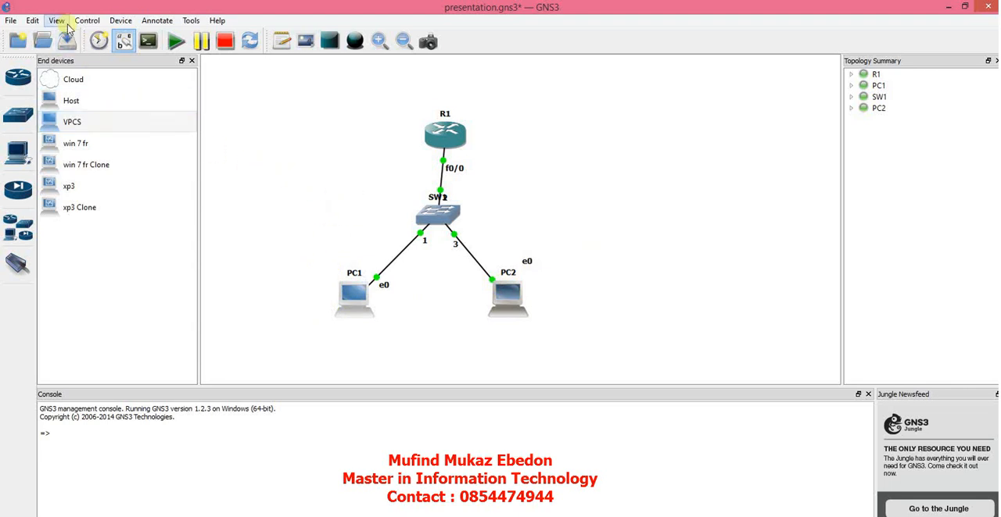
{"action": "left_click", "coordinate": [32, 21]}
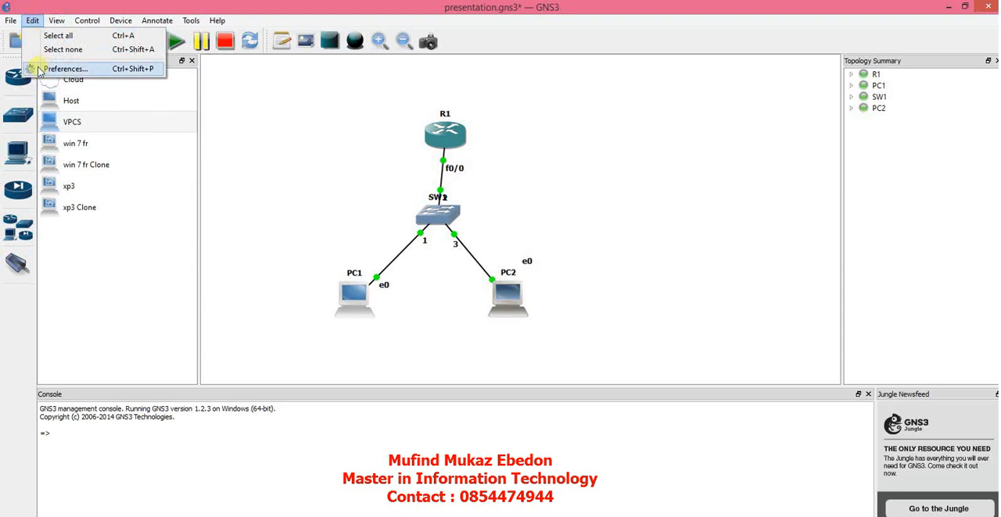
{"action": "left_click", "coordinate": [37, 68]}
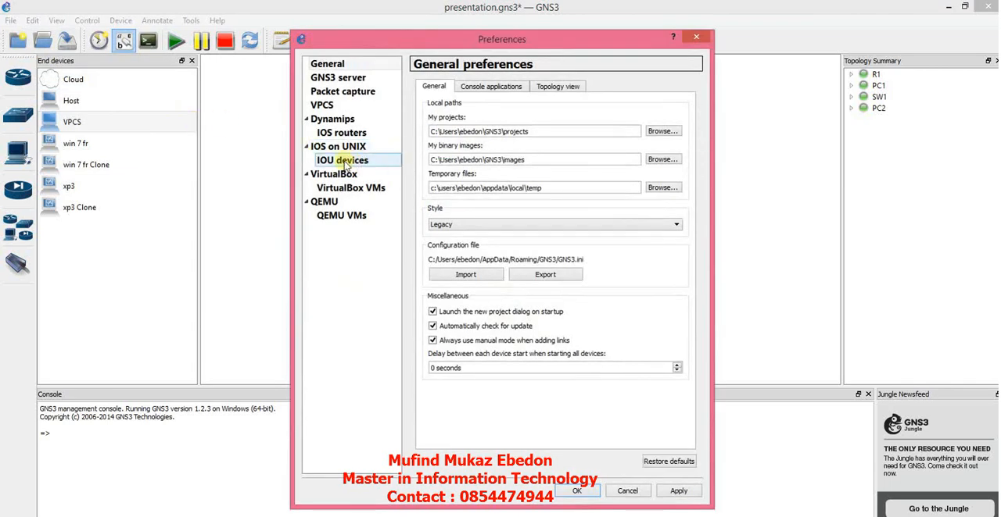
{"action": "left_click", "coordinate": [327, 191]}
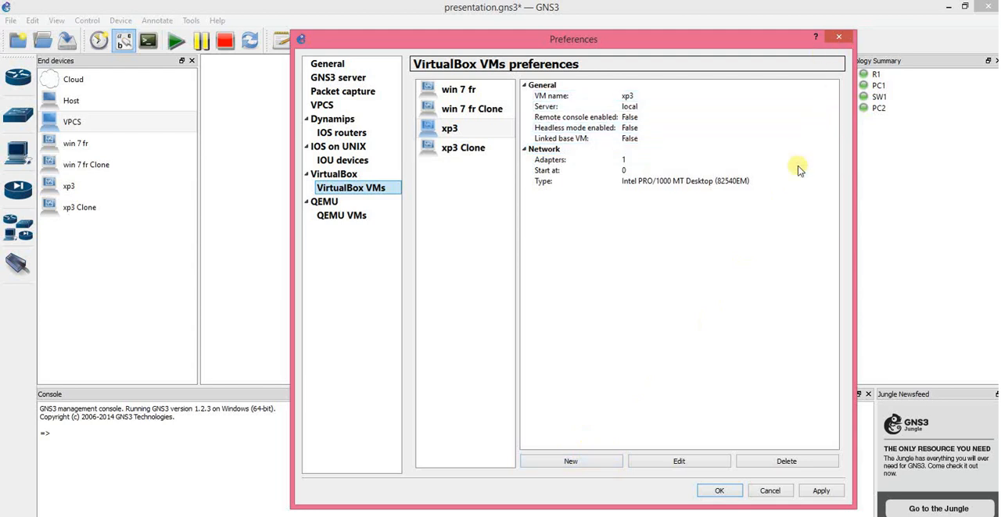
{"action": "left_click", "coordinate": [770, 490]}
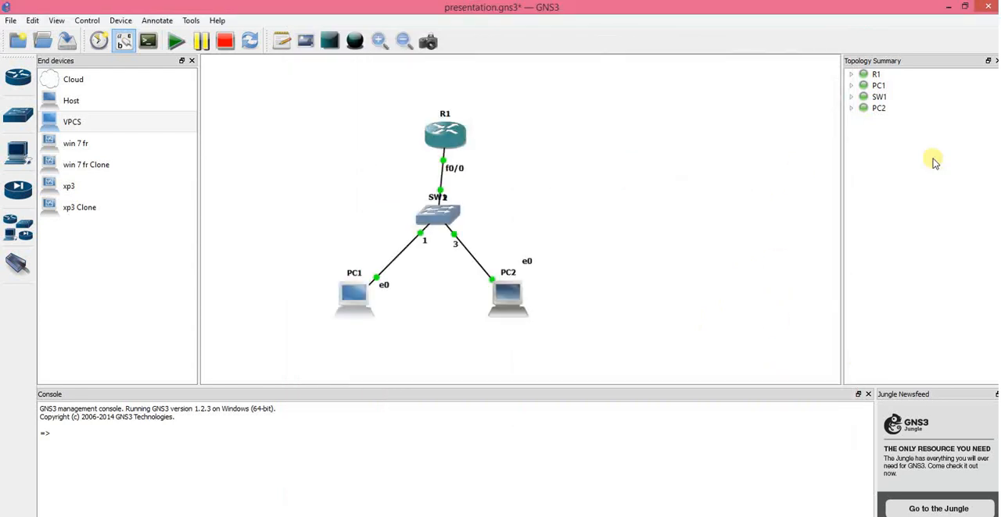
Step: Switch to Oracle VM VirtualBox Manager, look through its list of virtual machines, and return to GNS3
{"action": "left_click", "coordinate": [949, 7]}
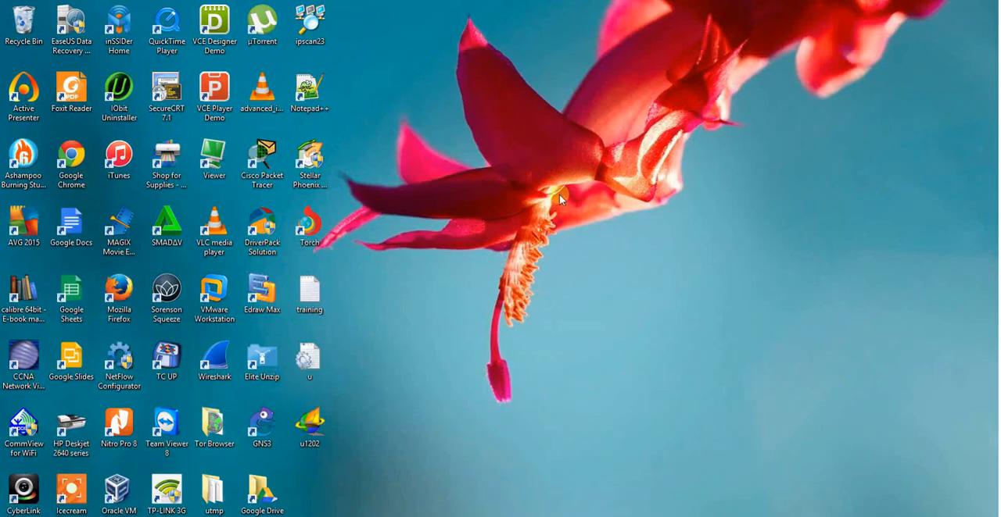
{"action": "double_click", "coordinate": [114, 490]}
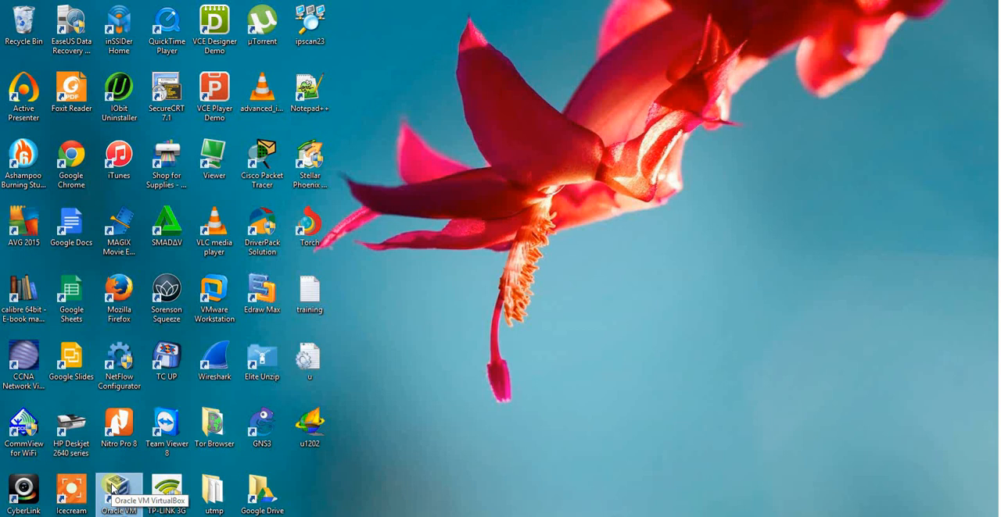
{"action": "double_click", "coordinate": [117, 490]}
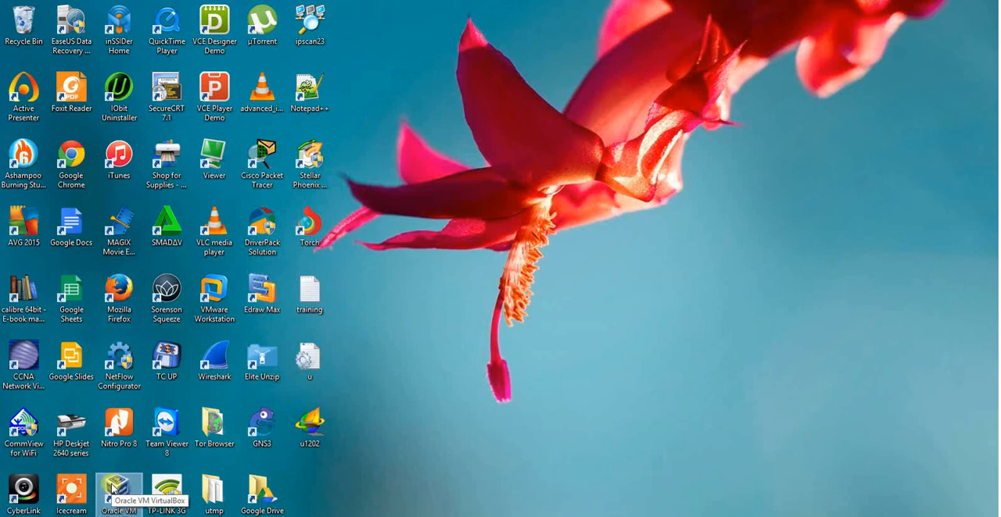
{"action": "left_click_drag", "start_coordinate": [362, 296], "coordinate": [362, 328]}
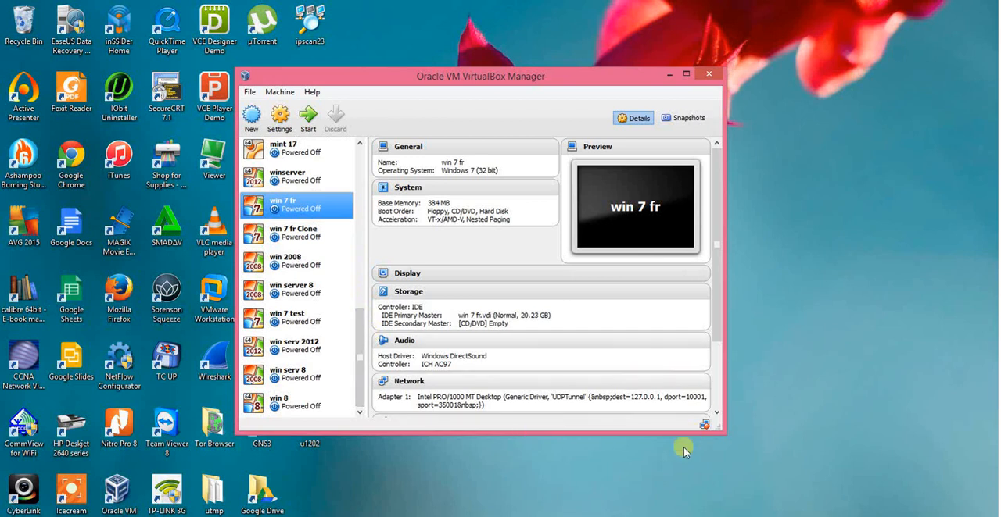
{"action": "left_click", "coordinate": [666, 77]}
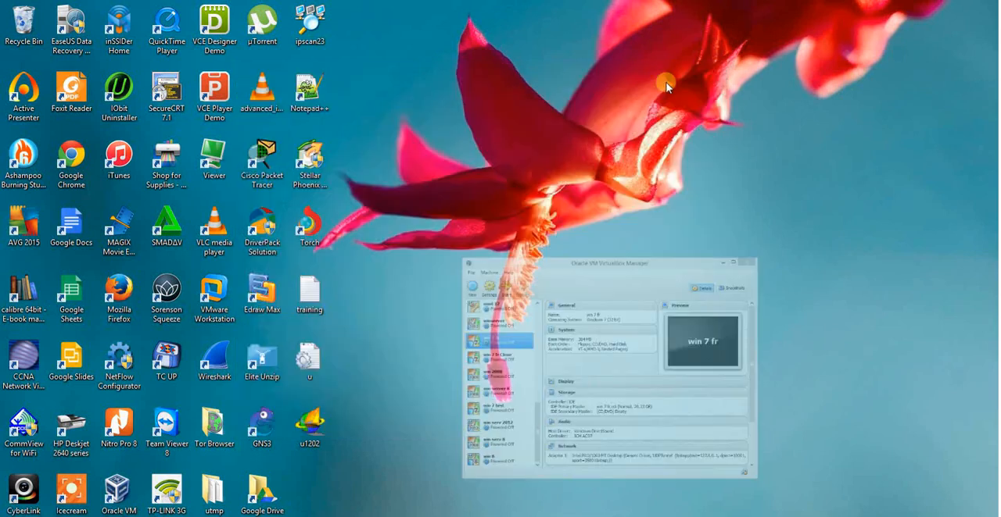
{"action": "left_click", "coordinate": [678, 516]}
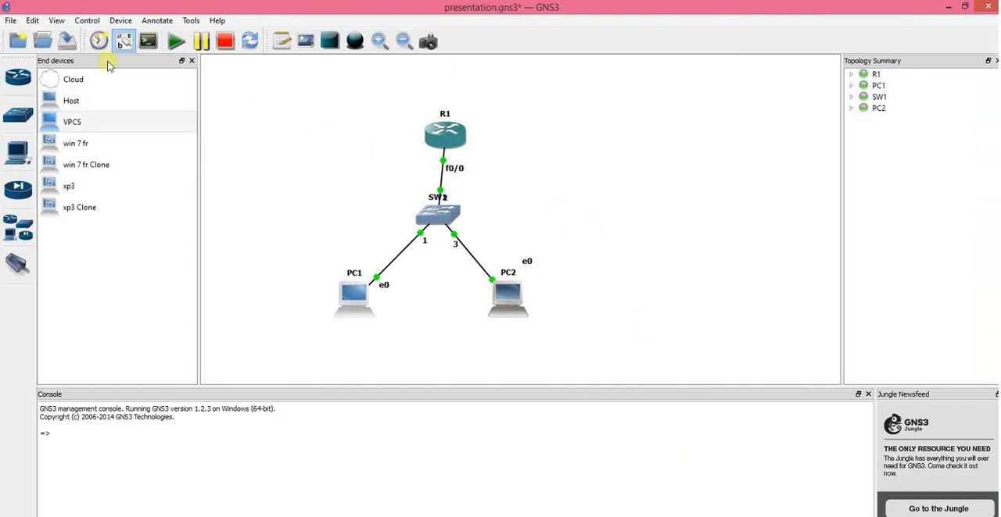
Step: Add the existing "win 7" virtual machine to the VirtualBox VMs preferences and save the change
{"action": "left_click", "coordinate": [32, 22]}
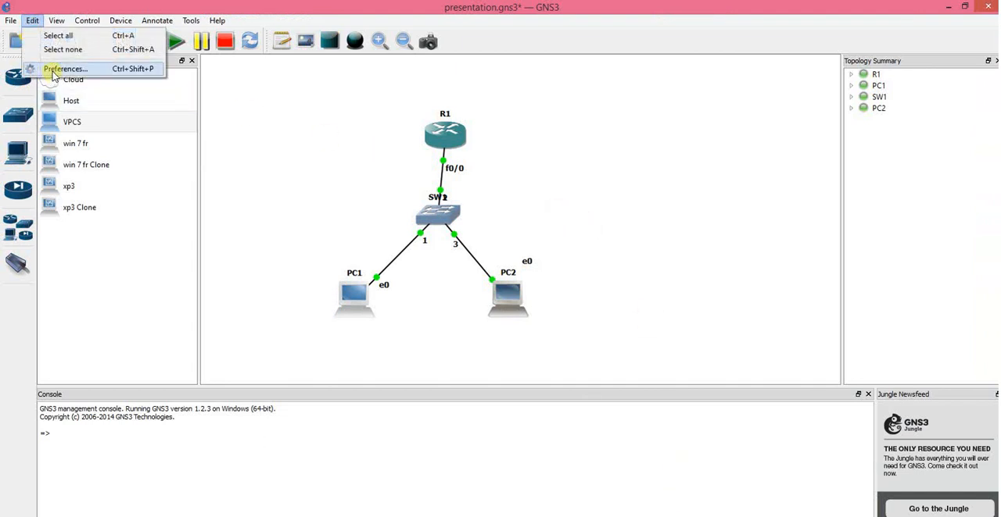
{"action": "left_click", "coordinate": [54, 71]}
{"action": "left_click", "coordinate": [339, 190]}
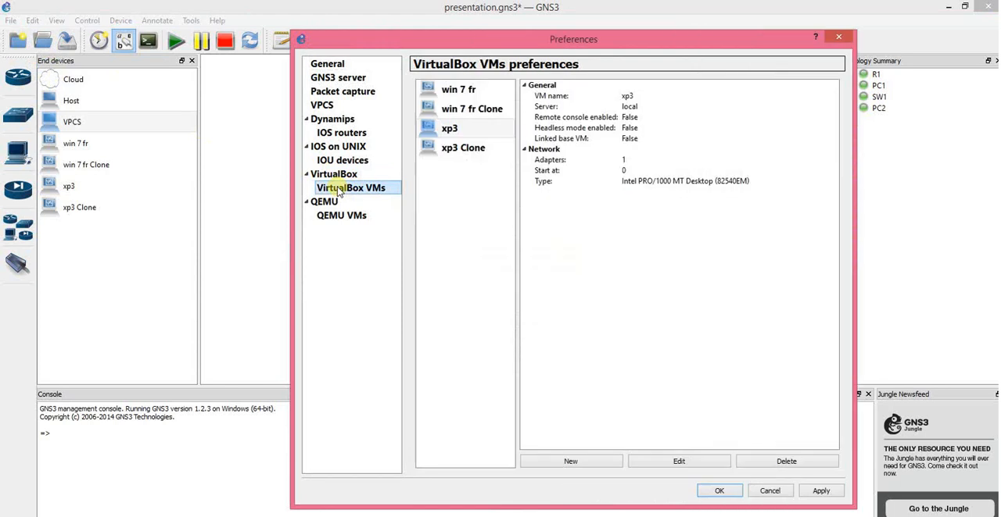
{"action": "left_click", "coordinate": [570, 463]}
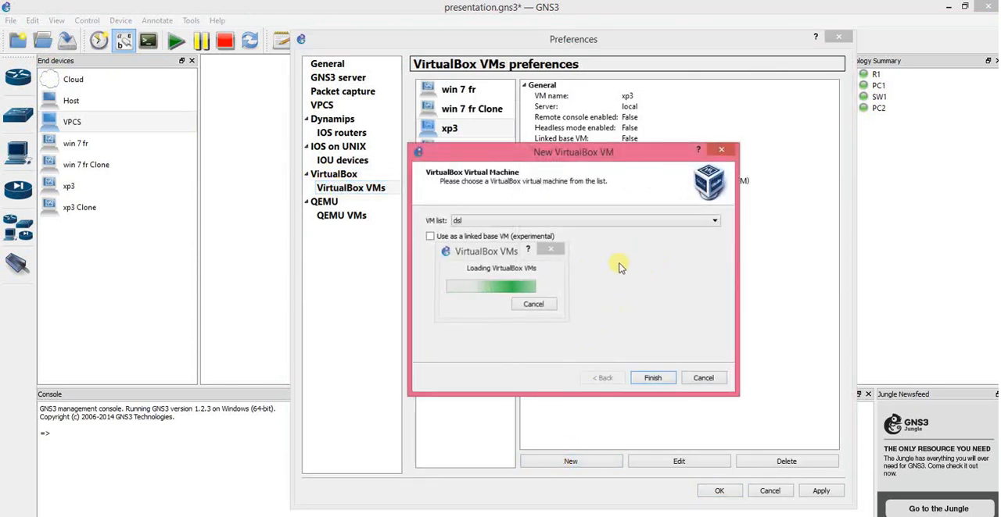
{"action": "left_click", "coordinate": [609, 223]}
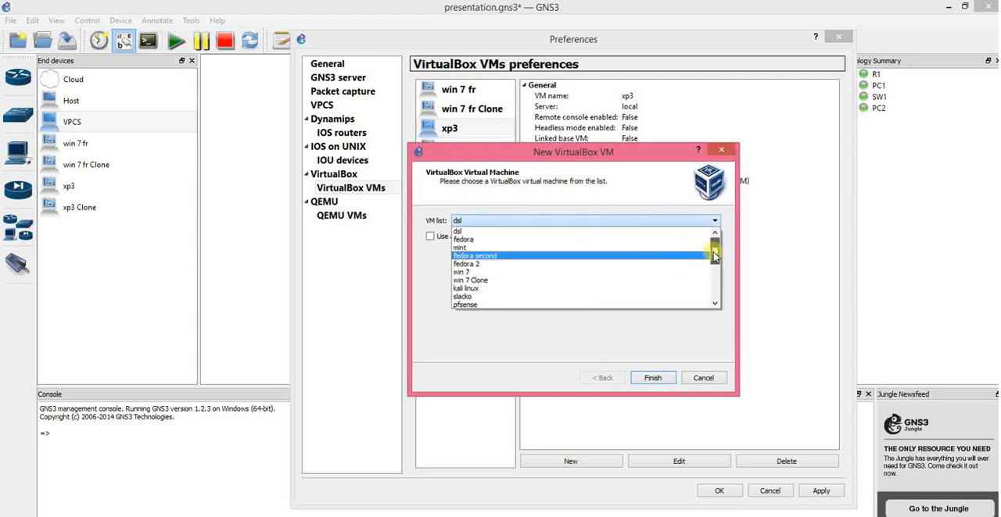
{"action": "mouse_move", "coordinate": [714, 256]}
{"action": "left_mouse_down"}
{"action": "mouse_move", "coordinate": [714, 299]}
{"action": "mouse_move", "coordinate": [709, 263]}
{"action": "mouse_move", "coordinate": [698, 265]}
{"action": "left_mouse_up"}
{"action": "left_click", "coordinate": [518, 248]}
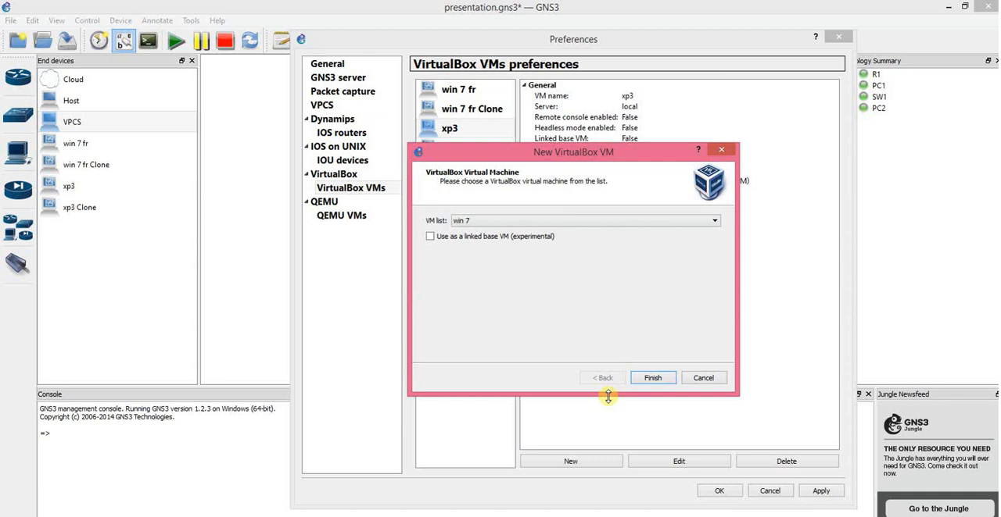
{"action": "left_click", "coordinate": [653, 379]}
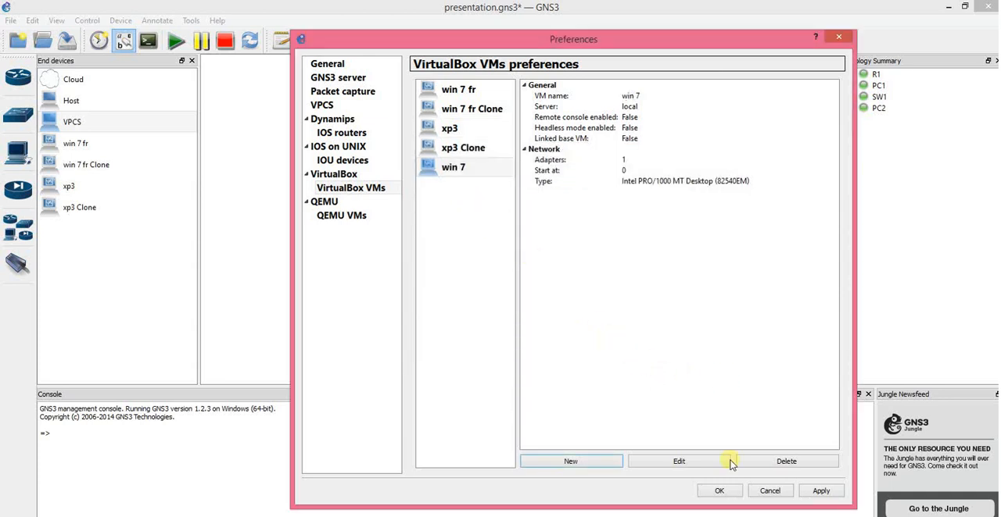
{"action": "left_click", "coordinate": [810, 491]}
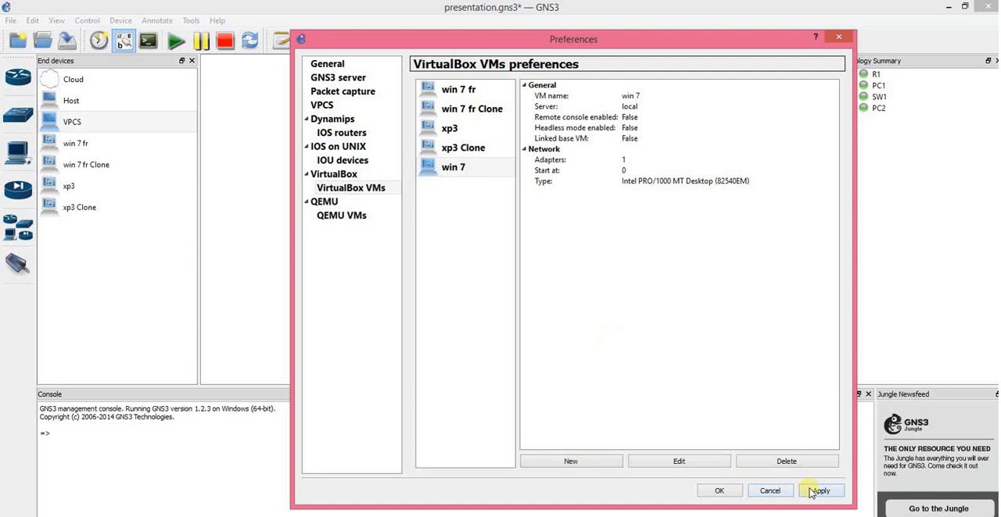
{"action": "left_click", "coordinate": [716, 491]}
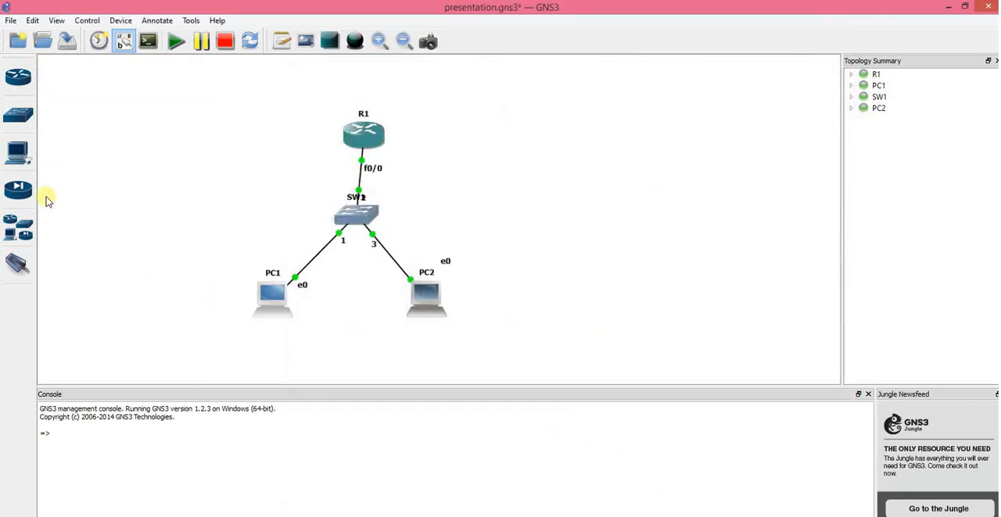
Step: Place the xp3 end device to the right of PC2 and xp3 Clone to the left of PC1
{"action": "left_click", "coordinate": [17, 152]}
{"action": "left_click", "coordinate": [75, 146]}
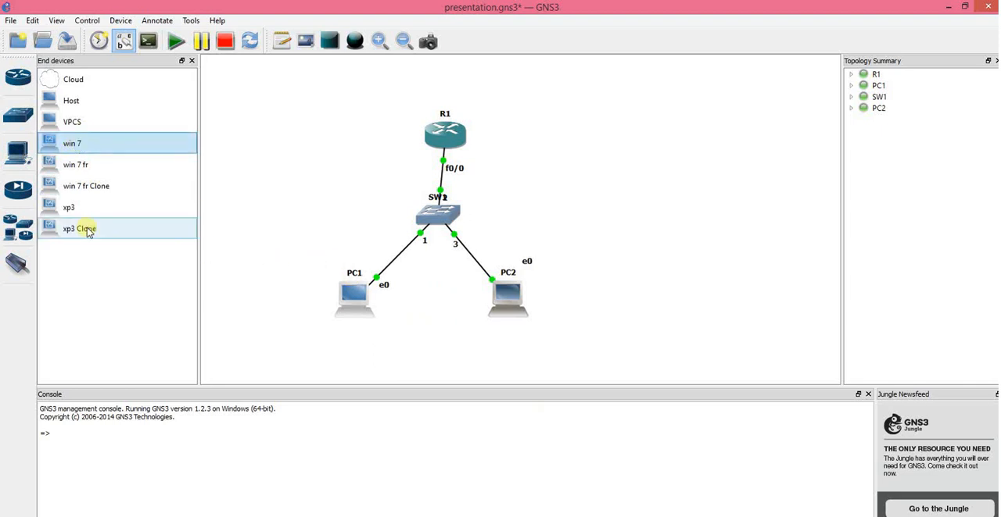
{"action": "mouse_move", "coordinate": [59, 215]}
{"action": "left_mouse_down"}
{"action": "mouse_move", "coordinate": [391, 227]}
{"action": "mouse_move", "coordinate": [629, 270]}
{"action": "left_mouse_up"}
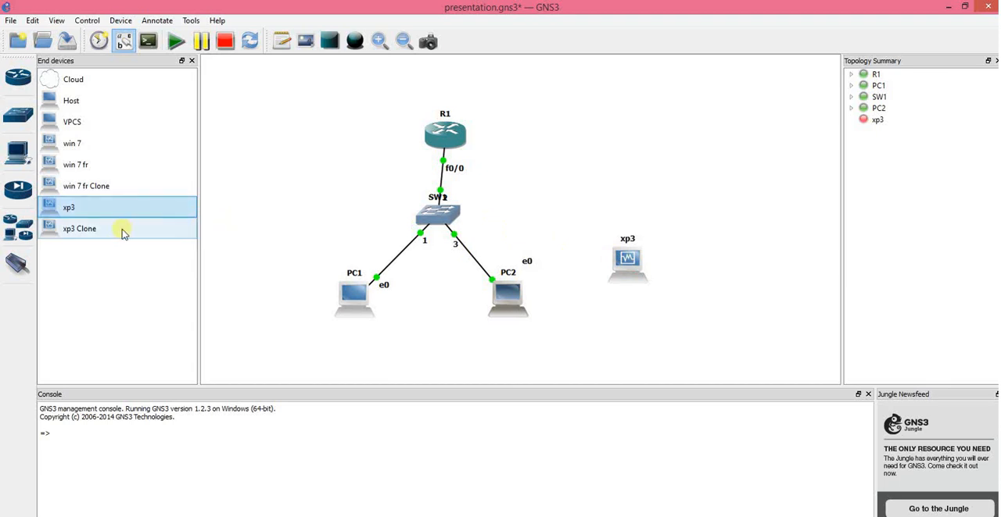
{"action": "left_click_drag", "start_coordinate": [74, 233], "coordinate": [236, 290]}
{"action": "left_click_drag", "start_coordinate": [297, 291], "coordinate": [283, 278]}
Step: Permanently delete the PC2 and PC1 VPCS devices from the topology
{"action": "left_click_drag", "start_coordinate": [371, 303], "coordinate": [437, 317]}
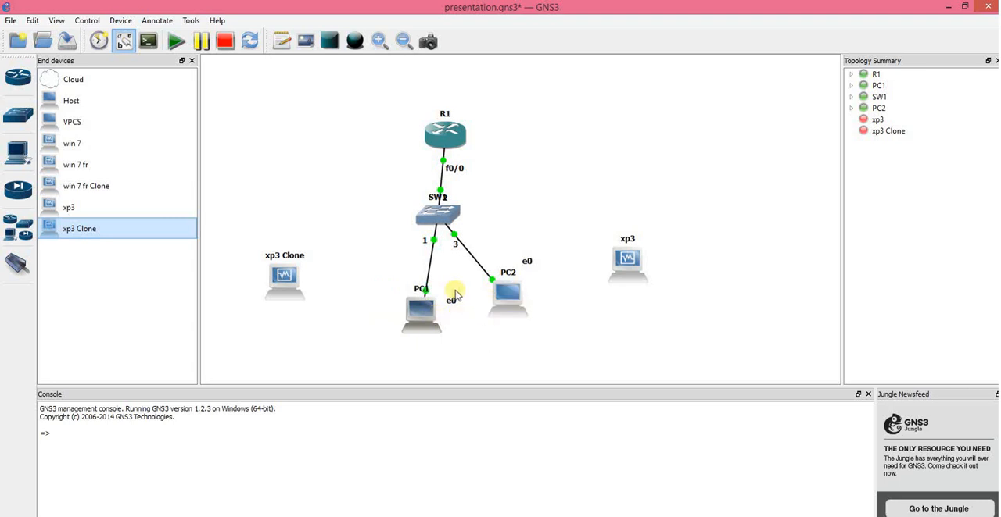
{"action": "right_click", "coordinate": [501, 295]}
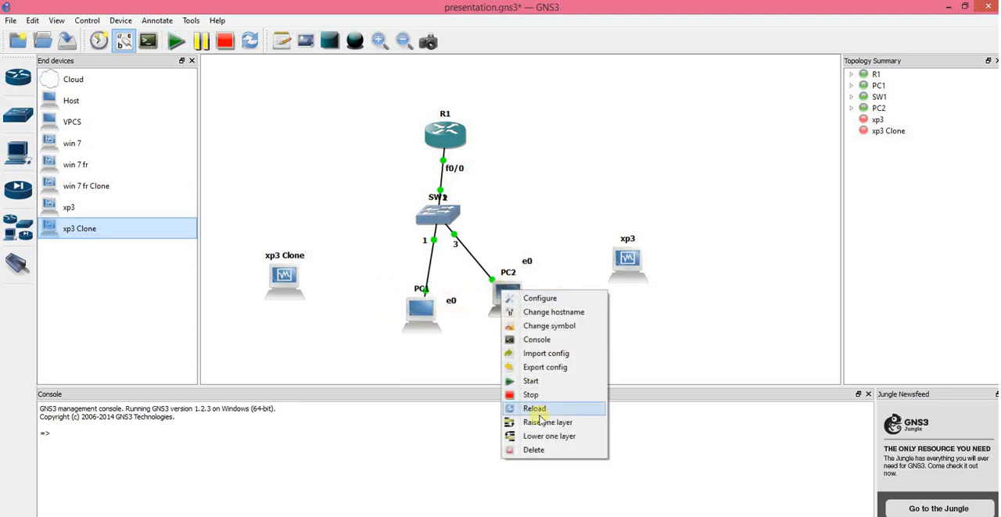
{"action": "left_click", "coordinate": [535, 451]}
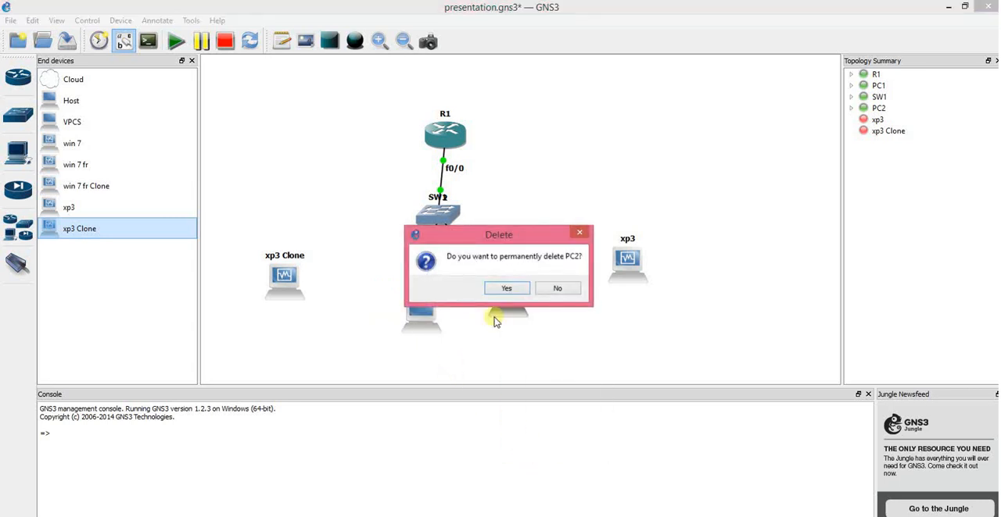
{"action": "left_click", "coordinate": [502, 289]}
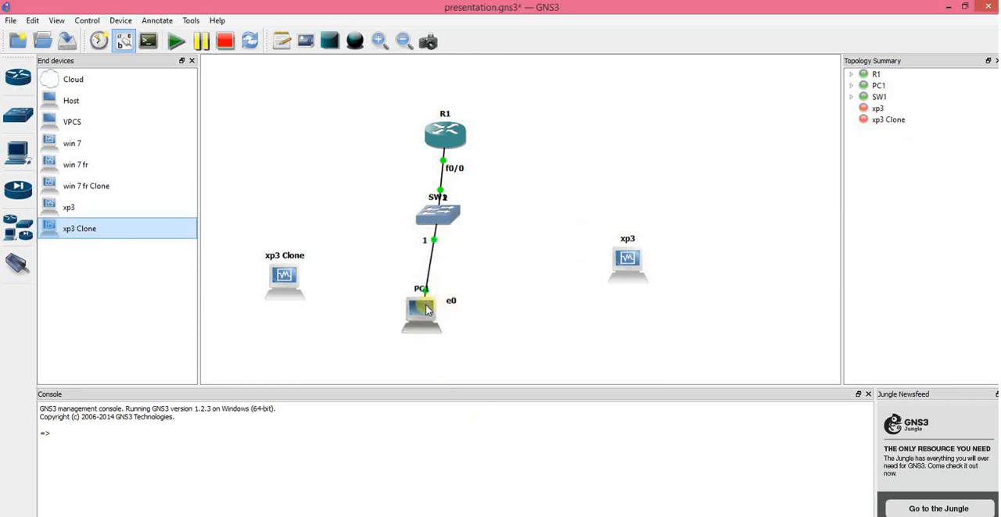
{"action": "right_click", "coordinate": [426, 305]}
{"action": "left_click", "coordinate": [453, 465]}
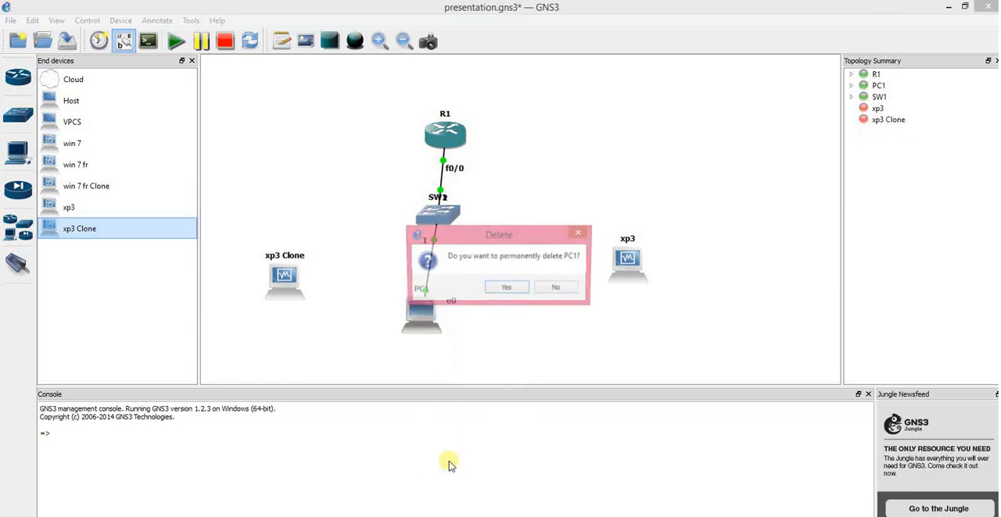
{"action": "left_click", "coordinate": [507, 288]}
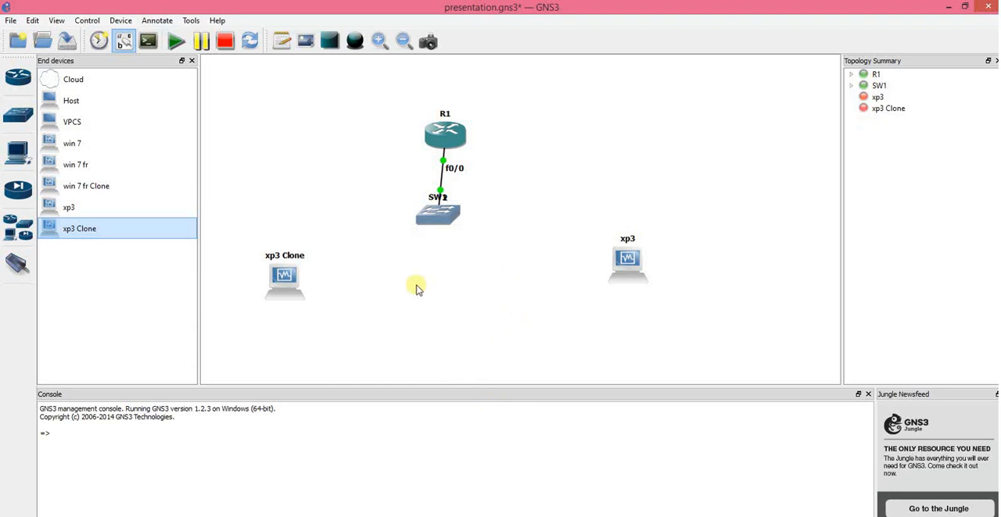
Step: Move xp3 Clone and xp3 closer together, level with each other on opposite sides below SW1
{"action": "left_click_drag", "start_coordinate": [291, 281], "coordinate": [370, 299]}
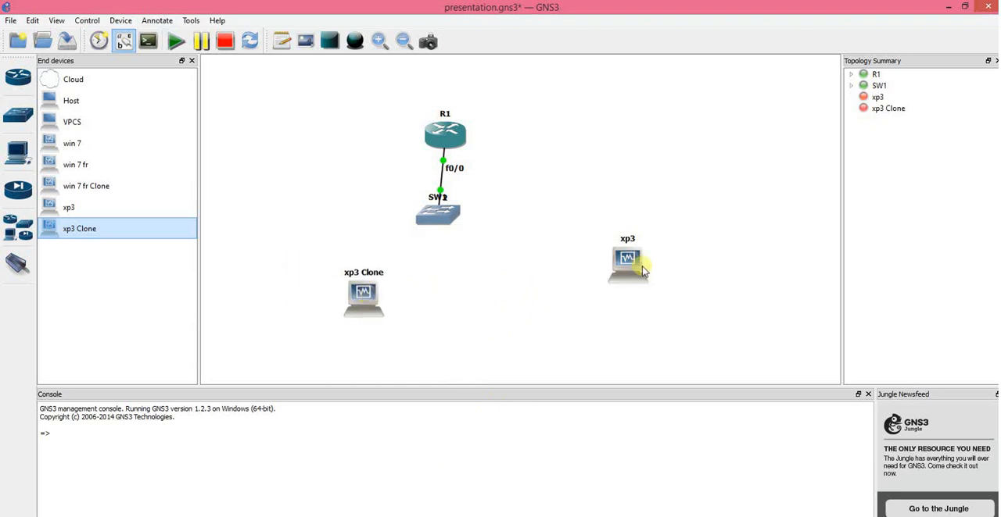
{"action": "left_click_drag", "start_coordinate": [632, 263], "coordinate": [505, 305]}
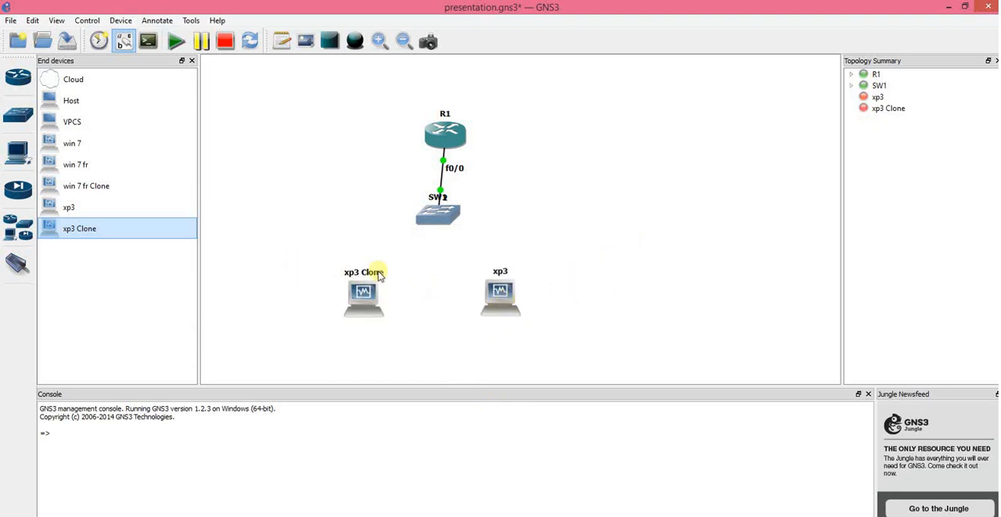
Step: Link interface e0 of xp3 Clone to port 1 of switch SW1
{"action": "left_click", "coordinate": [17, 264]}
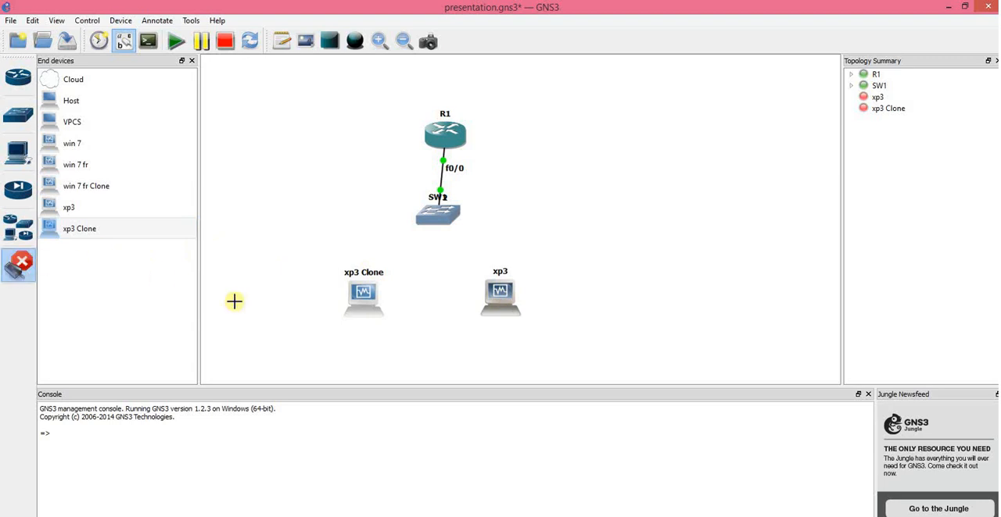
{"action": "left_click", "coordinate": [363, 295]}
{"action": "left_click", "coordinate": [399, 307]}
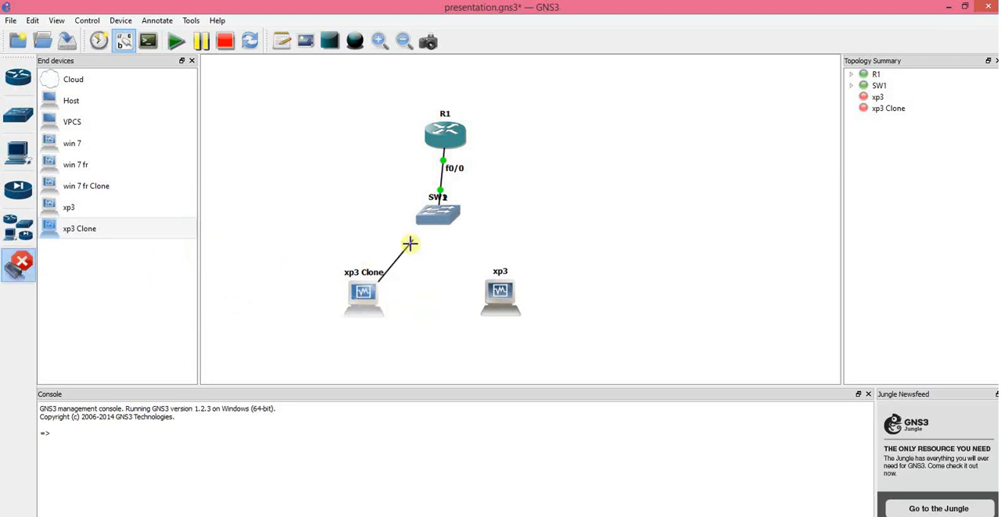
{"action": "left_click", "coordinate": [432, 212]}
{"action": "left_click", "coordinate": [445, 223]}
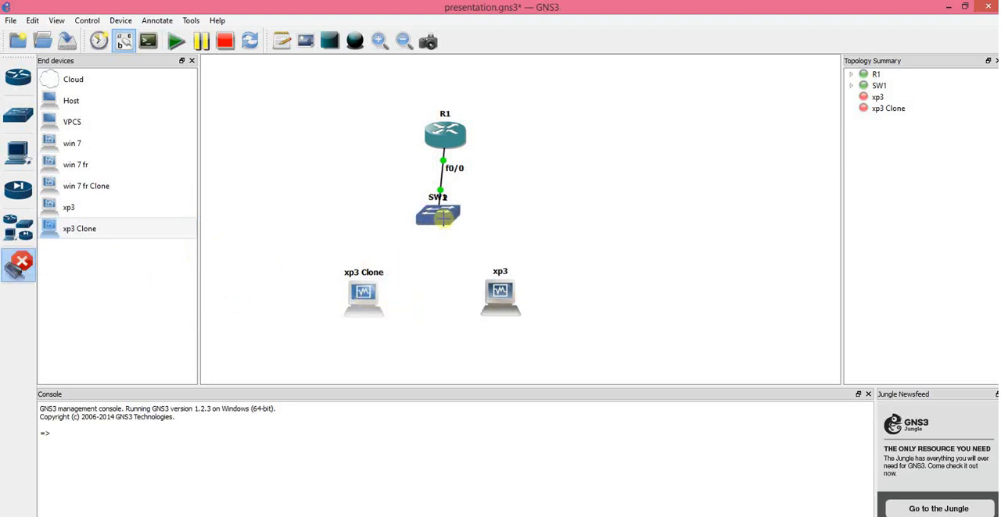
Step: Link interface e0 of xp3 to port 3 of SW1 and leave link mode
{"action": "left_click", "coordinate": [501, 290]}
{"action": "left_click", "coordinate": [520, 297]}
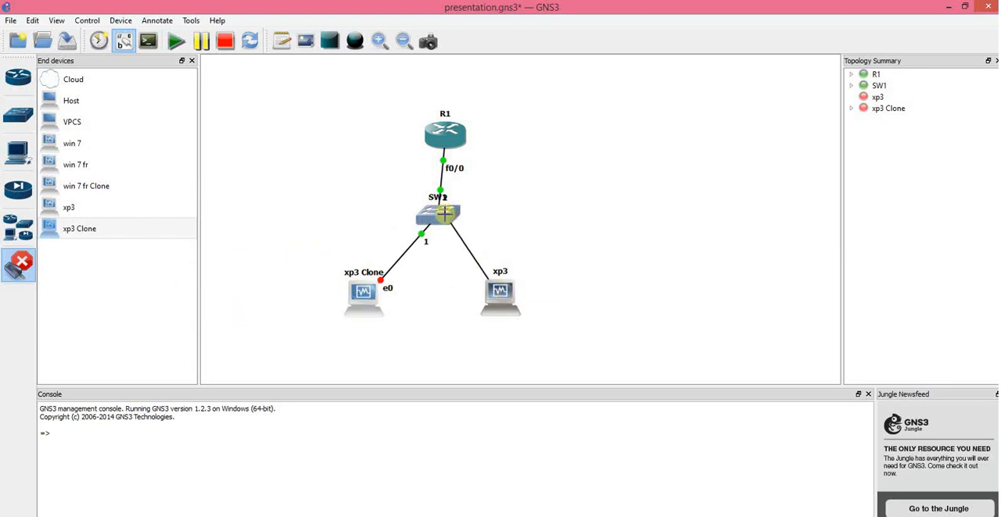
{"action": "left_click", "coordinate": [445, 216]}
{"action": "left_click", "coordinate": [469, 252]}
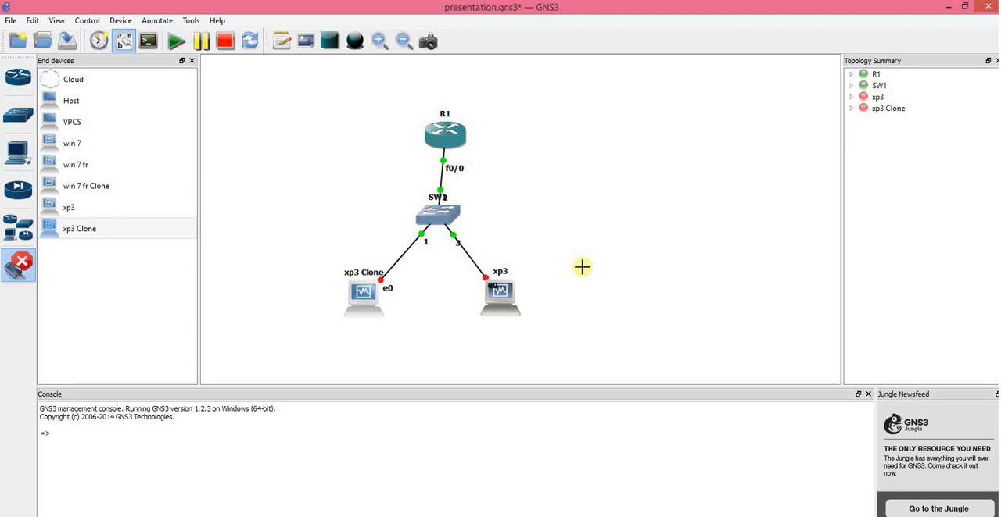
{"action": "right_click", "coordinate": [582, 267]}
Step: Start the xp3 Clone and xp3 virtual machines from the topology
{"action": "right_click", "coordinate": [364, 297]}
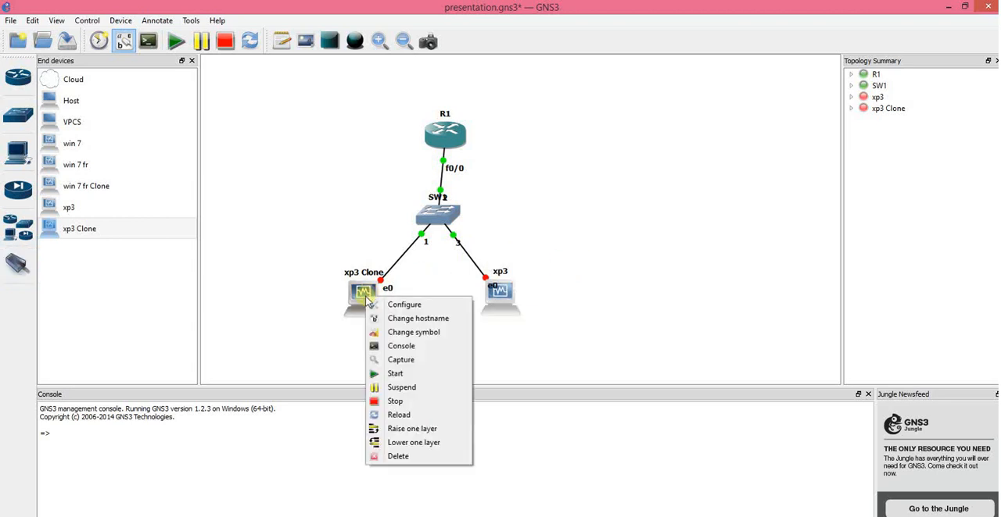
{"action": "left_click", "coordinate": [391, 375]}
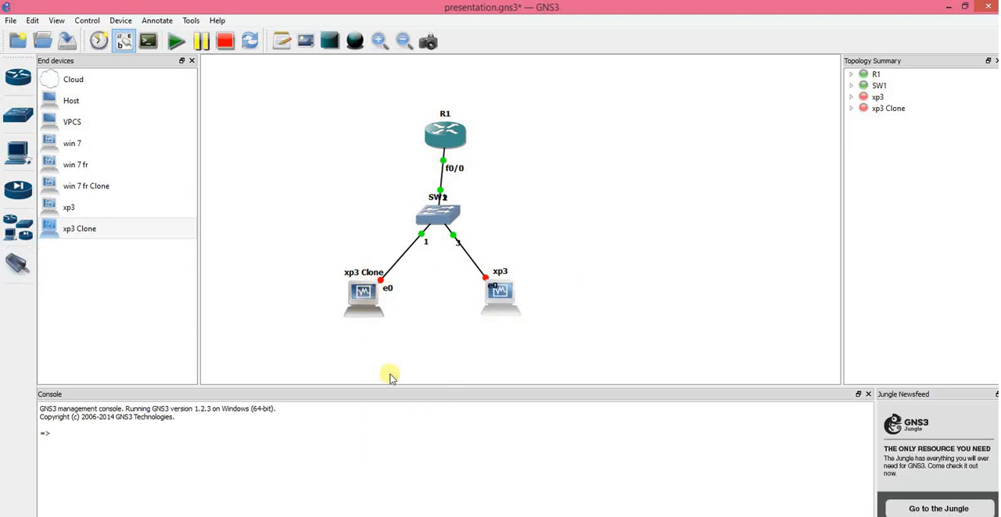
{"action": "right_click", "coordinate": [494, 294]}
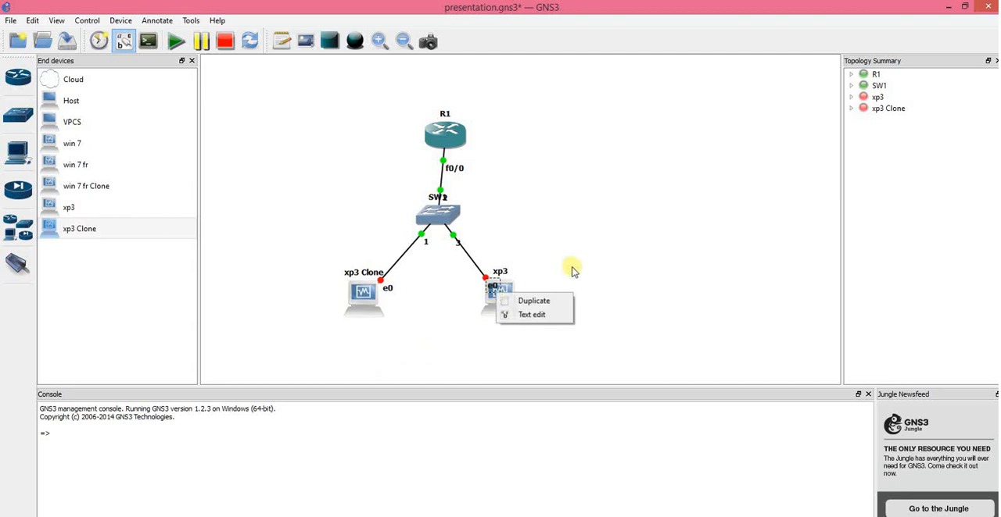
{"action": "left_click", "coordinate": [572, 270]}
{"action": "right_click", "coordinate": [504, 295]}
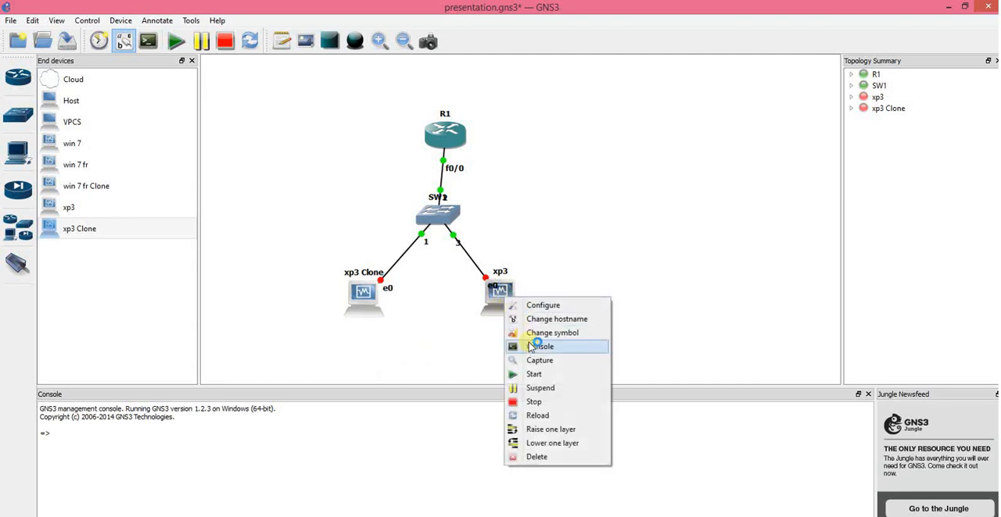
{"action": "left_click", "coordinate": [530, 375]}
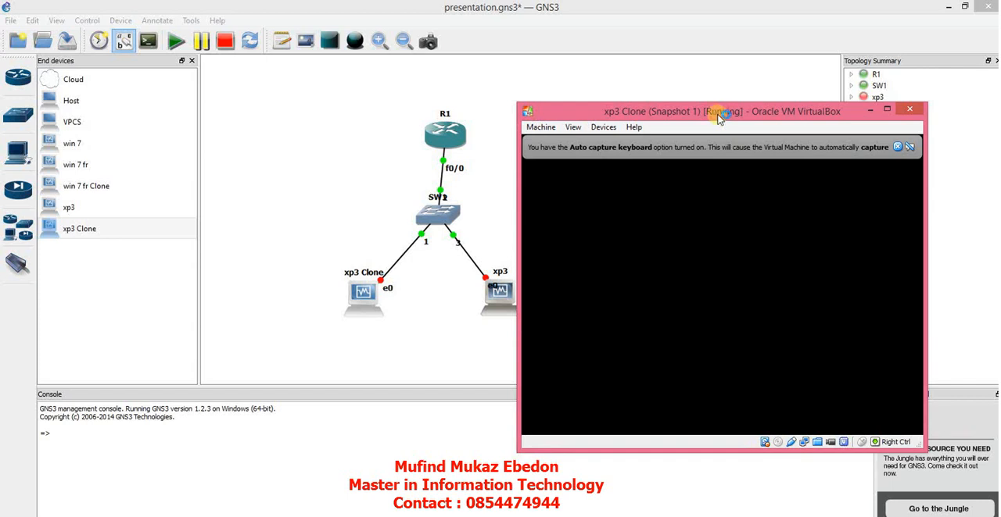
Step: Arrange the two running virtual machine windows side by side, xp3 on one side and xp3 Clone on the other
{"action": "mouse_move", "coordinate": [722, 115]}
{"action": "left_mouse_down"}
{"action": "mouse_move", "coordinate": [401, 119]}
{"action": "mouse_move", "coordinate": [260, 93]}
{"action": "mouse_move", "coordinate": [737, 79]}
{"action": "left_mouse_up"}
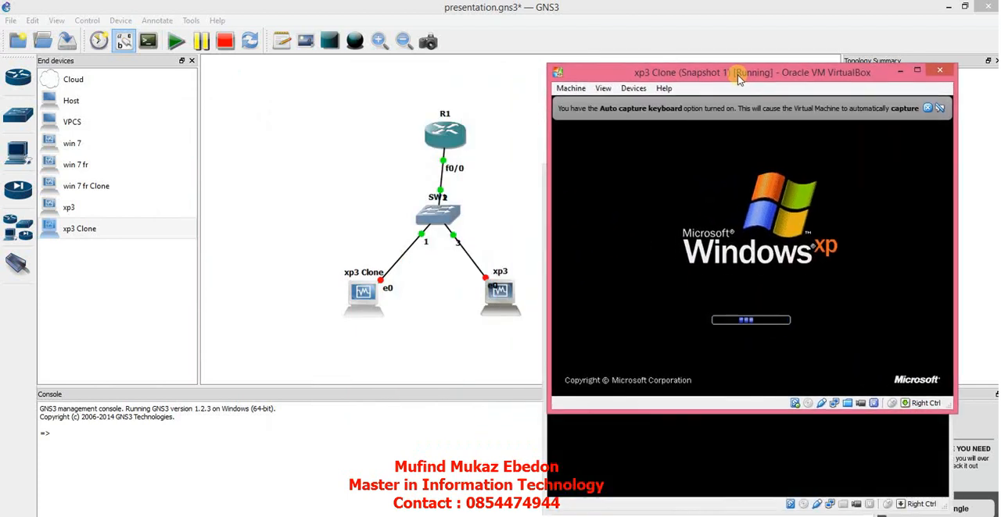
{"action": "left_click", "coordinate": [643, 504]}
{"action": "mouse_move", "coordinate": [729, 181]}
{"action": "left_mouse_down"}
{"action": "mouse_move", "coordinate": [500, 247]}
{"action": "mouse_move", "coordinate": [235, 231]}
{"action": "mouse_move", "coordinate": [182, 125]}
{"action": "mouse_move", "coordinate": [167, 39]}
{"action": "mouse_move", "coordinate": [168, 70]}
{"action": "mouse_move", "coordinate": [176, 59]}
{"action": "left_mouse_up"}
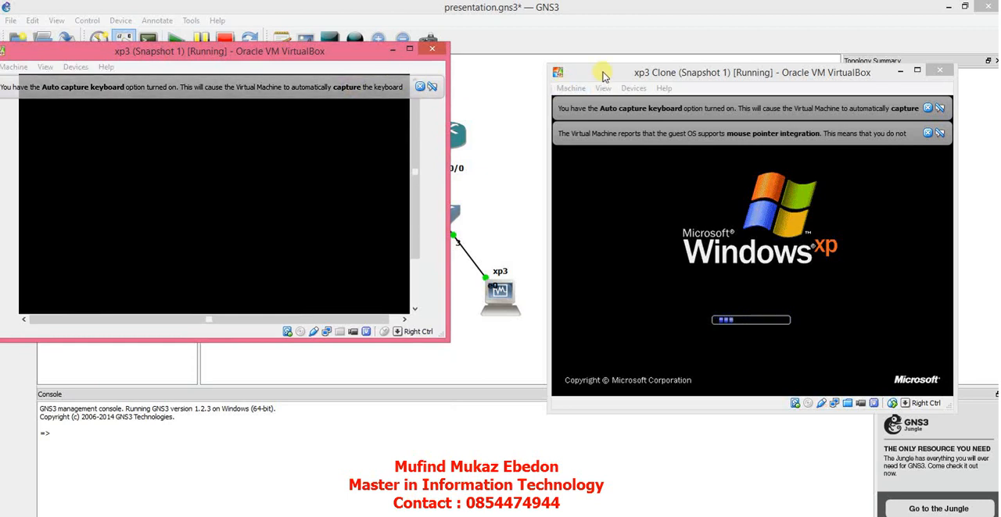
{"action": "mouse_move", "coordinate": [599, 73]}
{"action": "left_mouse_down"}
{"action": "mouse_move", "coordinate": [683, 53]}
{"action": "mouse_move", "coordinate": [639, 35]}
{"action": "left_mouse_up"}
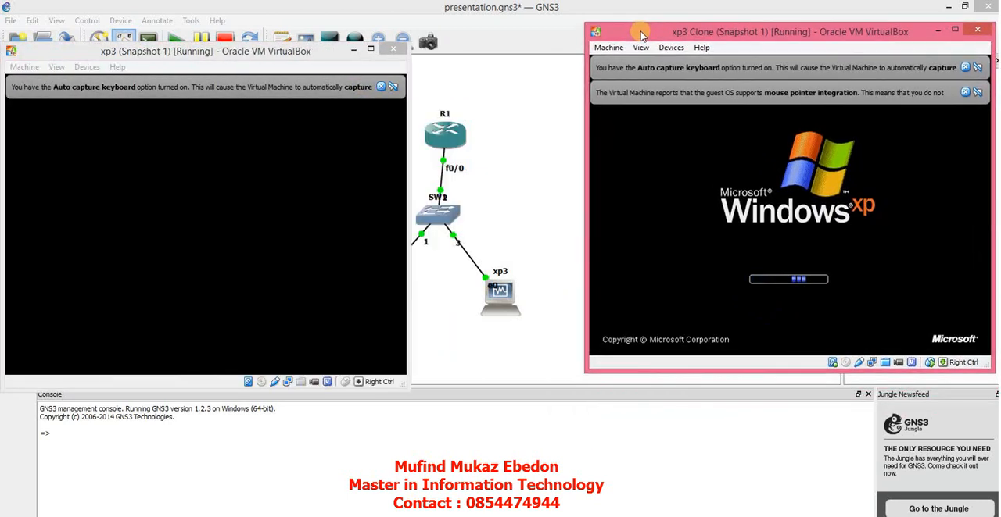
{"action": "left_click_drag", "start_coordinate": [338, 69], "coordinate": [287, 37]}
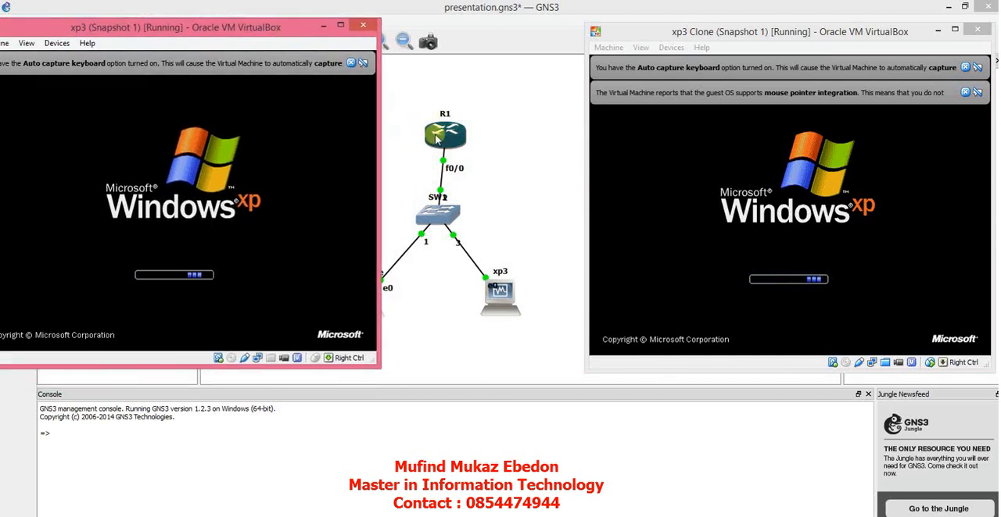
Step: Move xp3 Clone closer to xp3 in the topology and bring both virtual machine windows back to the front
{"action": "left_click", "coordinate": [422, 322]}
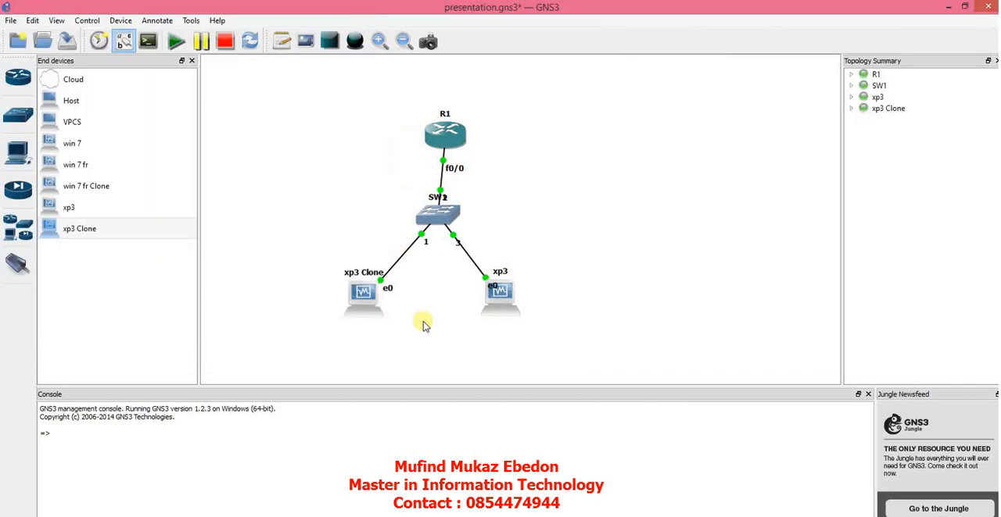
{"action": "left_click_drag", "start_coordinate": [372, 311], "coordinate": [413, 319]}
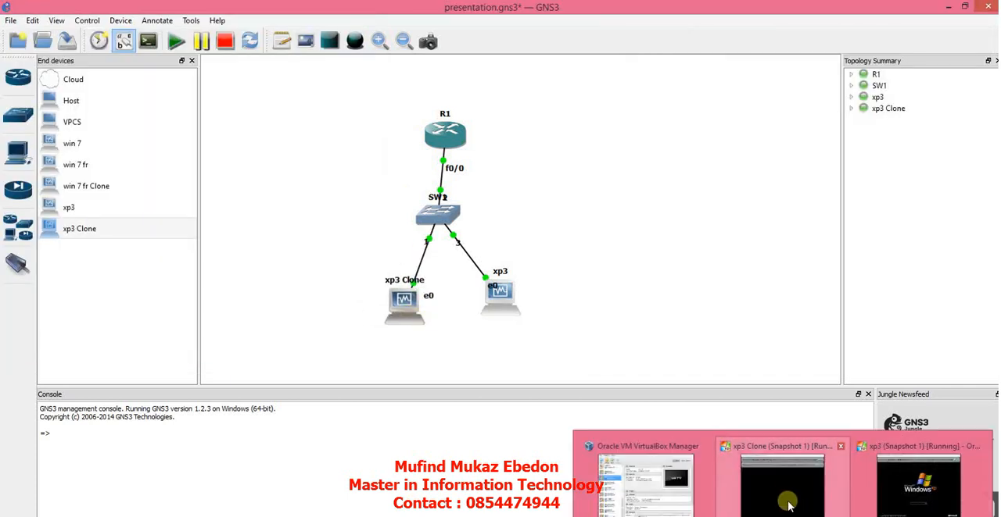
{"action": "left_click", "coordinate": [785, 498]}
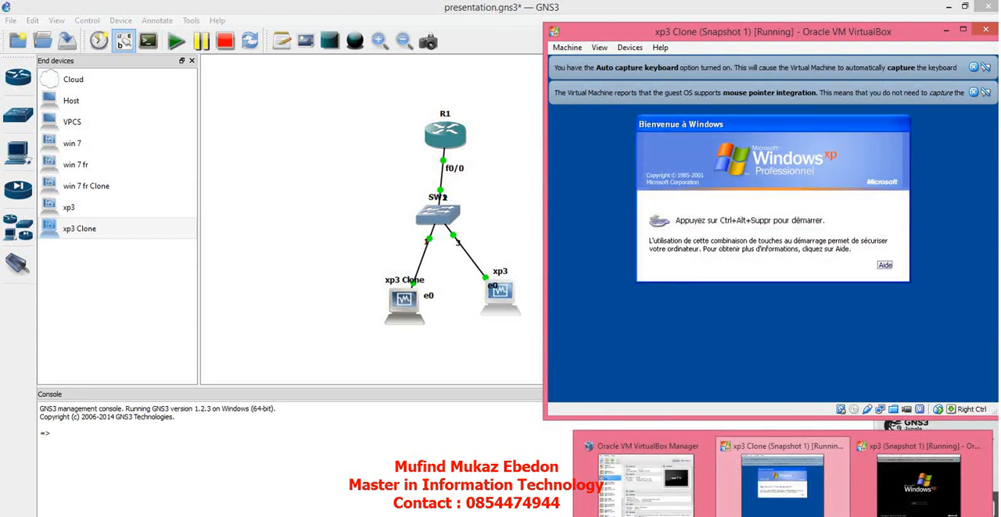
{"action": "left_click", "coordinate": [899, 496]}
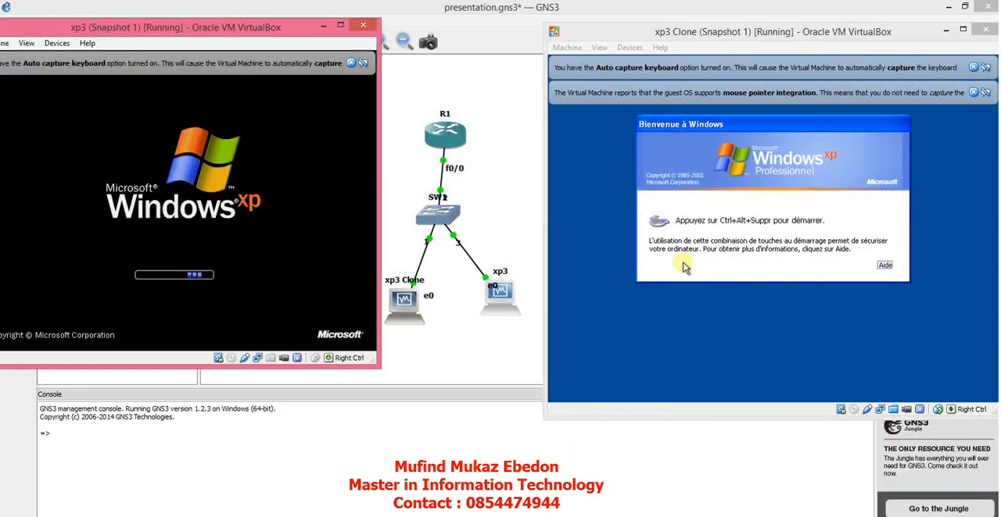
Step: Insert Ctrl-Alt-Del in the xp3 Clone machine and log on to Windows XP with the preset user
{"action": "left_click", "coordinate": [567, 39]}
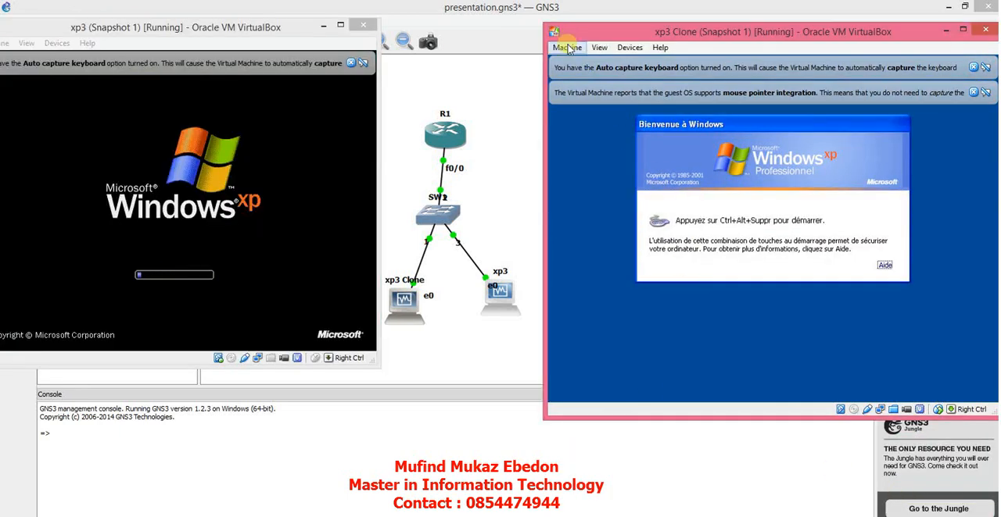
{"action": "left_click", "coordinate": [567, 47]}
{"action": "left_click", "coordinate": [617, 144]}
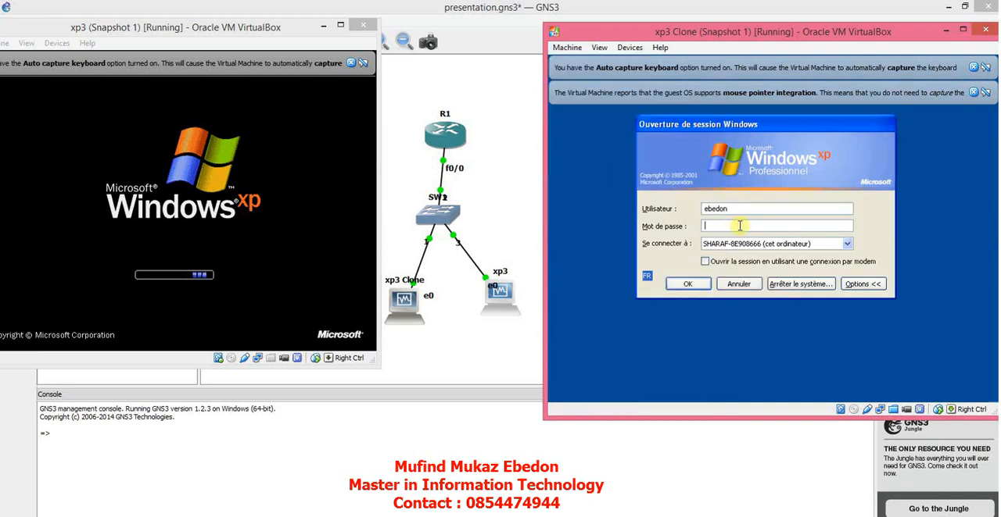
{"action": "key", "text": "Return"}
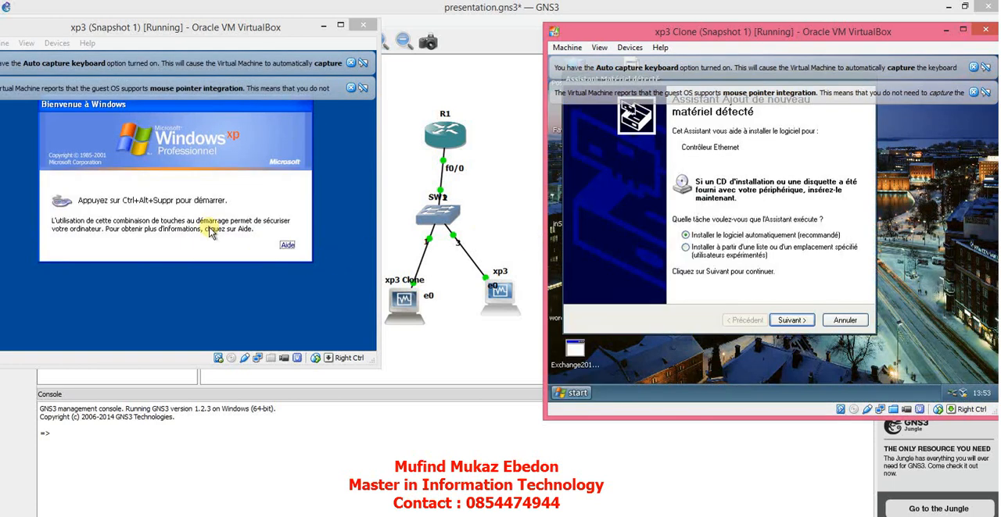
Step: Bring the xp3 window fully into view, insert Ctrl-Alt-Del and log on to Windows XP with the preset user
{"action": "left_click_drag", "start_coordinate": [110, 31], "coordinate": [161, 31]}
{"action": "left_click", "coordinate": [47, 43]}
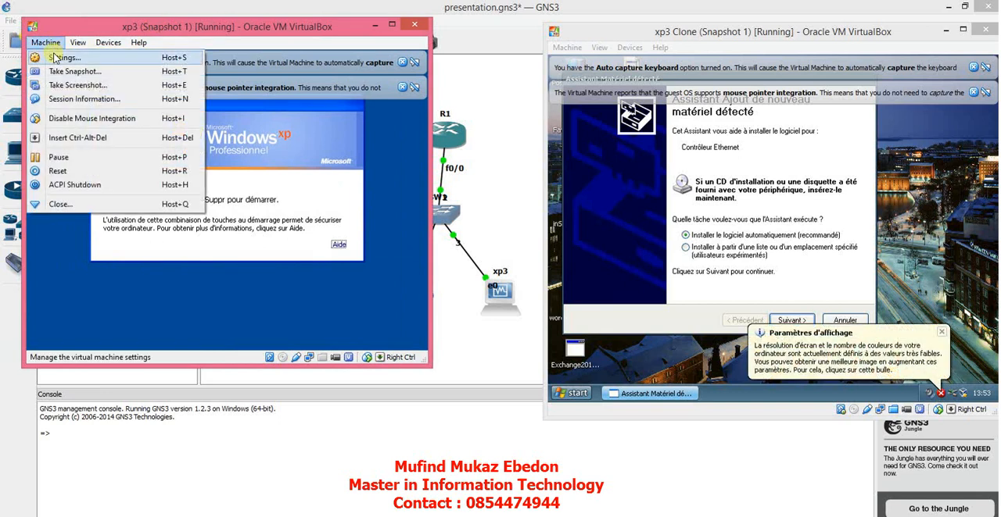
{"action": "left_click", "coordinate": [57, 139]}
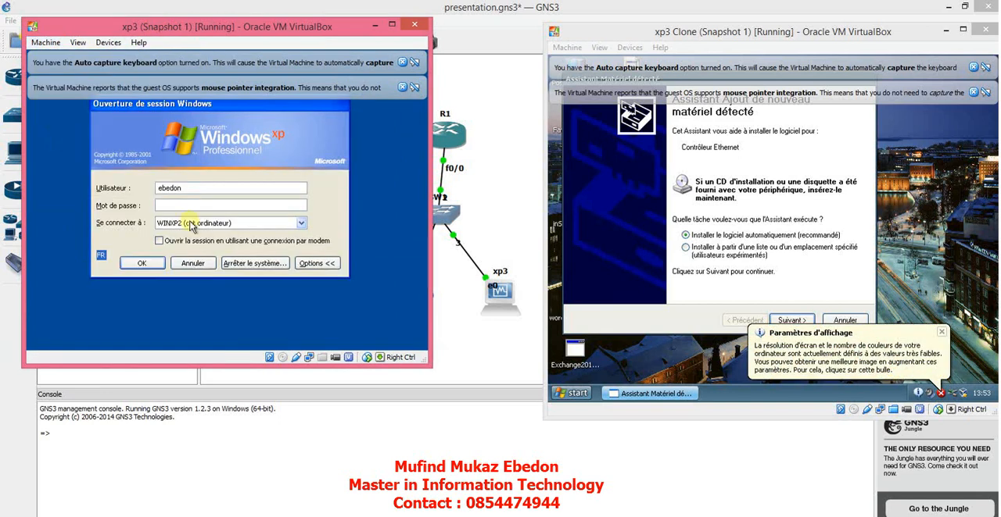
{"action": "key", "text": "Return"}
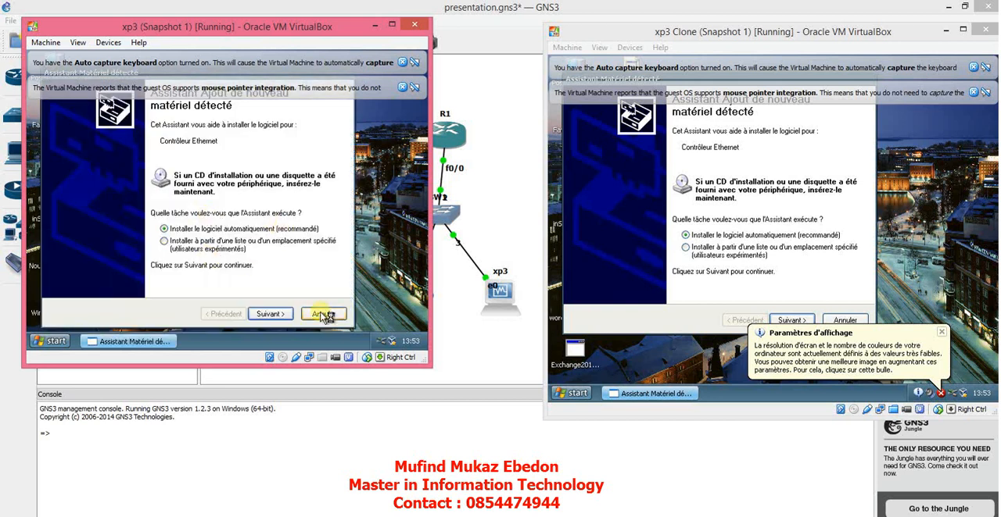
Step: Cancel the new hardware wizard for the Ethernet controller in xp3 and dismiss both VirtualBox notification bars
{"action": "left_click", "coordinate": [323, 313]}
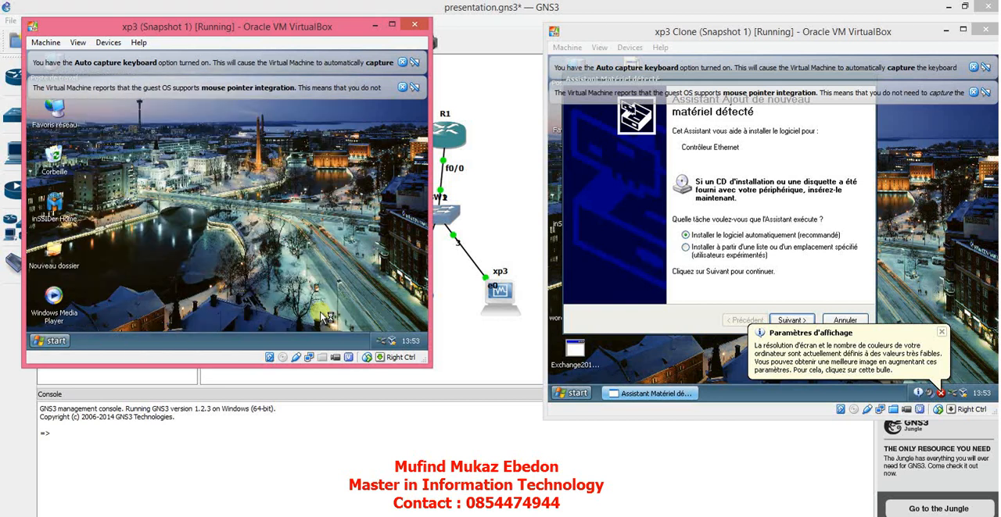
{"action": "left_click", "coordinate": [405, 88]}
{"action": "left_click", "coordinate": [403, 62]}
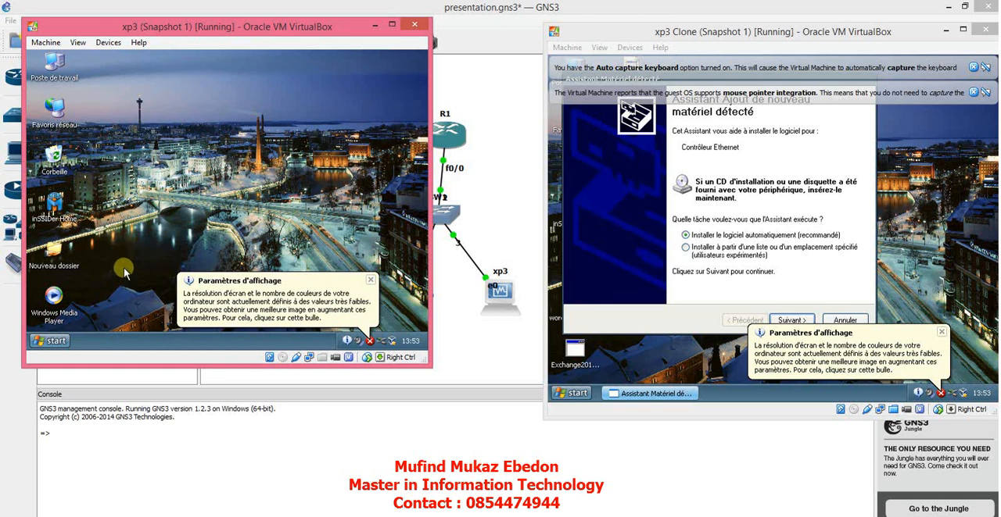
Step: Dismiss the VirtualBox notification bars in xp3 Clone, cancel its new hardware wizard and close the display settings balloon
{"action": "left_click", "coordinate": [974, 93]}
{"action": "left_click", "coordinate": [974, 67]}
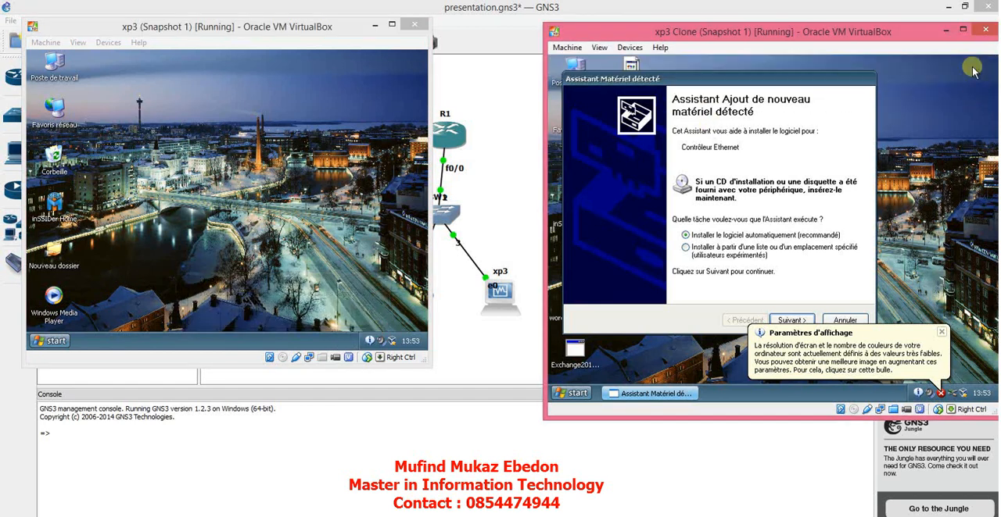
{"action": "left_click", "coordinate": [844, 319]}
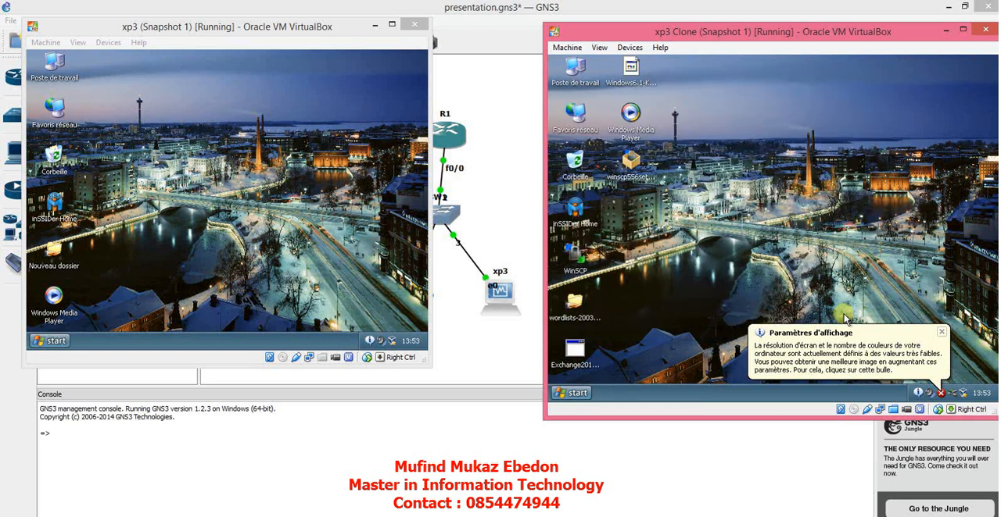
{"action": "left_click", "coordinate": [943, 333]}
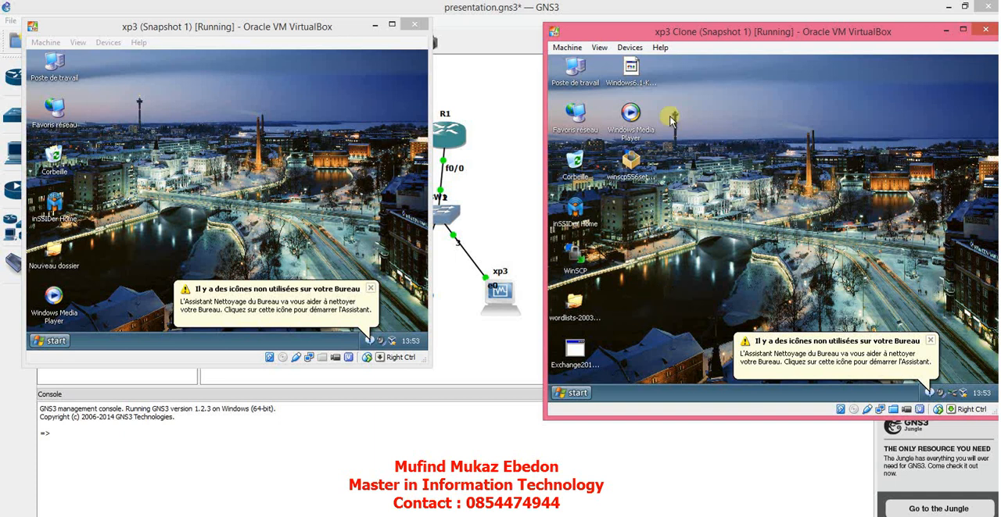
Step: Open a command prompt in xp3 Clone and run ipconfig to check its IP configuration
{"action": "left_click", "coordinate": [573, 394]}
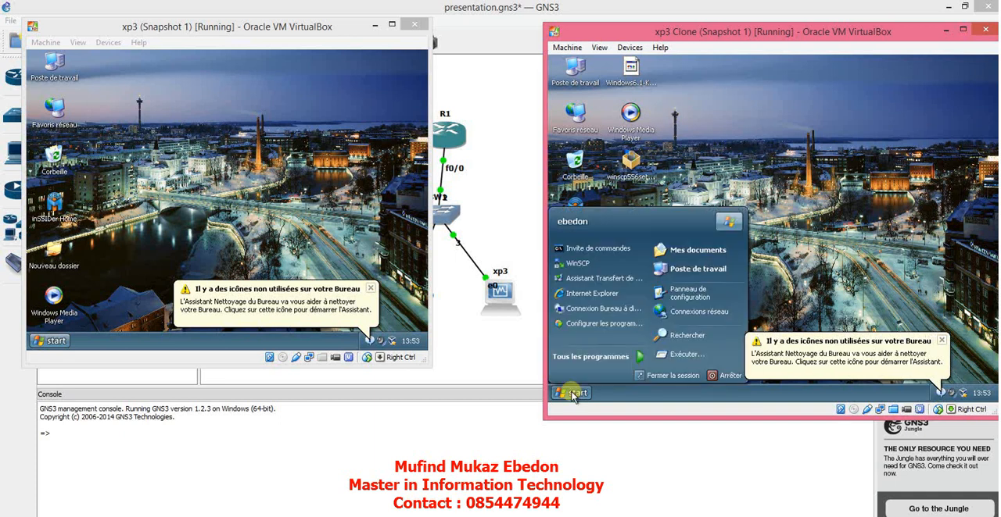
{"action": "left_click", "coordinate": [597, 250]}
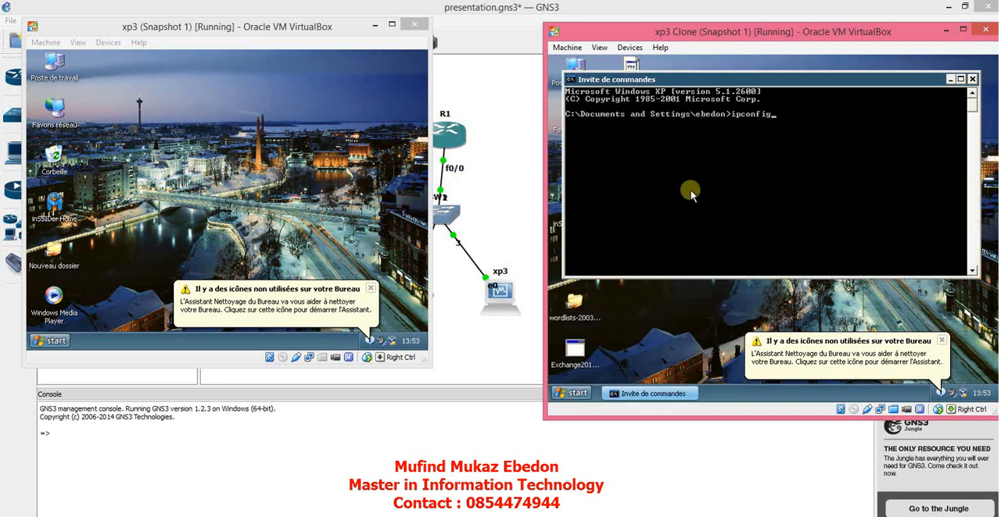
{"action": "key", "text": "Return"}
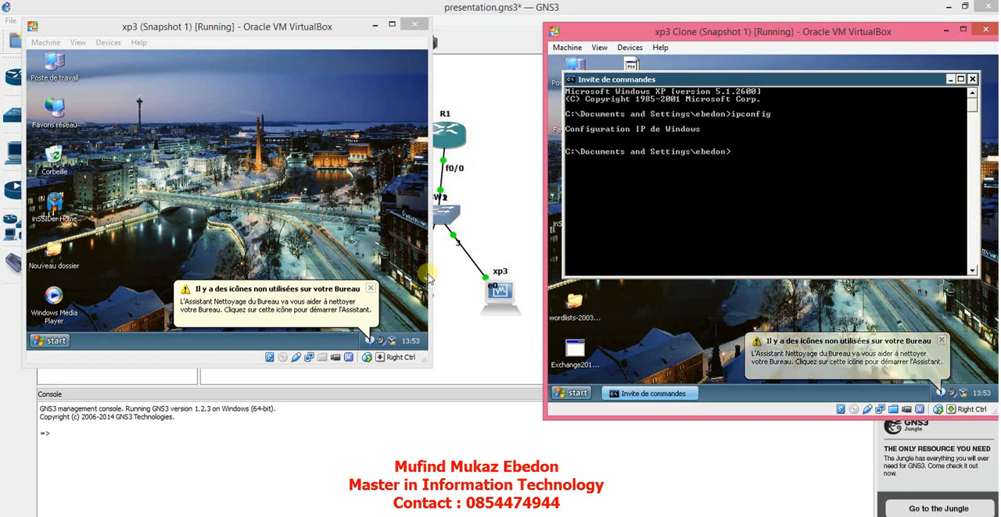
Step: Close the desktop cleanup balloon in xp3, open a command prompt and run ipconfig
{"action": "left_click", "coordinate": [370, 291]}
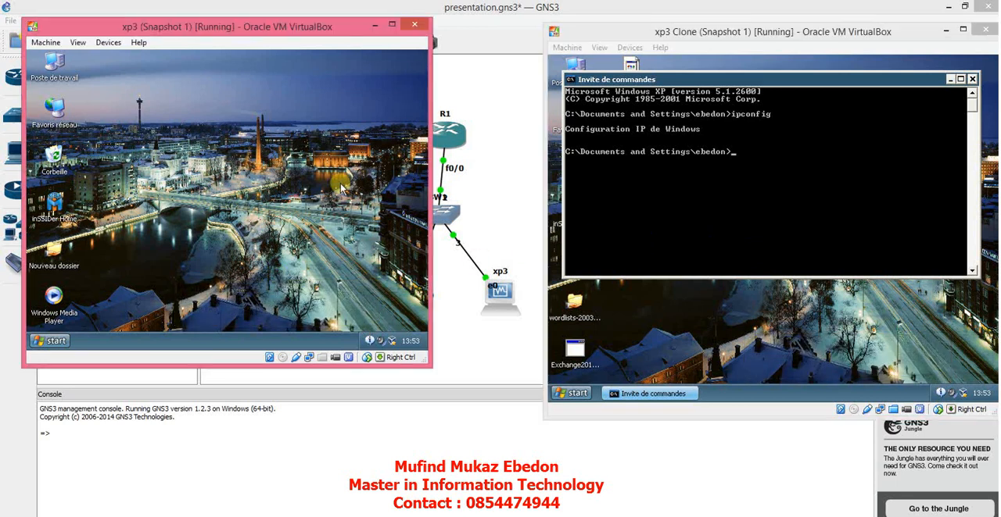
{"action": "left_click", "coordinate": [55, 341]}
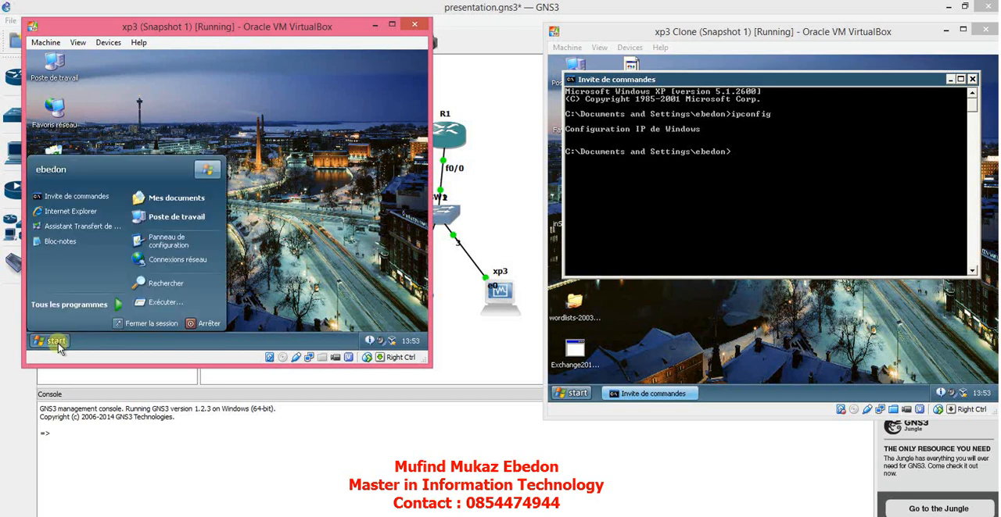
{"action": "left_click", "coordinate": [88, 200]}
{"action": "type", "text": "ipc"}
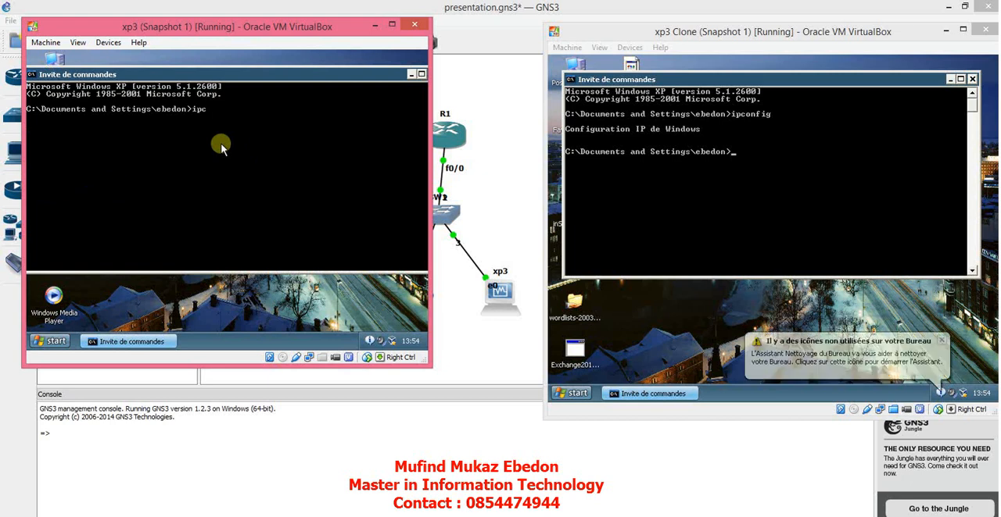
{"action": "type", "text": "onfig"}
{"action": "key", "text": "Return"}
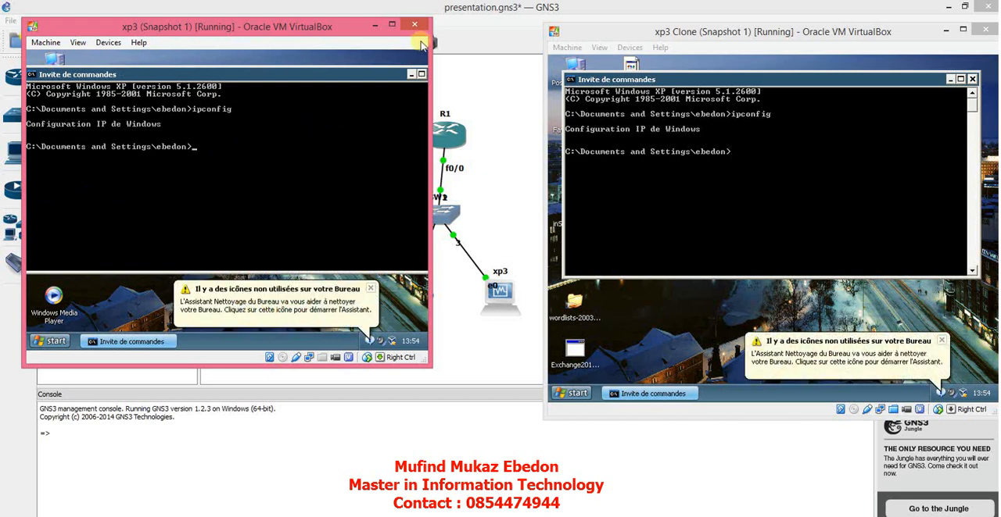
Step: Close the command prompt in xp3, then examine the Ethernet controller in Device Manager and close the system properties
{"action": "left_click_drag", "start_coordinate": [396, 78], "coordinate": [336, 86]}
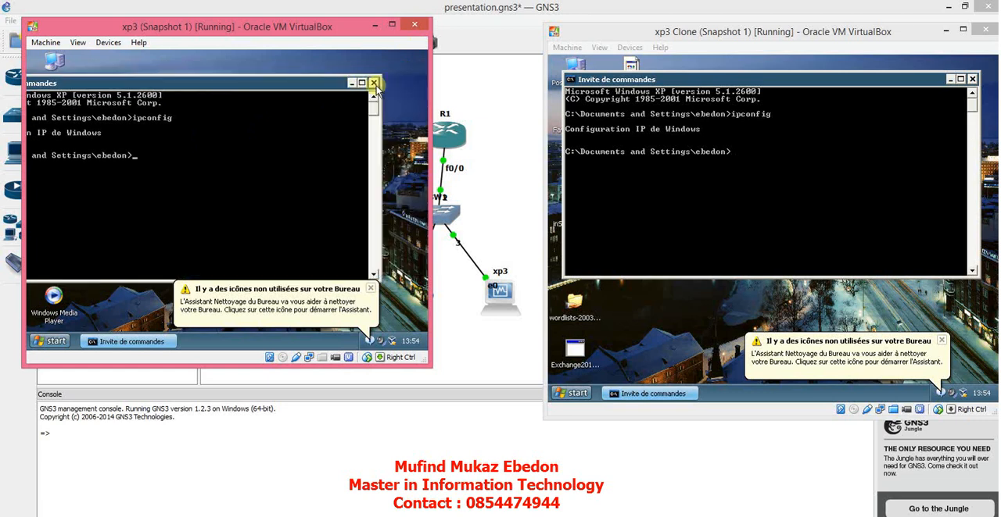
{"action": "left_click", "coordinate": [373, 83]}
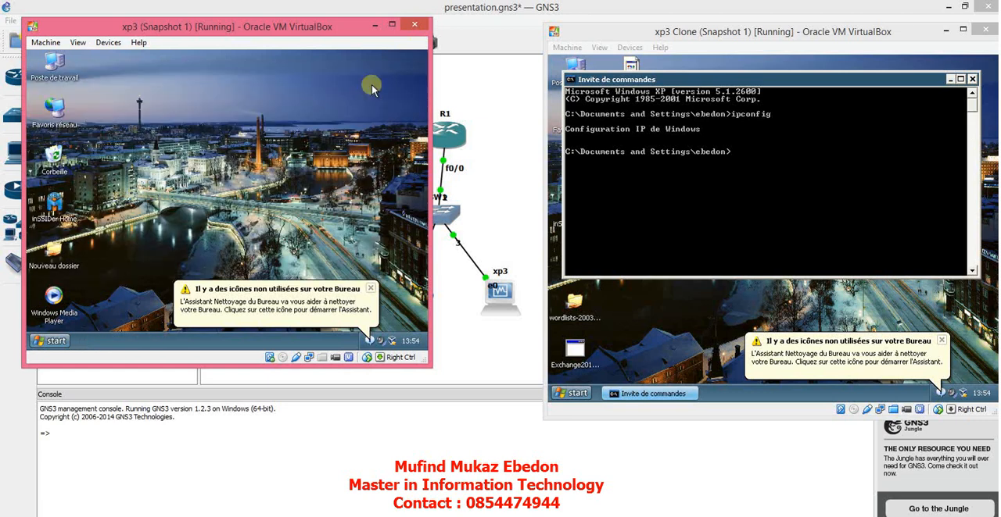
{"action": "right_click", "coordinate": [59, 68]}
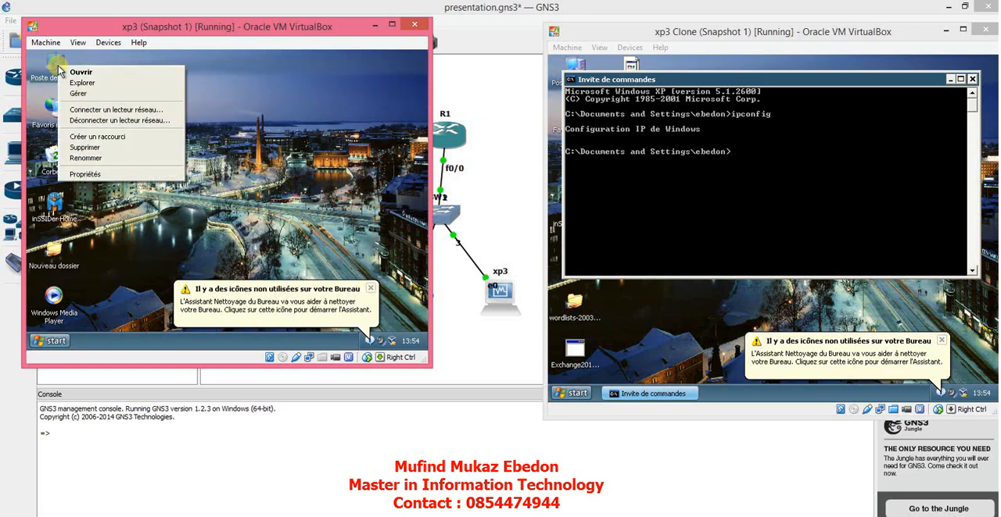
{"action": "left_click", "coordinate": [93, 175]}
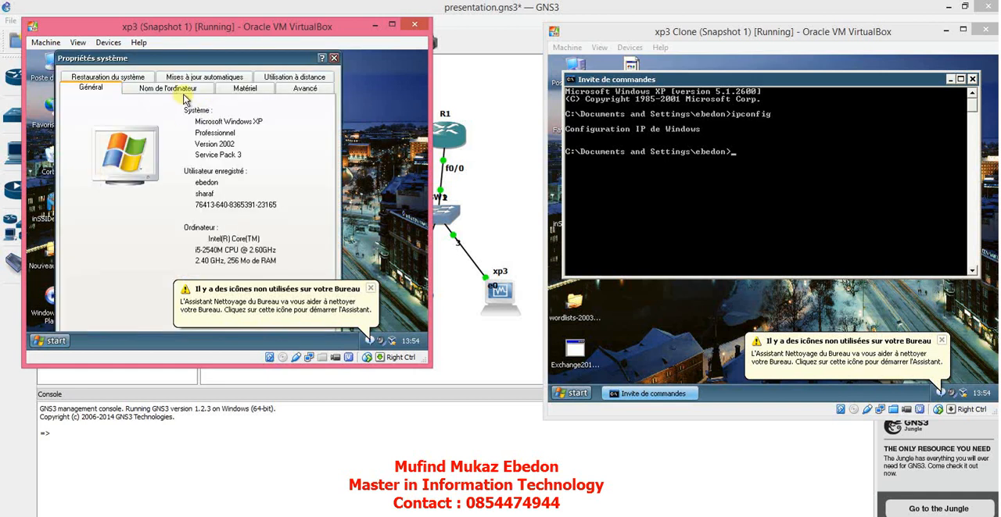
{"action": "left_click", "coordinate": [242, 91]}
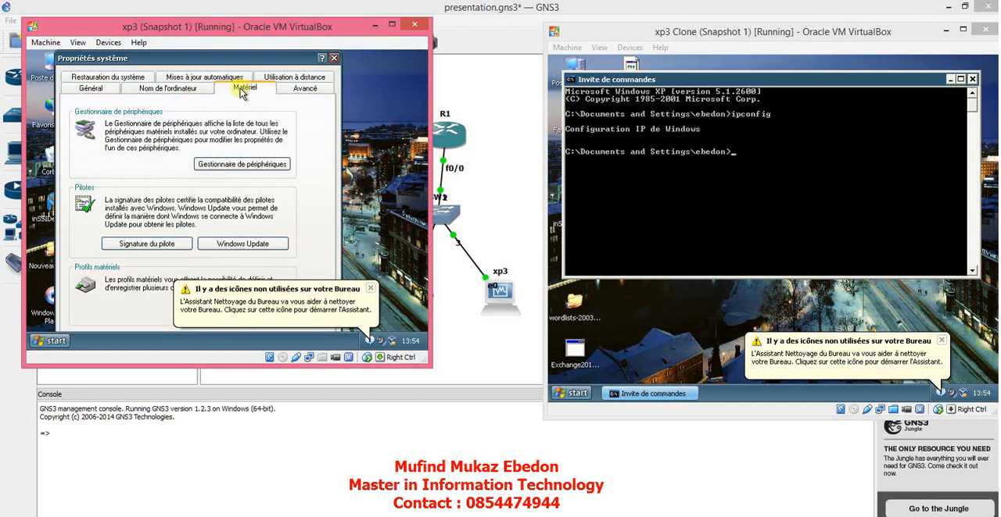
{"action": "left_click", "coordinate": [235, 167]}
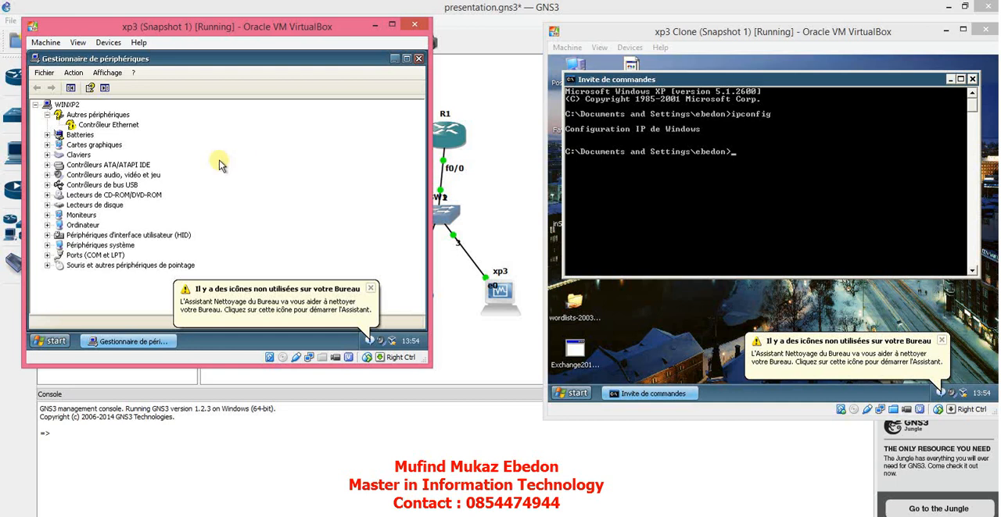
{"action": "left_click", "coordinate": [129, 127]}
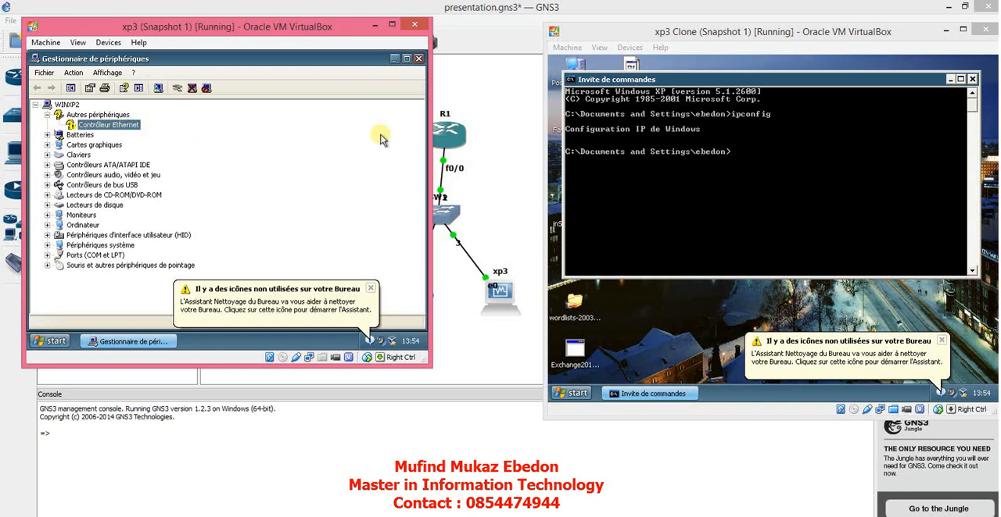
{"action": "left_click", "coordinate": [420, 59]}
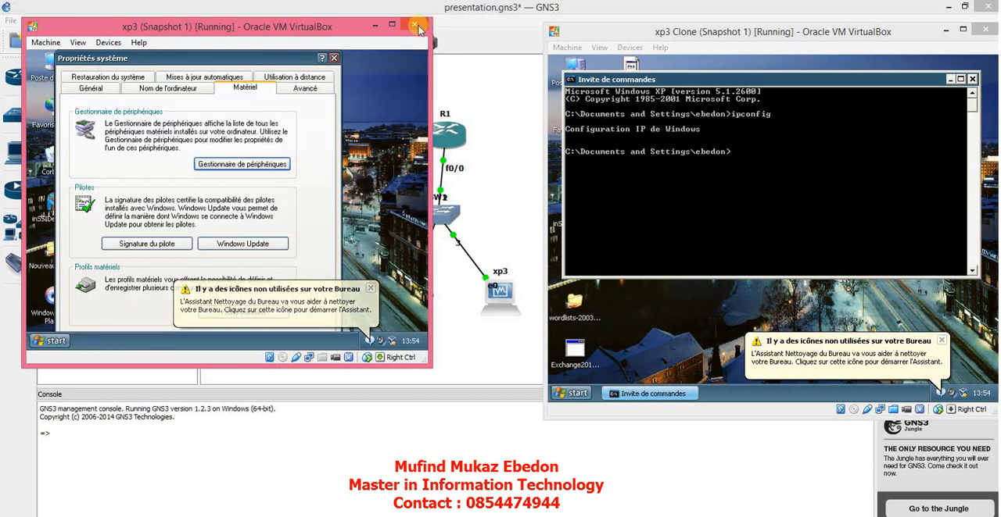
{"action": "left_click", "coordinate": [333, 57]}
Step: Power off the xp3 virtual machine and restart Windows in xp3 Clone
{"action": "left_click", "coordinate": [414, 26]}
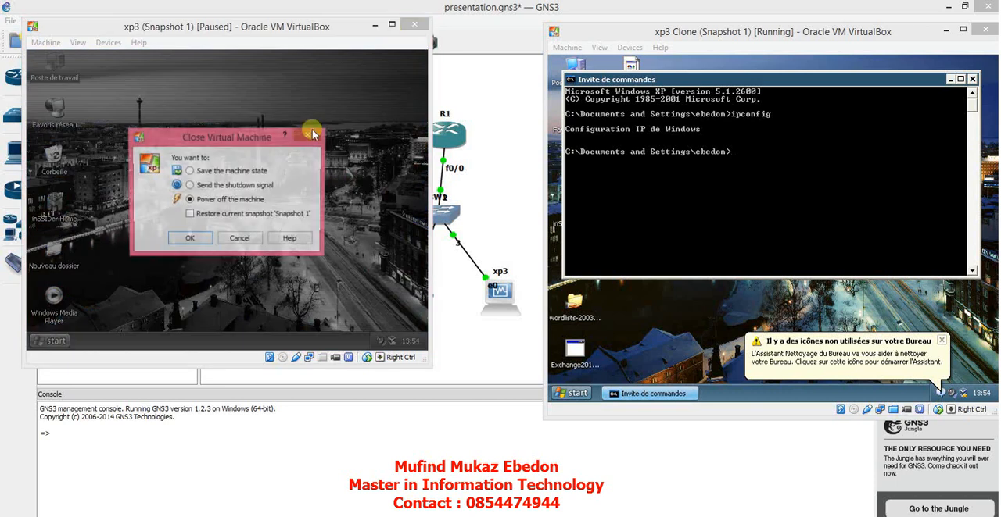
{"action": "left_click", "coordinate": [188, 243]}
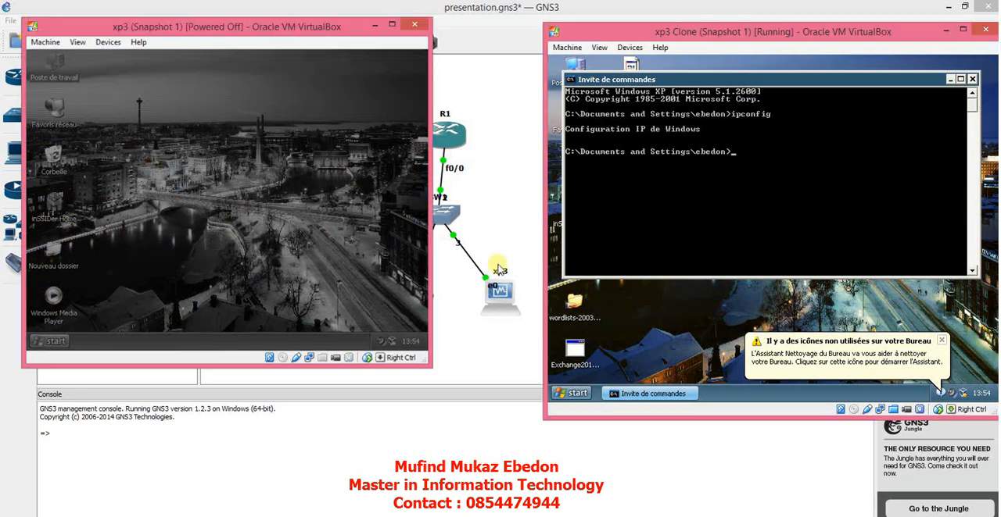
{"action": "left_click", "coordinate": [579, 396]}
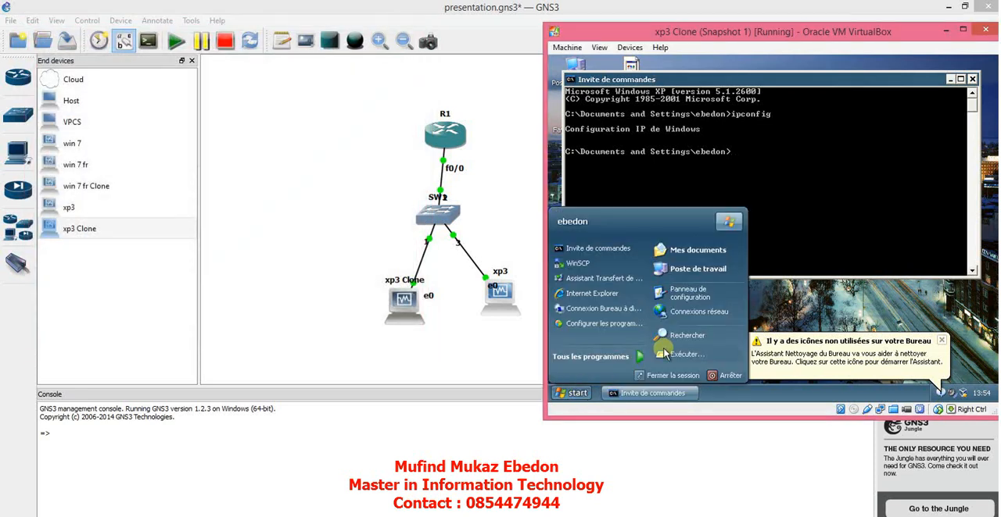
{"action": "left_click", "coordinate": [714, 378]}
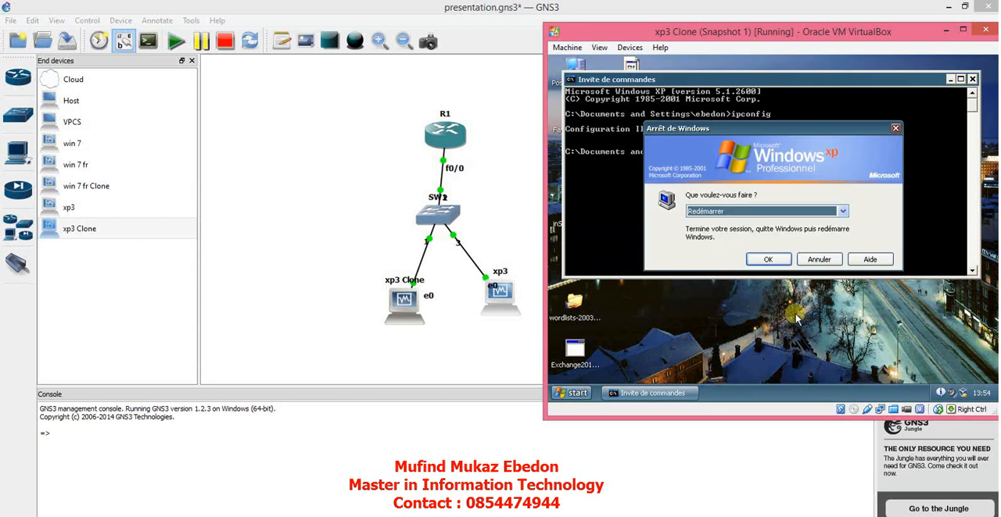
{"action": "left_click", "coordinate": [775, 263]}
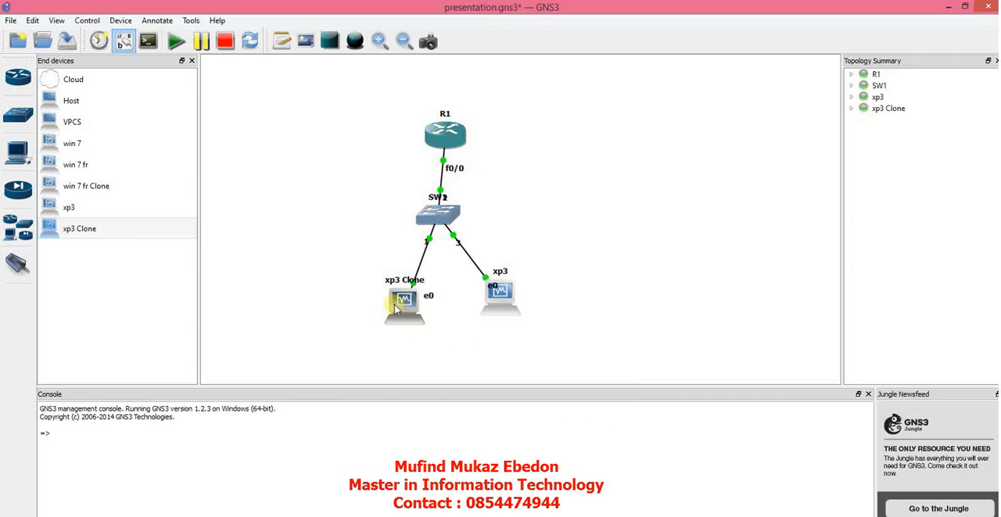
Step: Stop the xp3 Clone and xp3 nodes in the GNS3 topology
{"action": "right_click", "coordinate": [394, 305]}
{"action": "left_click", "coordinate": [426, 412]}
{"action": "right_click", "coordinate": [503, 298]}
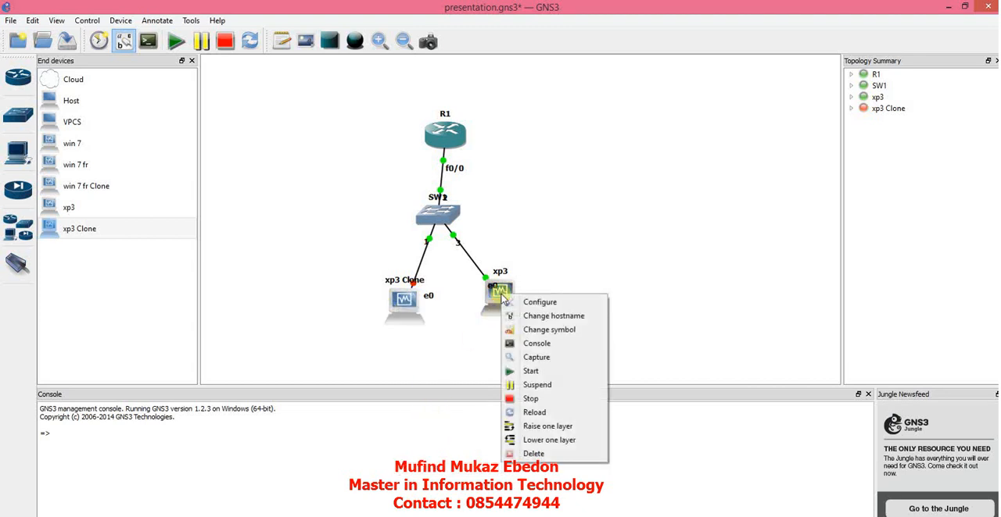
{"action": "left_click", "coordinate": [529, 400]}
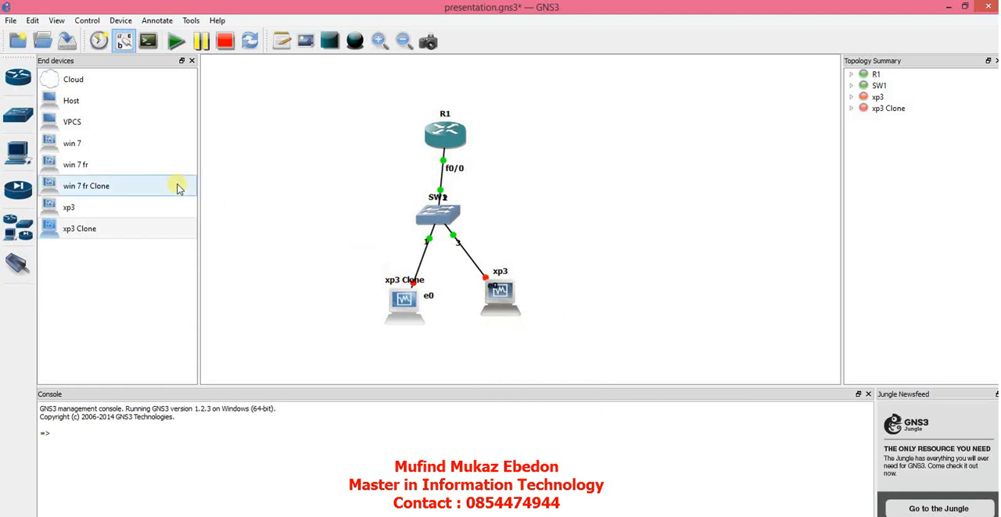
Step: Add a win 7 node beside xp3 Clone and a win 7 fr node beside xp3 in the topology
{"action": "left_click_drag", "start_coordinate": [156, 144], "coordinate": [319, 285]}
{"action": "left_click_drag", "start_coordinate": [74, 164], "coordinate": [588, 280]}
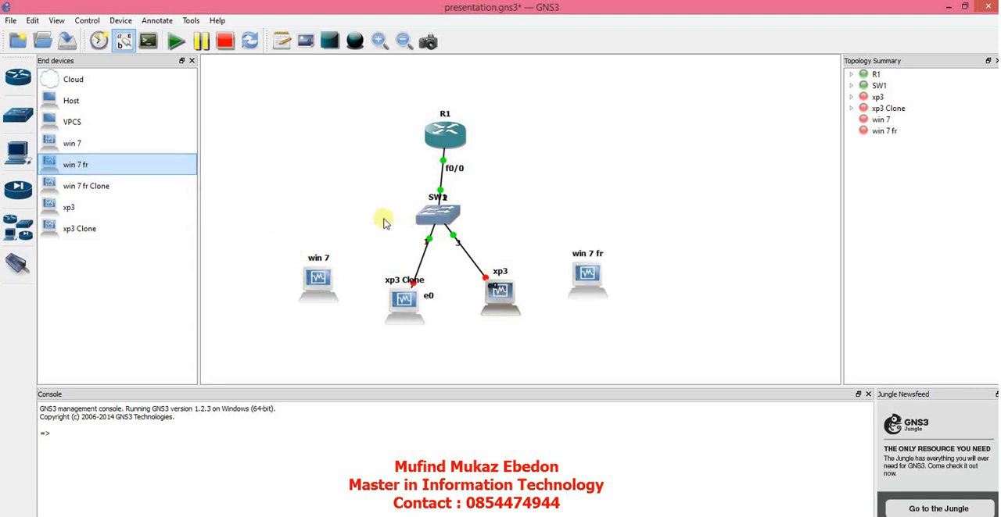
Step: Check the network adapter settings of the xp3 Clone node in its configuration and cancel without changes
{"action": "right_click", "coordinate": [400, 298]}
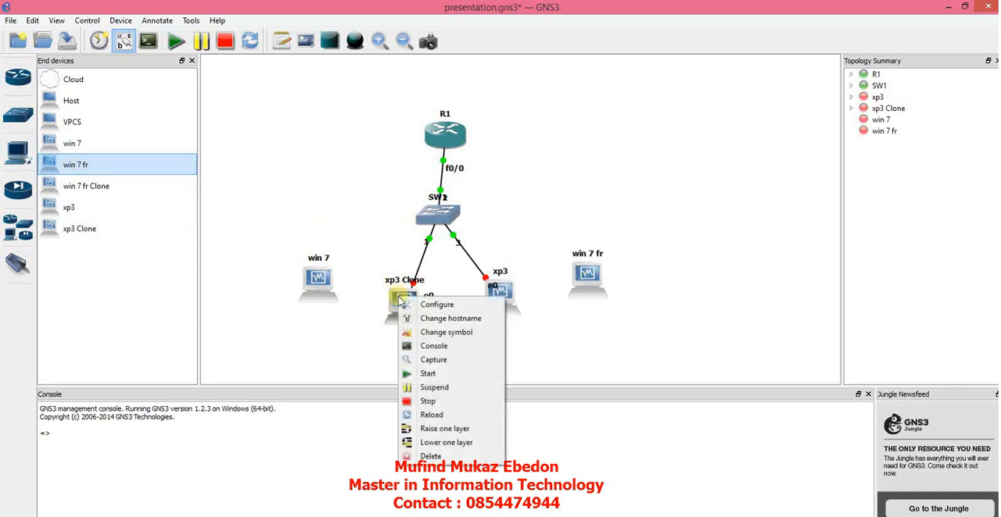
{"action": "left_click", "coordinate": [442, 306]}
{"action": "left_click", "coordinate": [342, 158]}
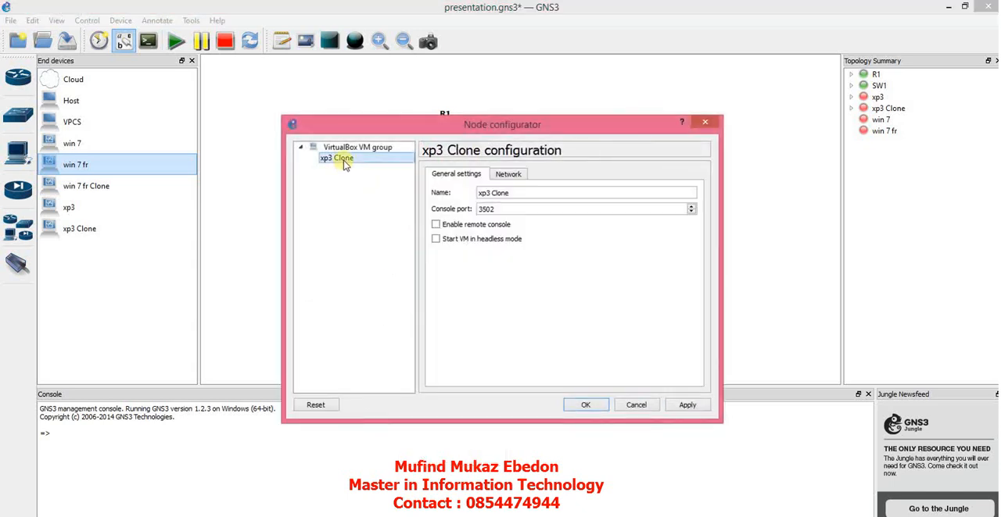
{"action": "left_click", "coordinate": [509, 177]}
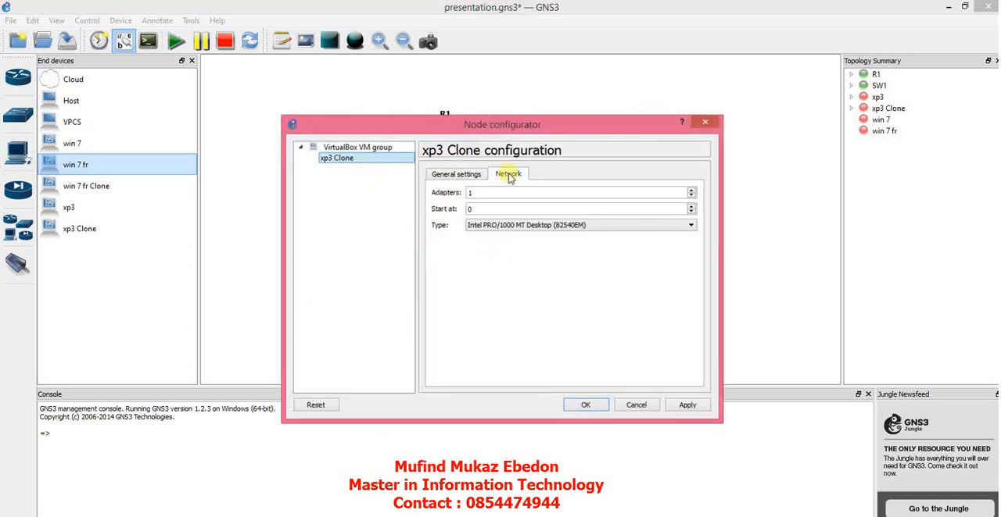
{"action": "left_click", "coordinate": [635, 406]}
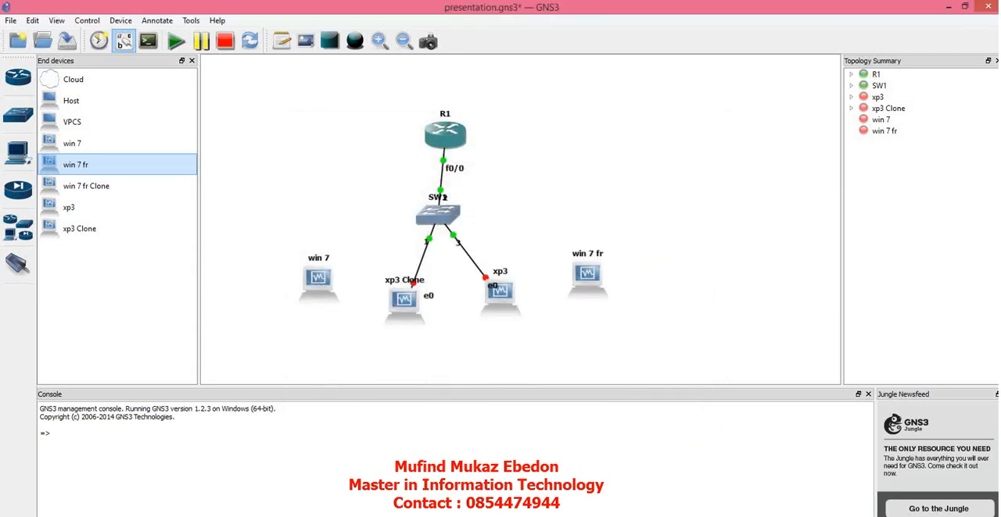
Step: Switch to Oracle VM VirtualBox Manager, attach network Adapter 1 of xp3 to NAT, and minimize the manager
{"action": "left_click", "coordinate": [762, 516]}
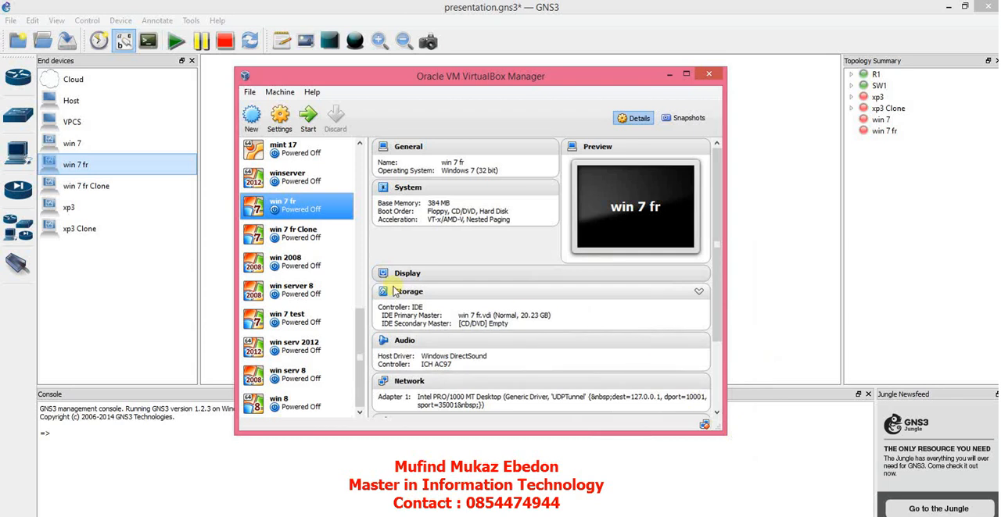
{"action": "left_click_drag", "start_coordinate": [358, 332], "coordinate": [367, 160]}
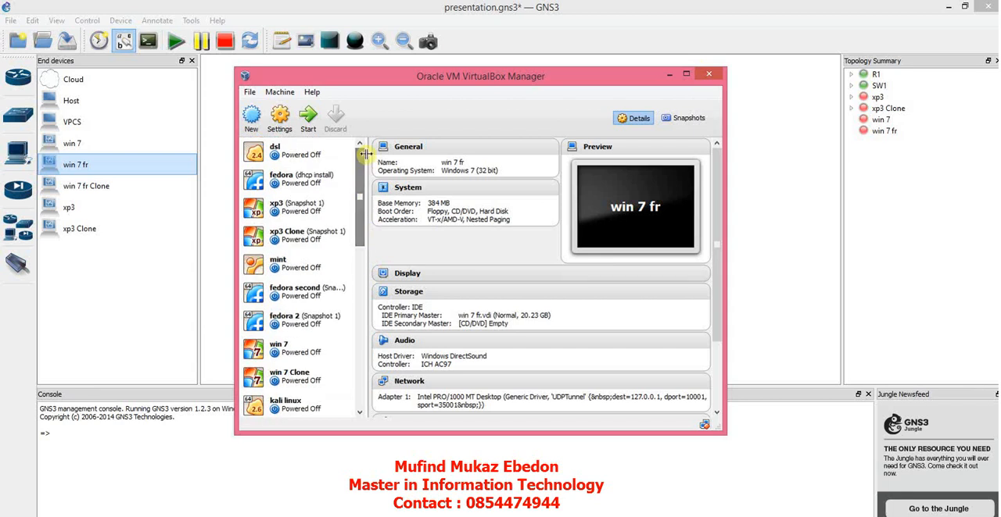
{"action": "left_click", "coordinate": [301, 207]}
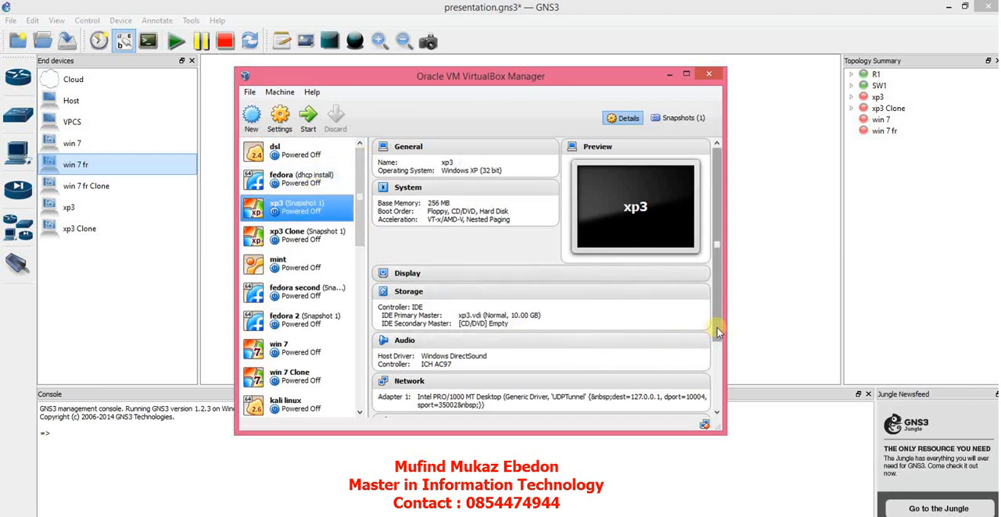
{"action": "left_click_drag", "start_coordinate": [719, 338], "coordinate": [719, 385]}
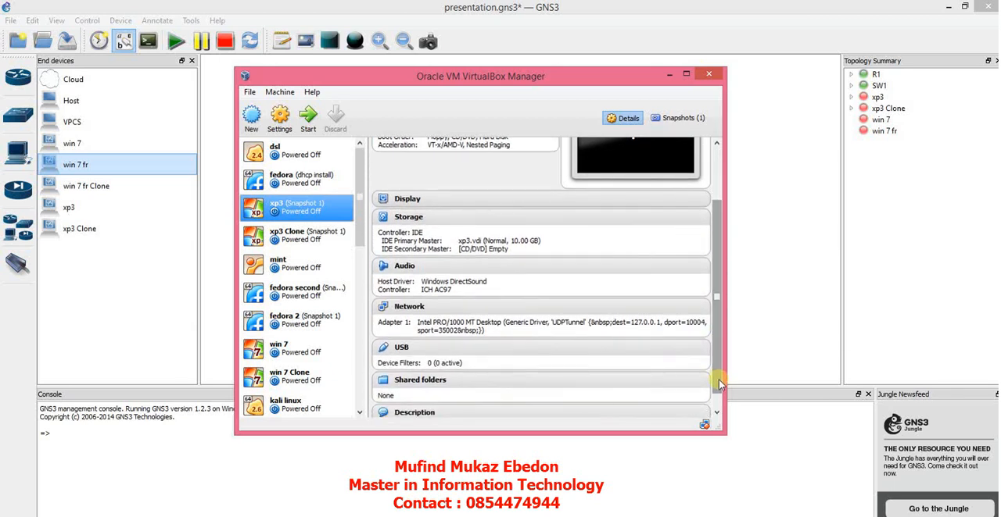
{"action": "left_click", "coordinate": [410, 307]}
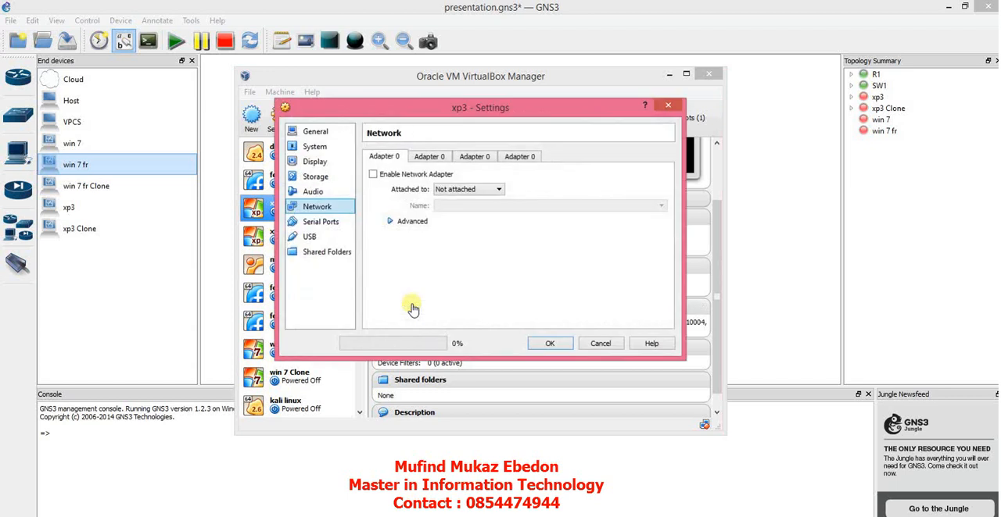
{"action": "left_click", "coordinate": [492, 192]}
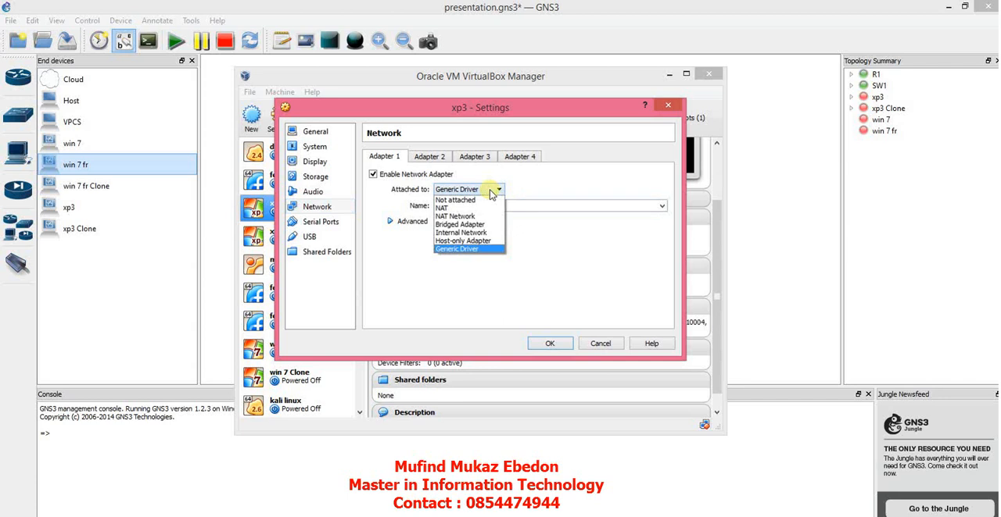
{"action": "left_click", "coordinate": [457, 208]}
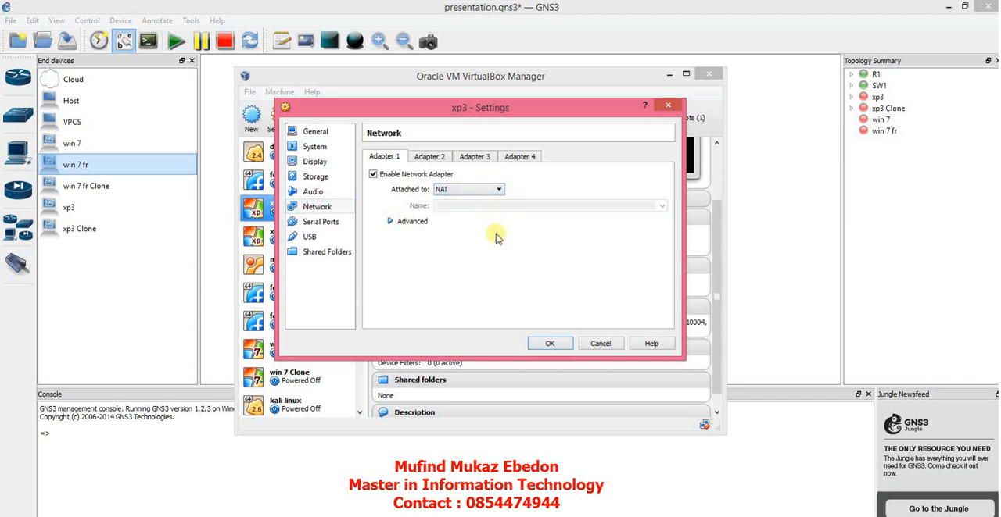
{"action": "left_click", "coordinate": [479, 193]}
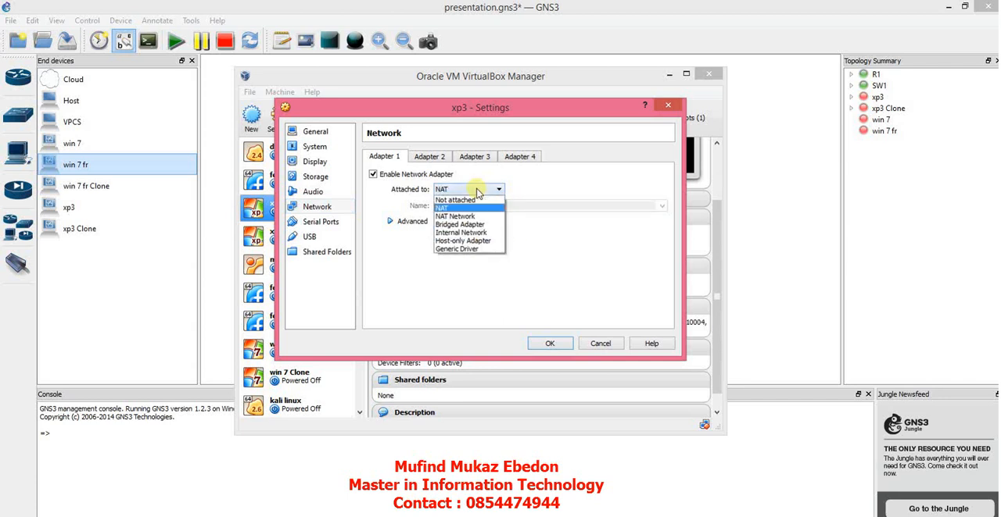
{"action": "left_click", "coordinate": [477, 193]}
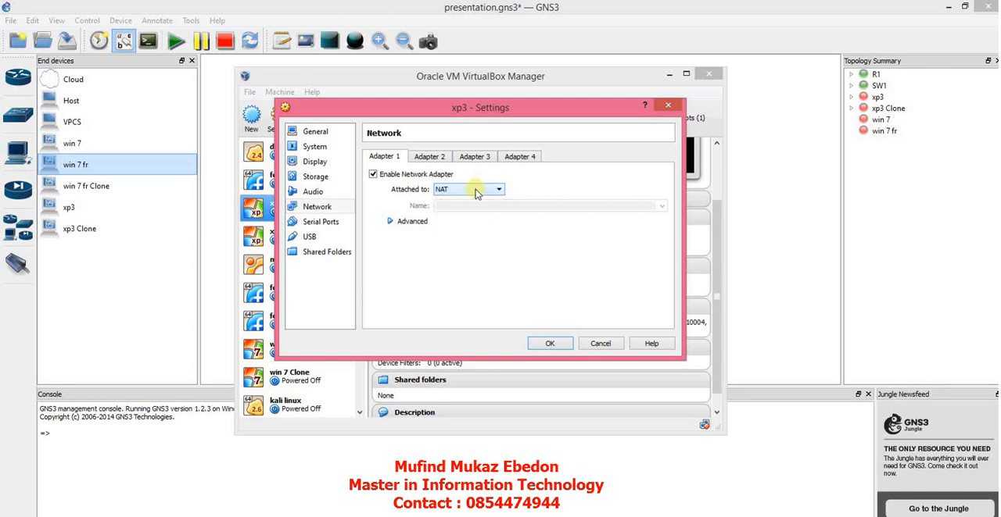
{"action": "left_click", "coordinate": [402, 225]}
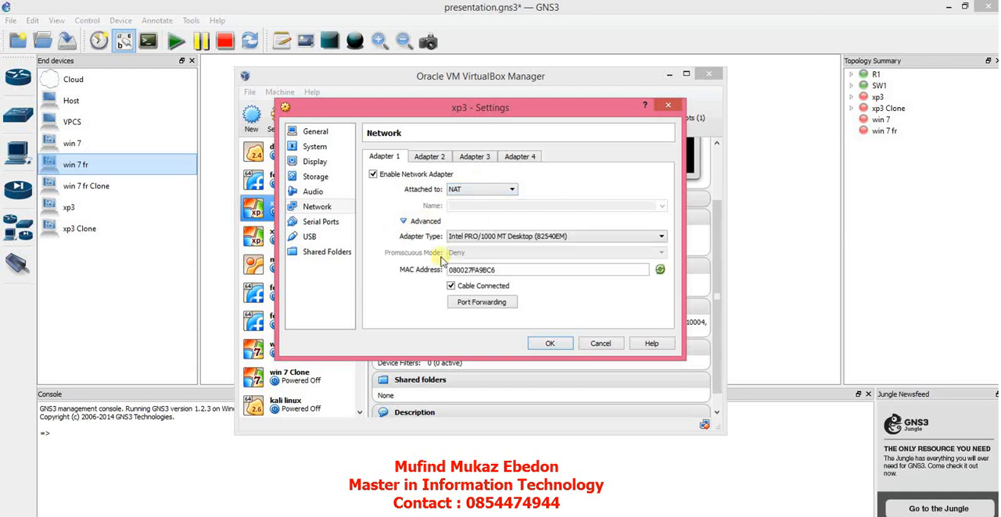
{"action": "left_click", "coordinate": [551, 344]}
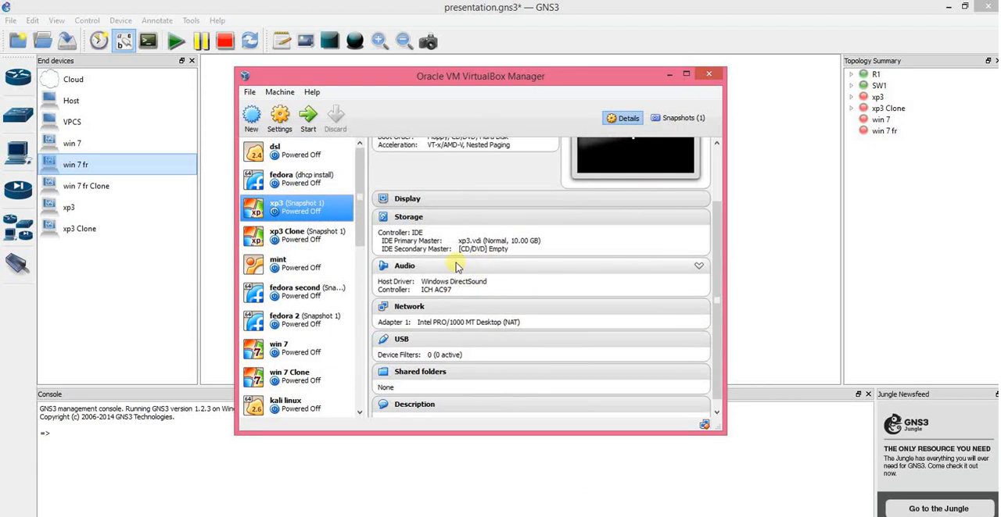
{"action": "left_click", "coordinate": [671, 75]}
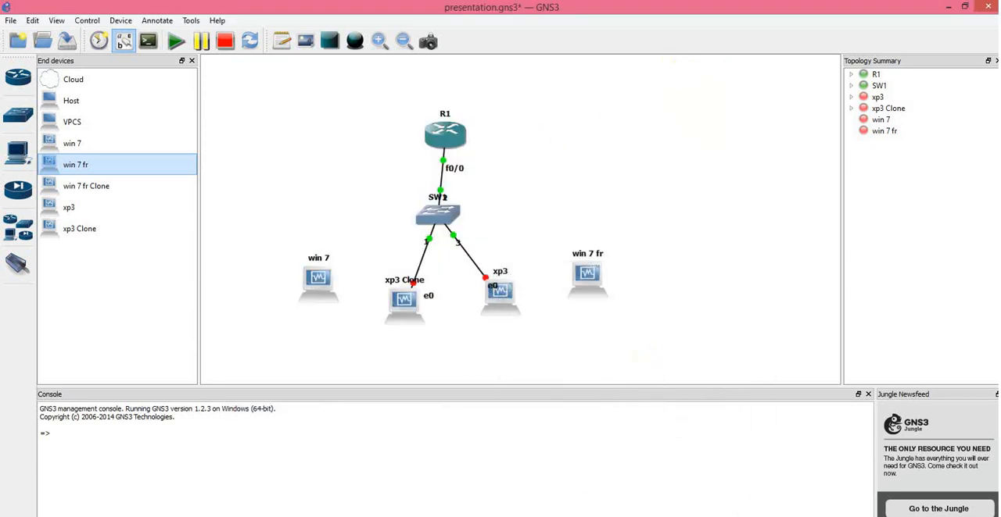
Step: Switch to Oracle VM VirtualBox Manager, attach network Adapter 1 of xp3 Clone to NAT, and minimize the manager
{"action": "left_click", "coordinate": [762, 513]}
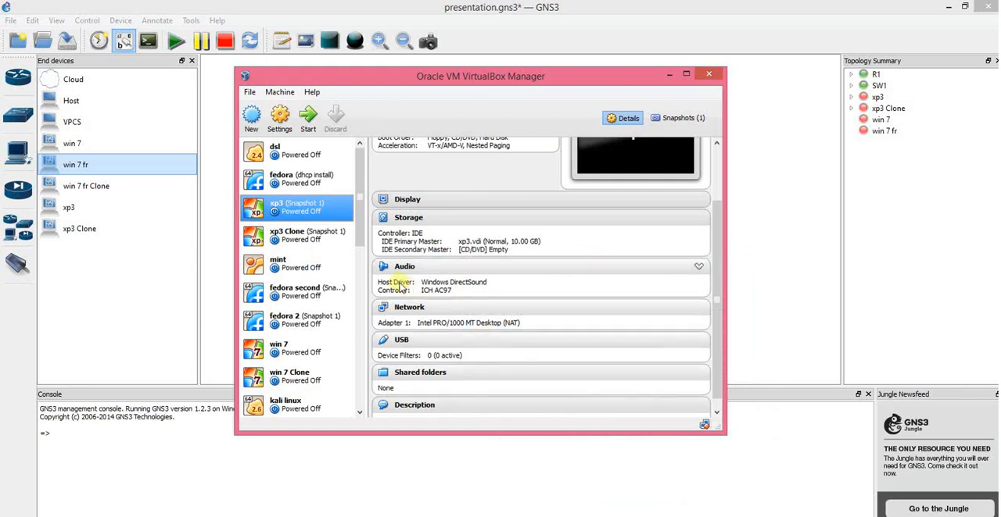
{"action": "left_click", "coordinate": [323, 235]}
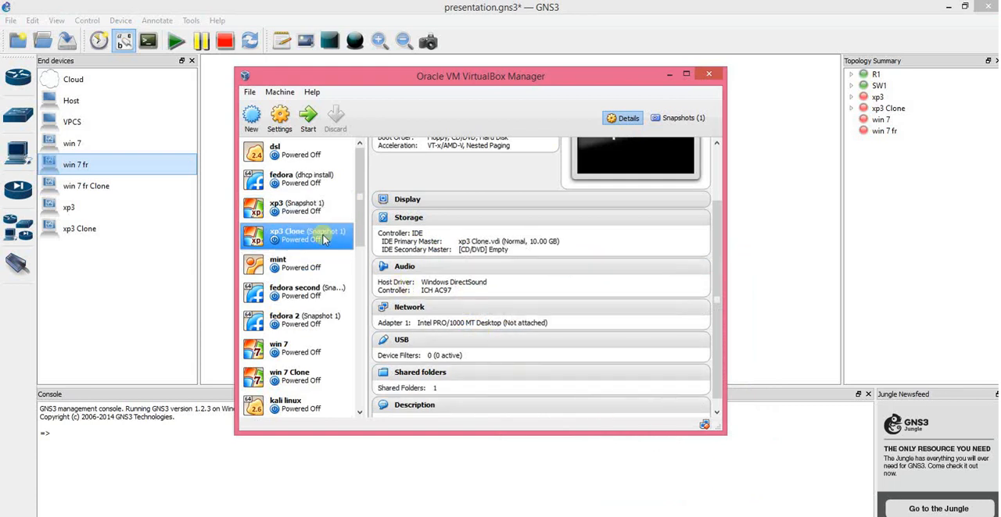
{"action": "left_click", "coordinate": [413, 308]}
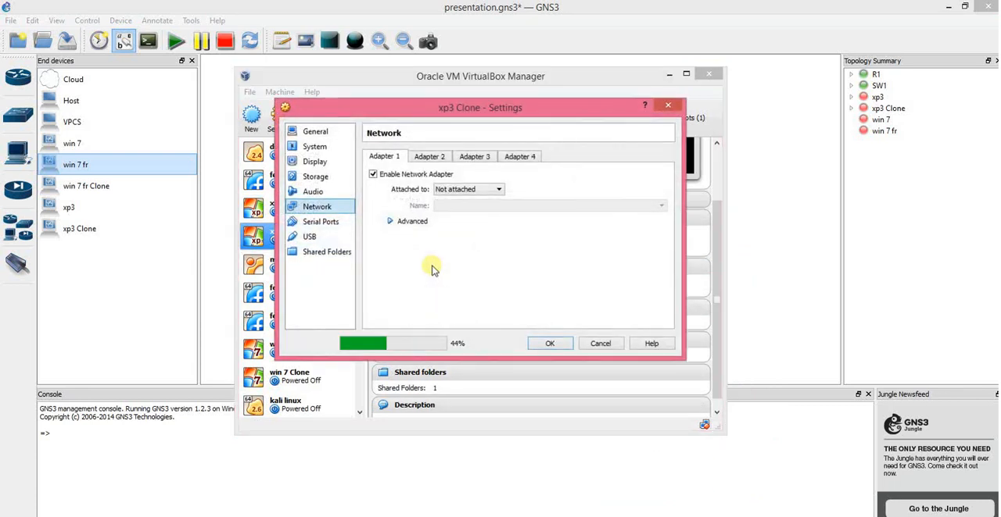
{"action": "left_click", "coordinate": [479, 194]}
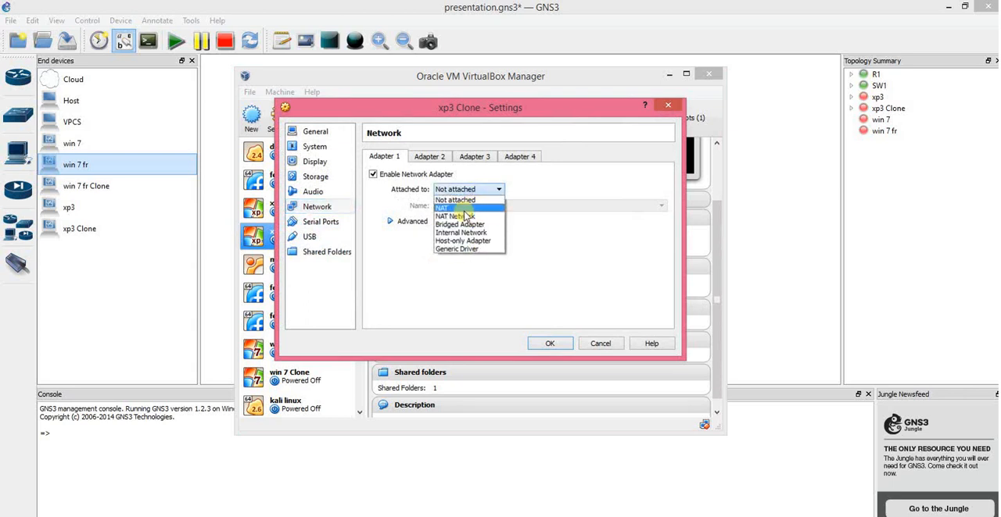
{"action": "left_click", "coordinate": [466, 208]}
{"action": "left_click", "coordinate": [408, 222]}
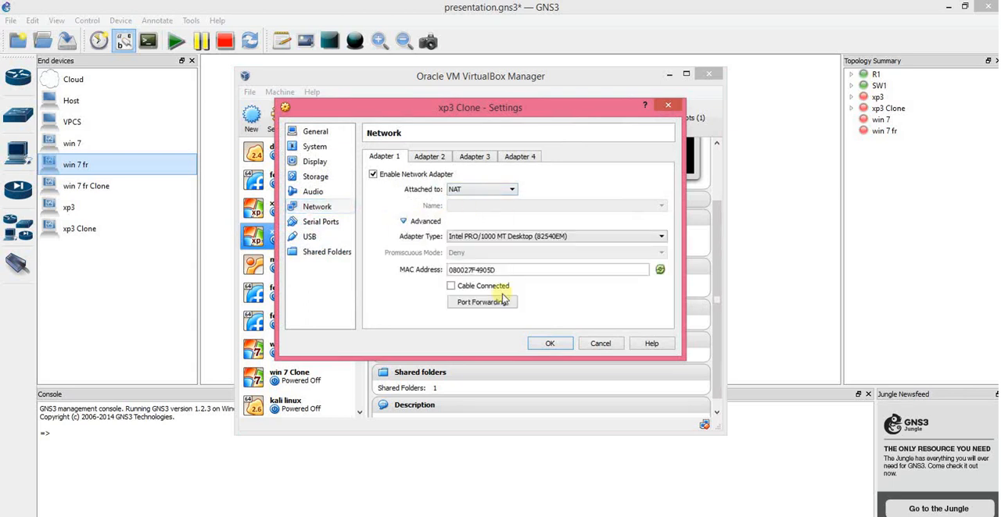
{"action": "left_click", "coordinate": [552, 344]}
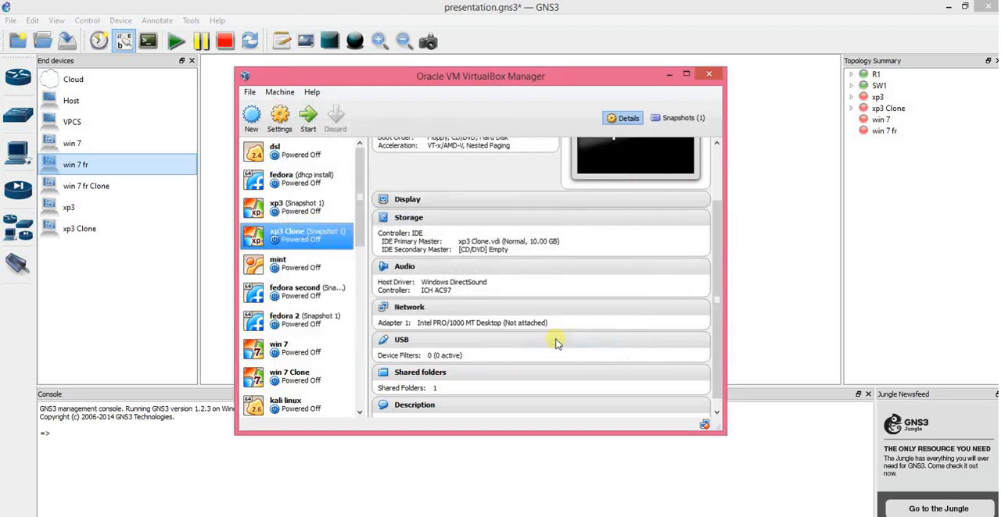
{"action": "left_click", "coordinate": [670, 77]}
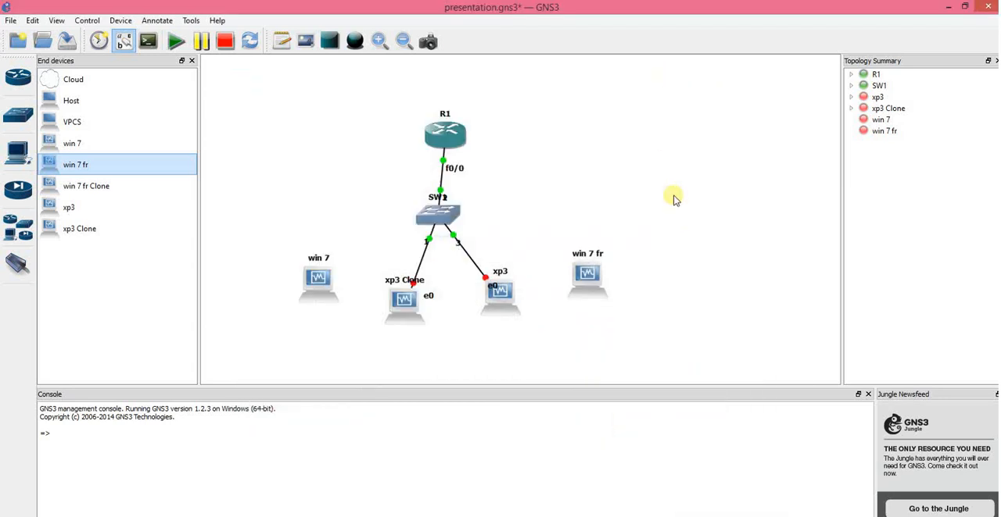
Step: Start the xp3 Clone and xp3 nodes in the GNS3 topology
{"action": "right_click", "coordinate": [404, 315]}
{"action": "left_click", "coordinate": [434, 395]}
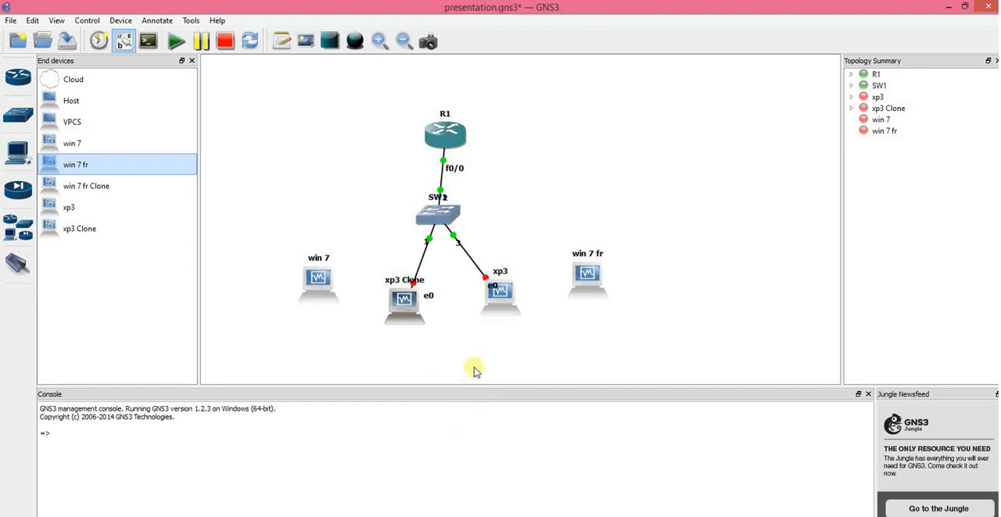
{"action": "right_click", "coordinate": [508, 305]}
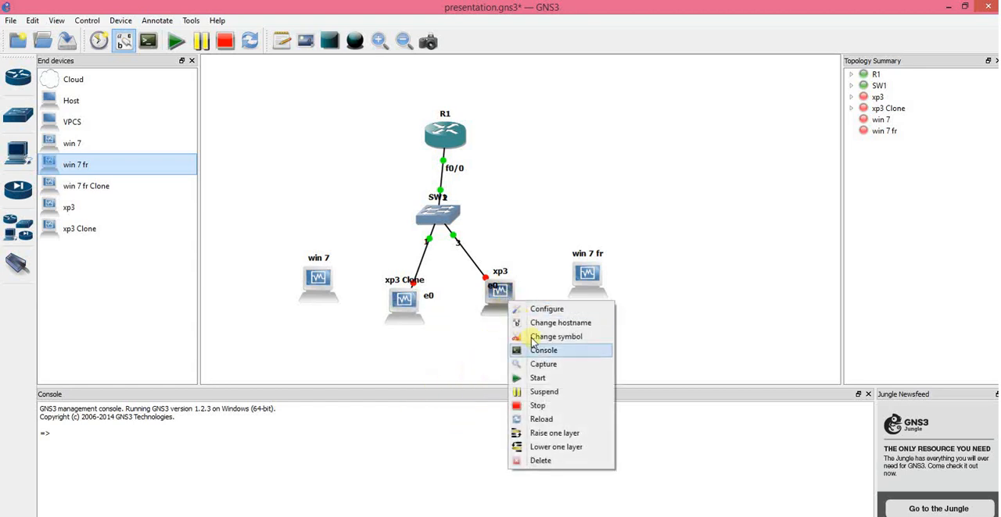
{"action": "left_click", "coordinate": [540, 380]}
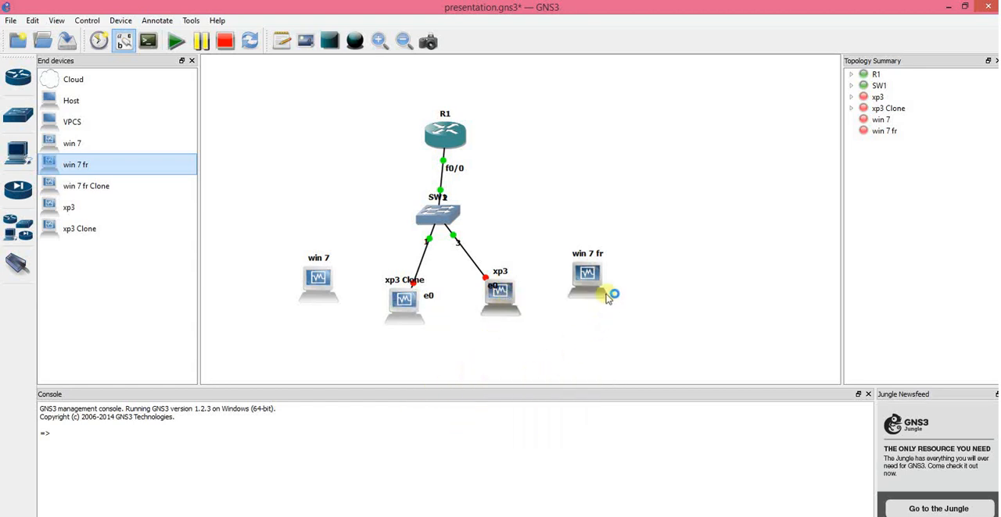
{"action": "mouse_move", "coordinate": [606, 296]}
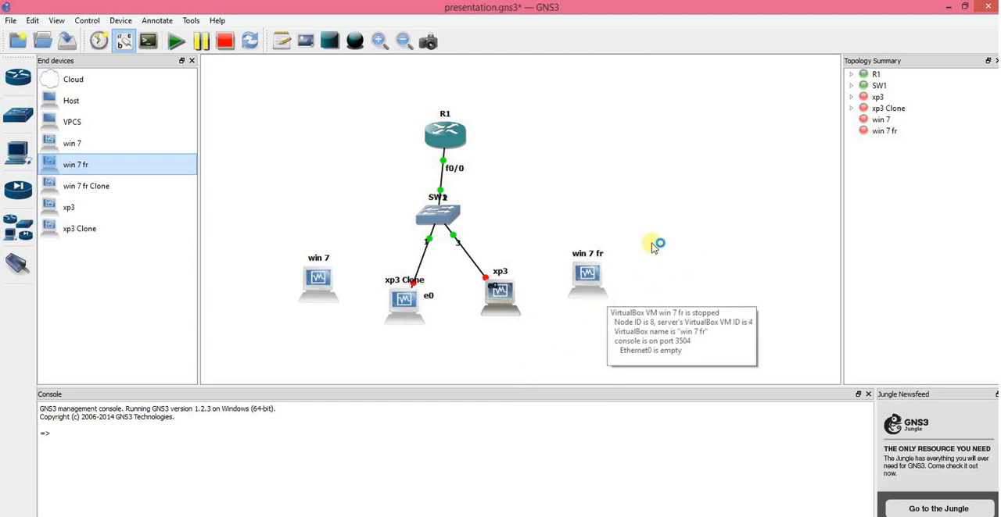
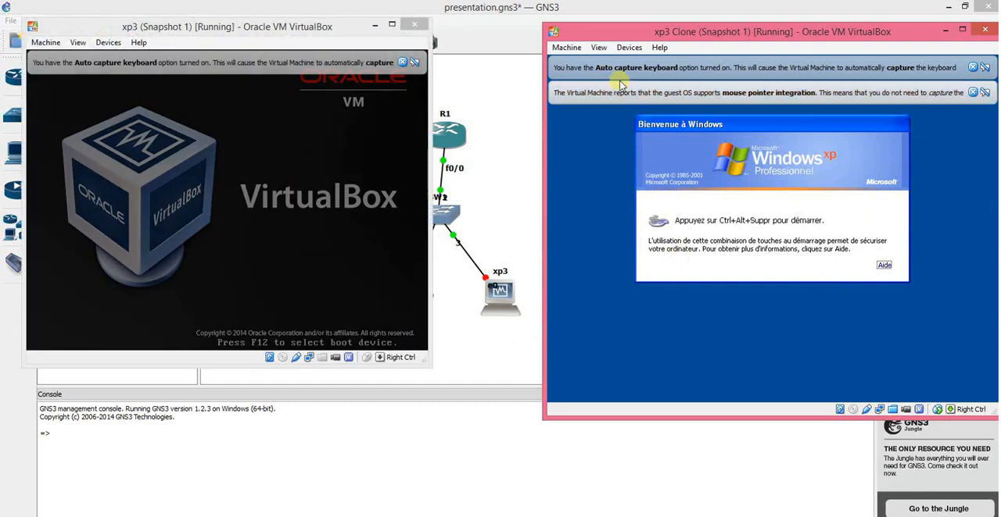
Step: Send Ctrl-Alt-Del to the xp3 Clone machine and log in to Windows XP with the account password
{"action": "left_click", "coordinate": [567, 47]}
{"action": "left_click", "coordinate": [588, 161]}
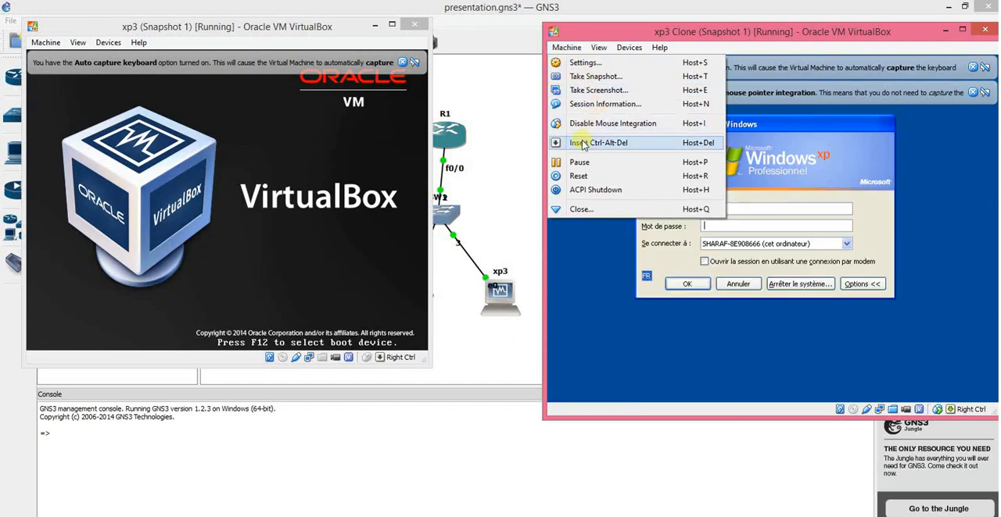
{"action": "type", "text": "••••••••"}
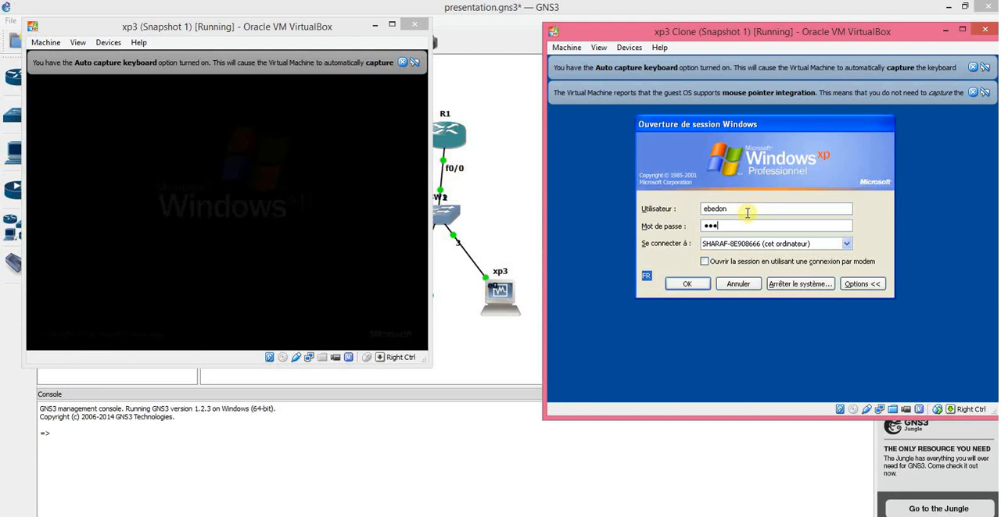
{"action": "key", "text": "Return"}
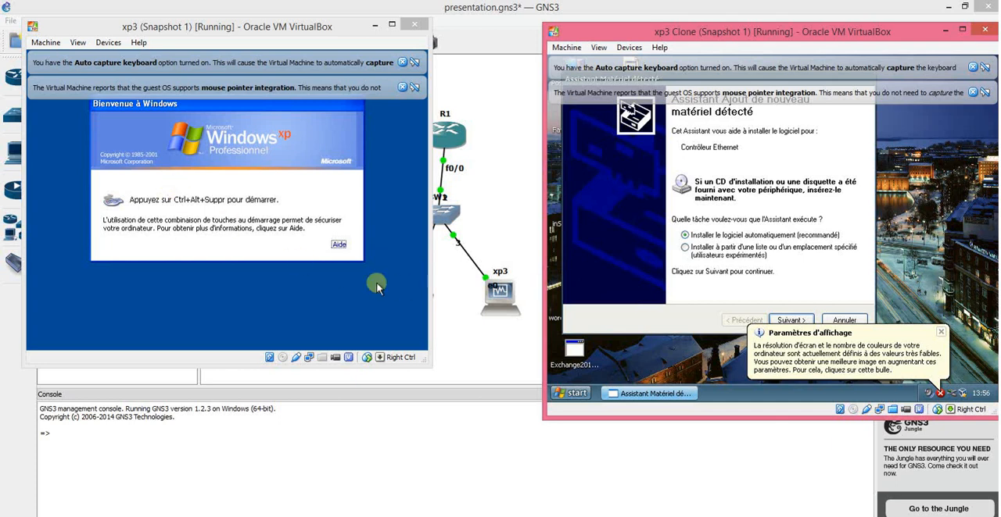
Step: Run ipconfig in a command prompt on xp3 Clone to check its IP configuration, and close the prompt
{"action": "left_click", "coordinate": [573, 394]}
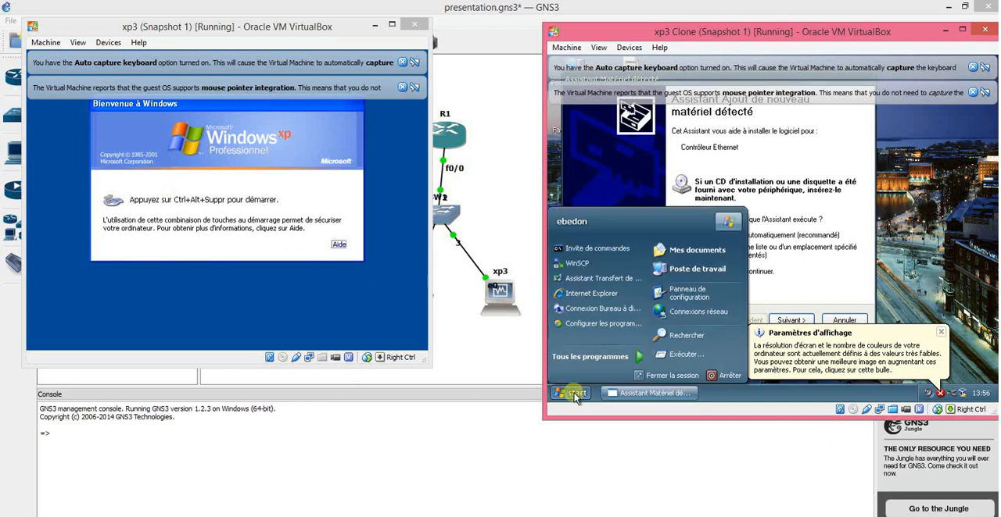
{"action": "left_click", "coordinate": [601, 250]}
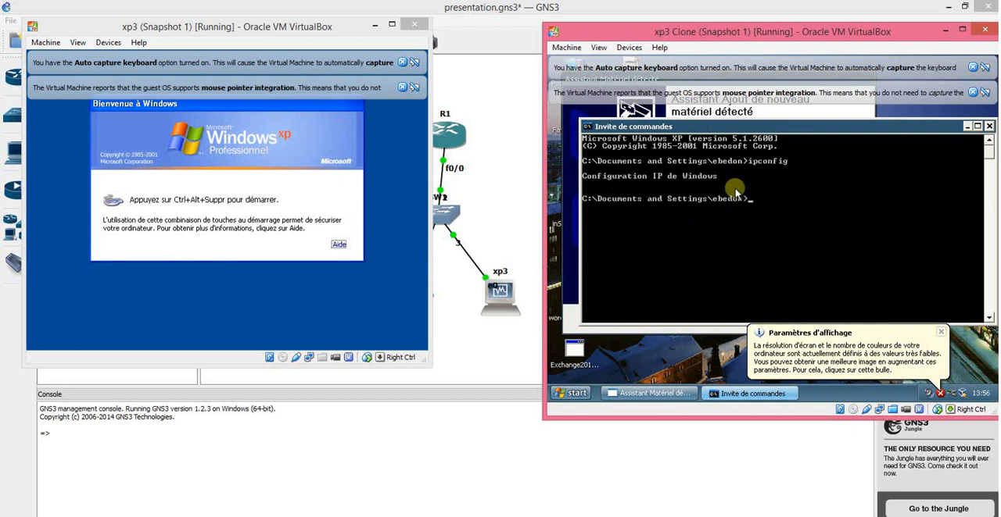
{"action": "left_click", "coordinate": [988, 128]}
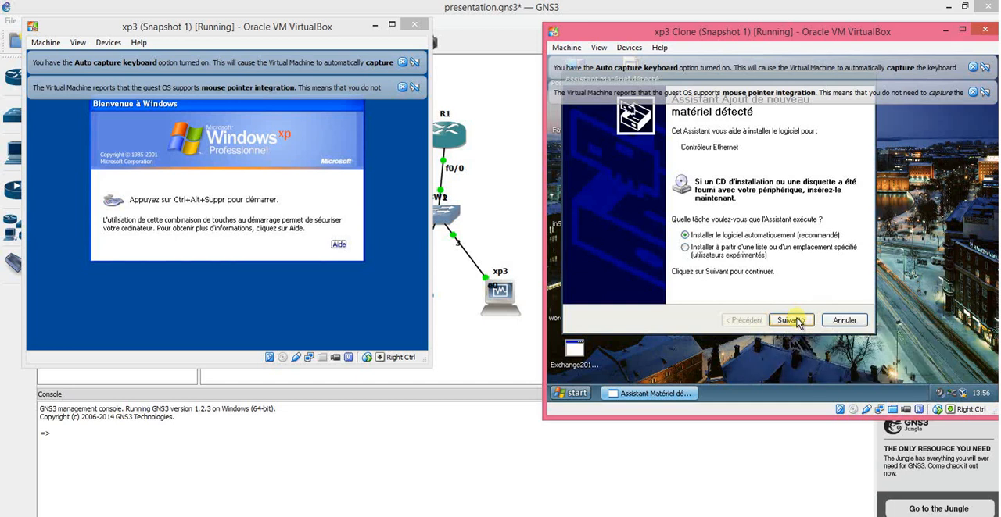
Step: Try to install the Ethernet controller software automatically on xp3 Clone, finish the hardware wizard, and dismiss the VirtualBox notifications
{"action": "left_click", "coordinate": [790, 321]}
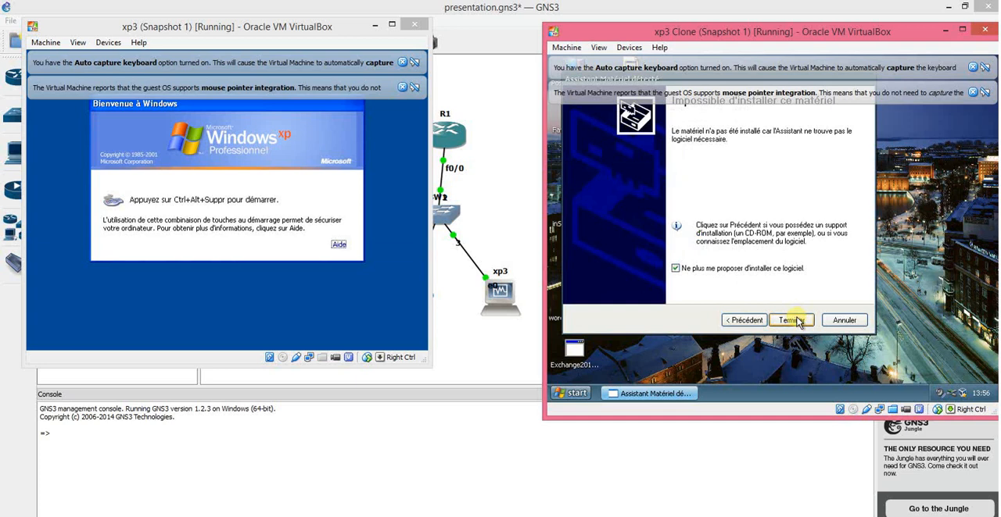
{"action": "left_click", "coordinate": [792, 320]}
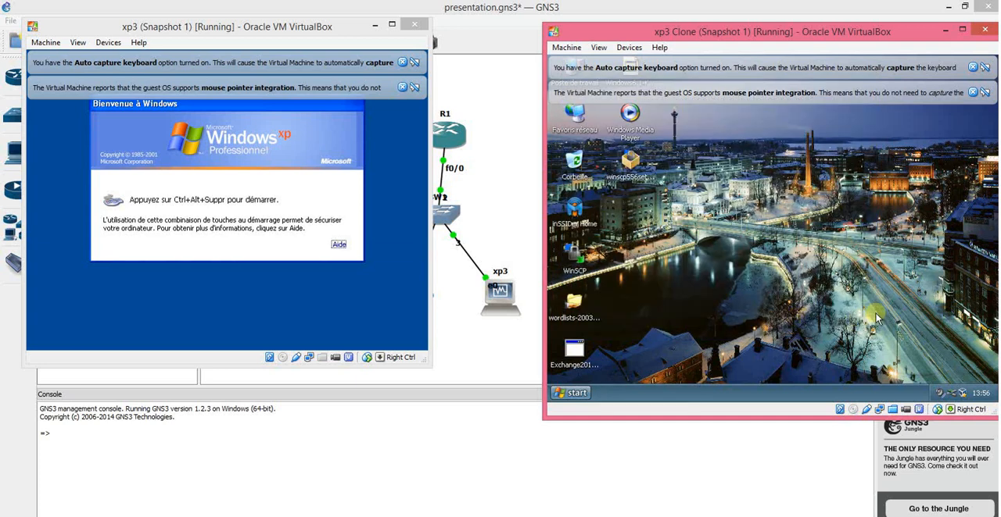
{"action": "left_click", "coordinate": [973, 93]}
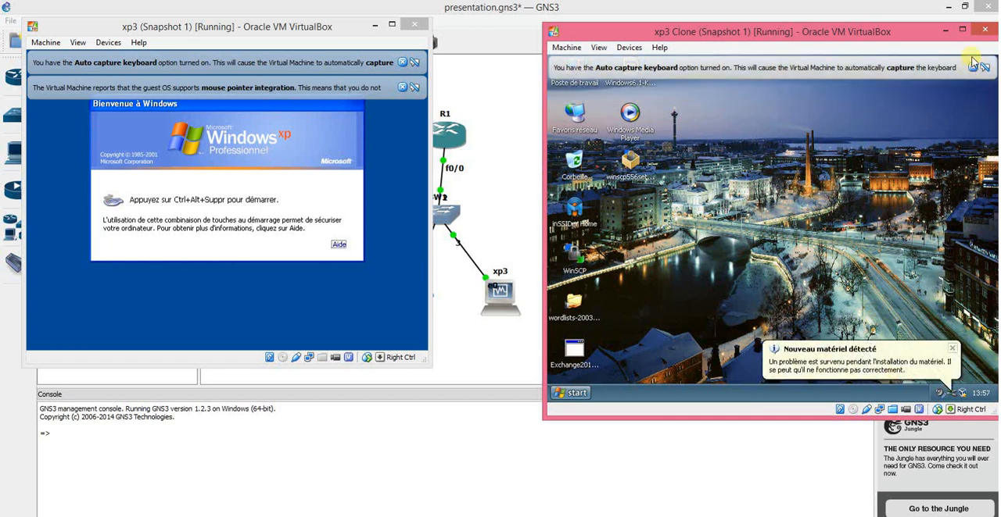
{"action": "left_click", "coordinate": [973, 68]}
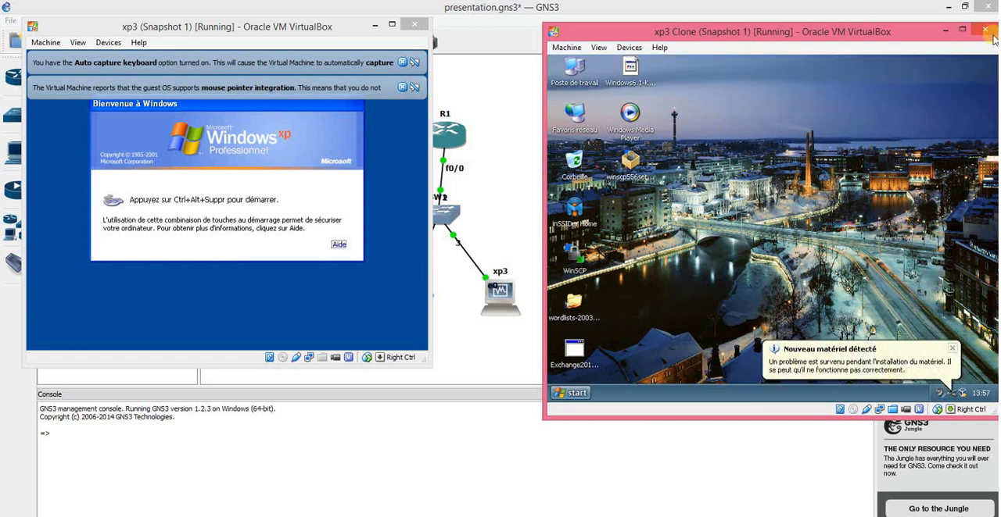
Step: Close the xp3 Clone and xp3 virtual machines by powering them off
{"action": "left_click", "coordinate": [986, 31]}
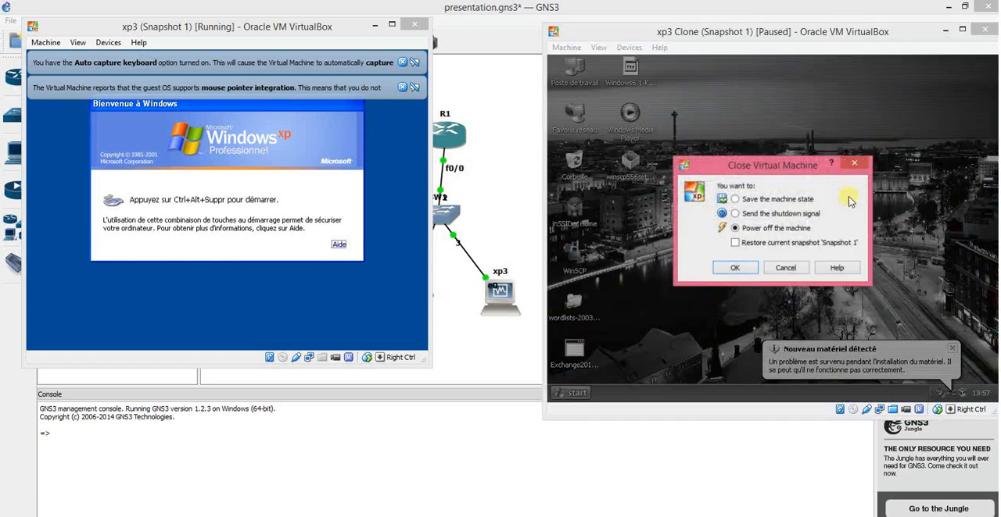
{"action": "left_click", "coordinate": [742, 269]}
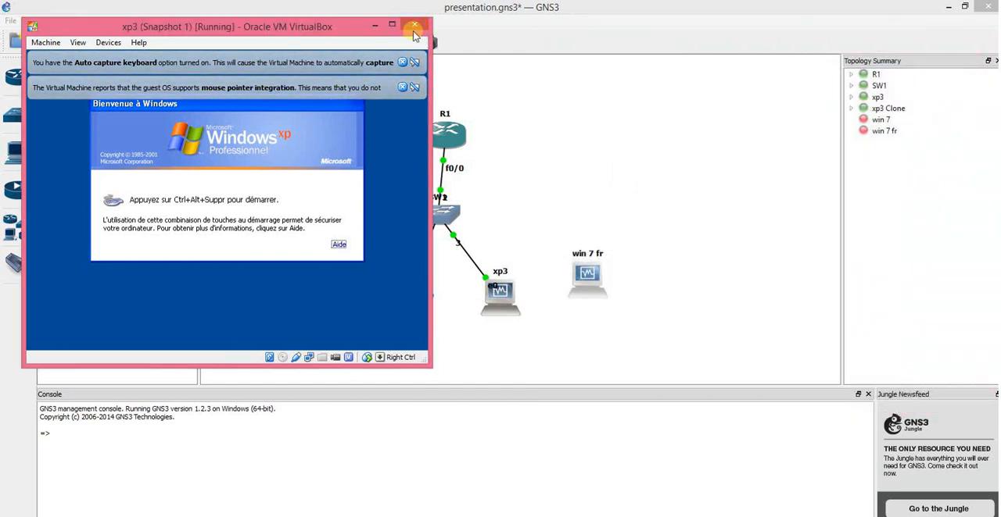
{"action": "left_click", "coordinate": [415, 25]}
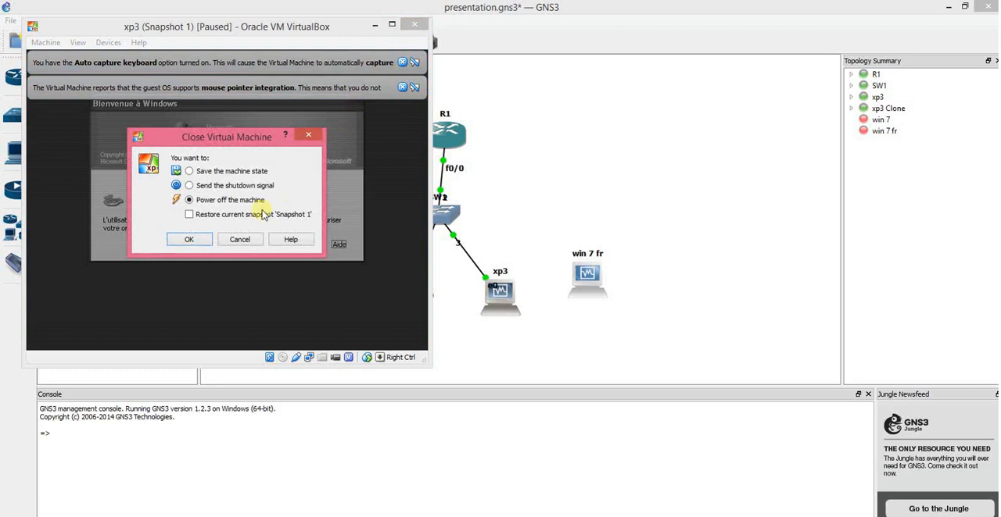
{"action": "left_click", "coordinate": [190, 240]}
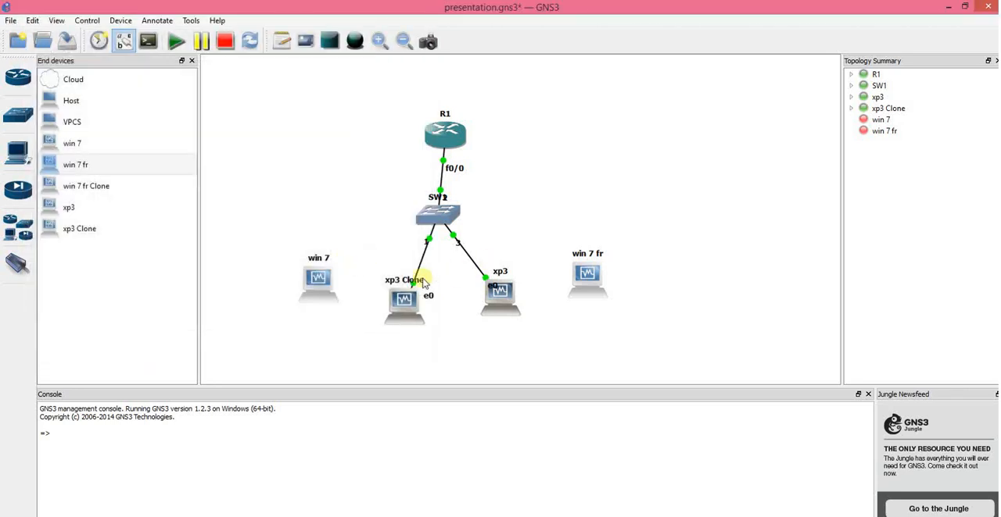
Step: Stop the xp3 Clone and xp3 nodes in the GNS3 topology
{"action": "right_click", "coordinate": [415, 304]}
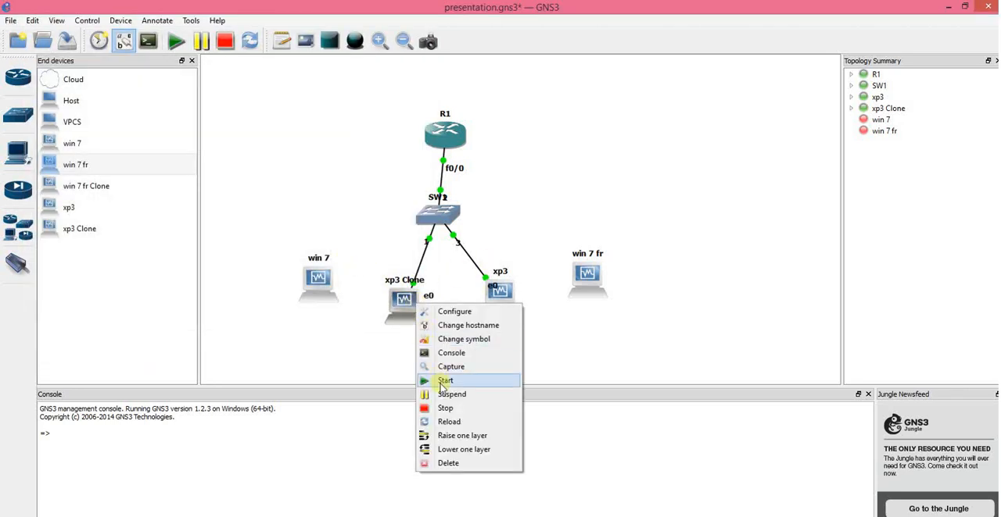
{"action": "left_click", "coordinate": [443, 408]}
{"action": "right_click", "coordinate": [502, 304]}
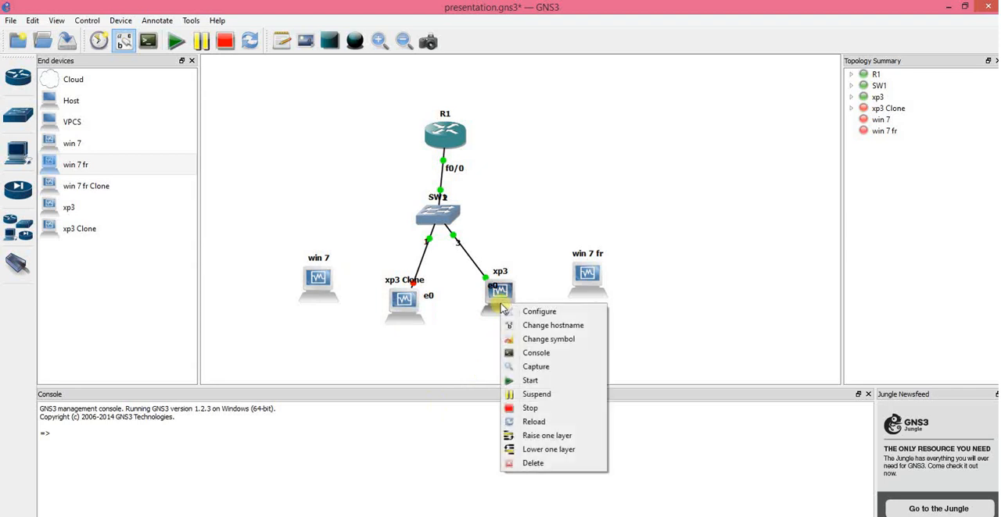
{"action": "left_click", "coordinate": [518, 408]}
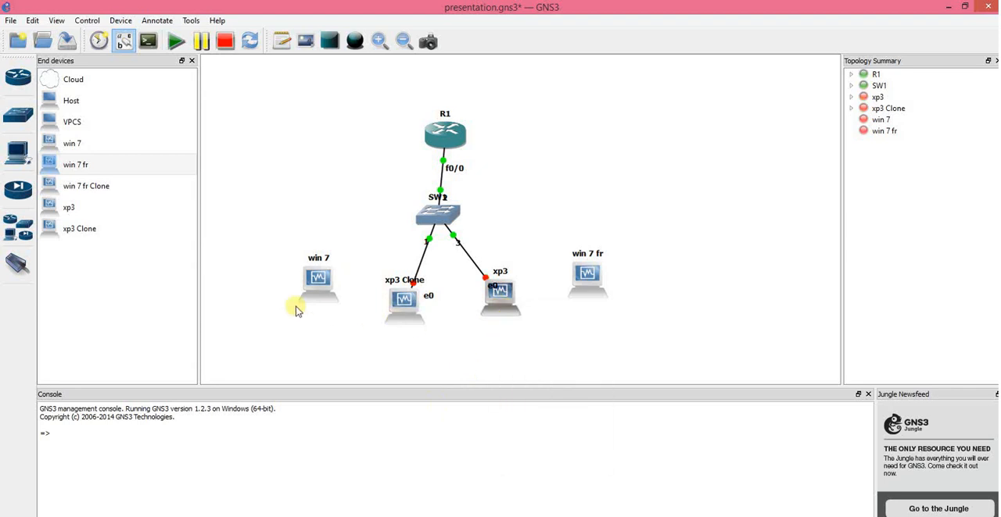
Step: Link Ethernet0 of the win 7 node to port 4 of switch SW1
{"action": "left_click", "coordinate": [18, 264]}
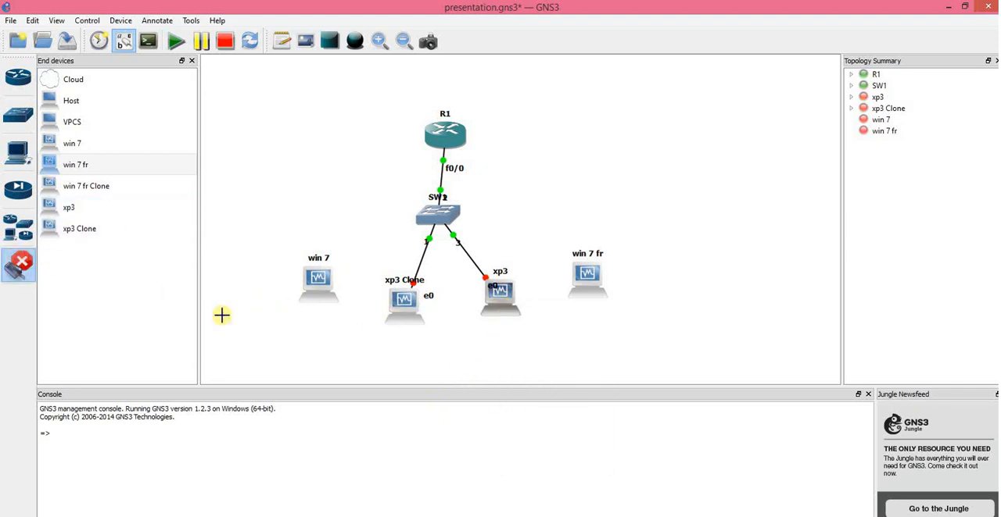
{"action": "left_click", "coordinate": [321, 288]}
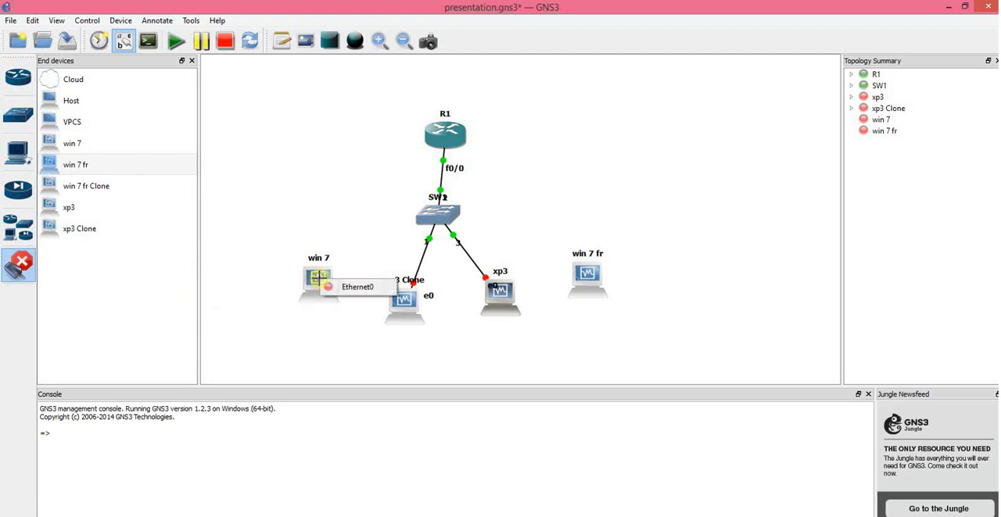
{"action": "left_click", "coordinate": [361, 288]}
{"action": "left_click", "coordinate": [423, 222]}
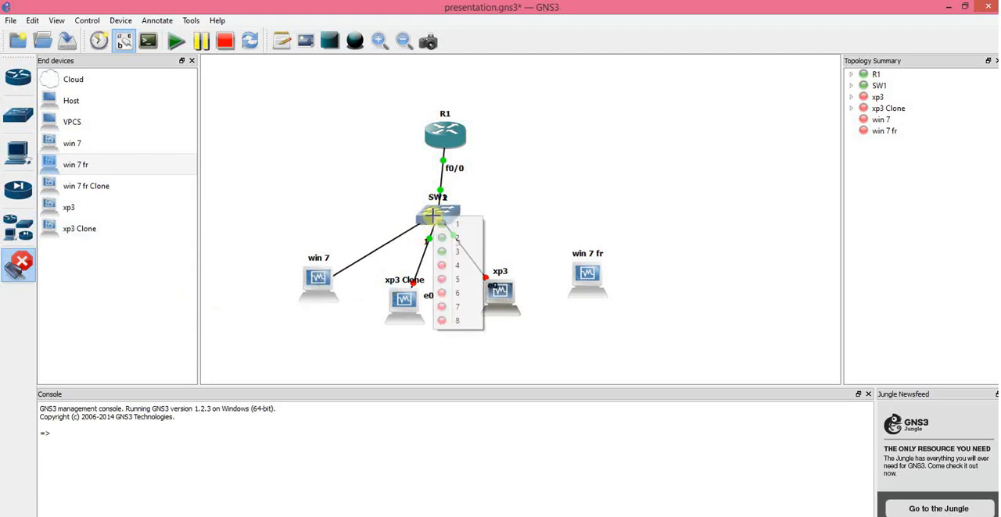
{"action": "left_click", "coordinate": [461, 268]}
Step: Link Ethernet0 of the win 7 fr node to port 5 of switch SW1 and leave link mode
{"action": "left_click", "coordinate": [588, 277]}
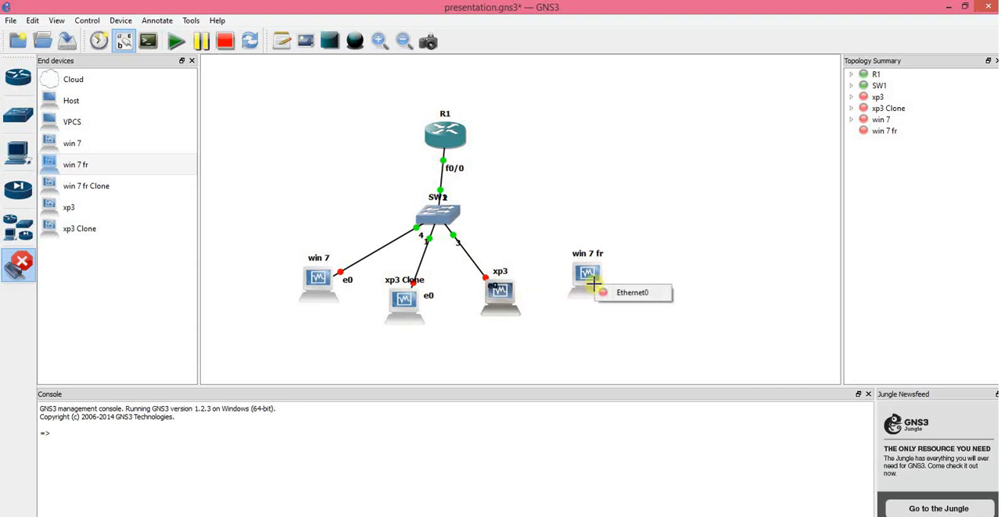
{"action": "left_click", "coordinate": [630, 296]}
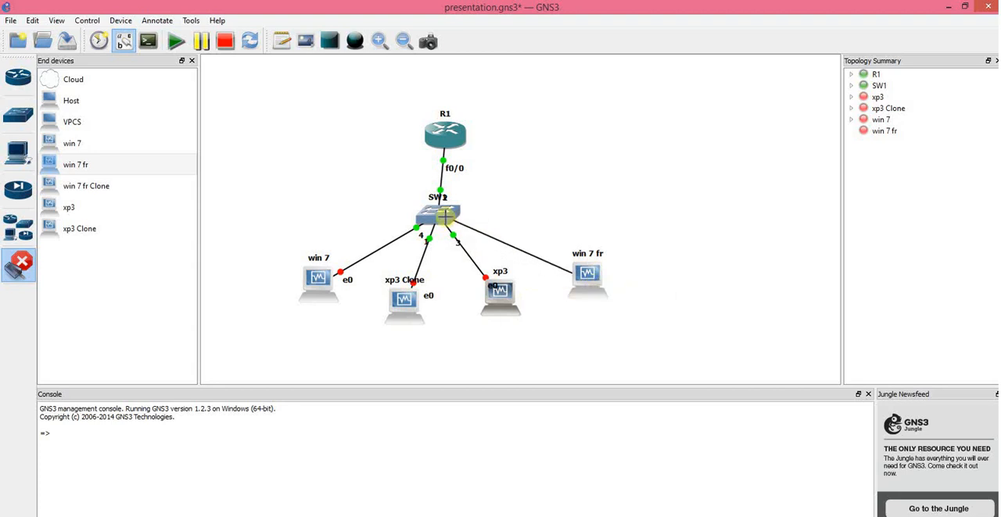
{"action": "left_click", "coordinate": [446, 218]}
{"action": "left_click", "coordinate": [472, 280]}
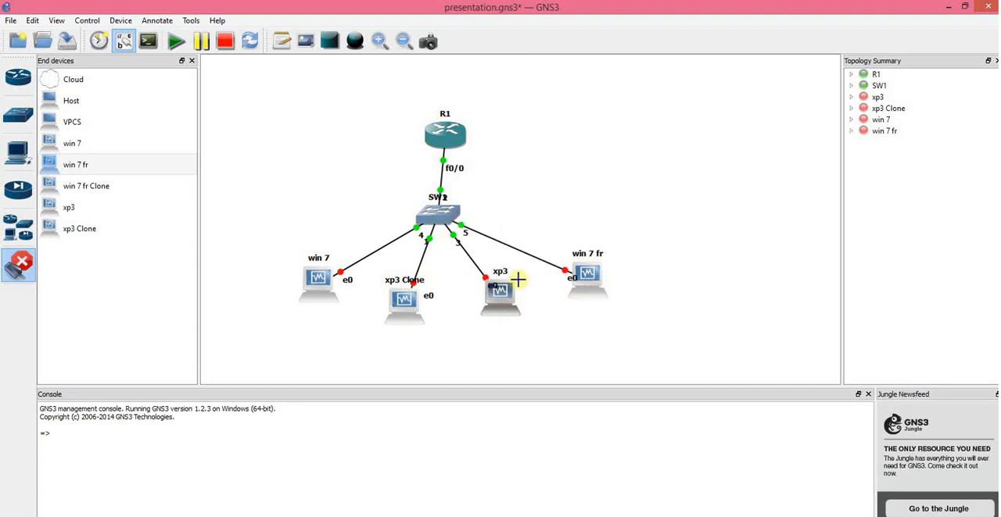
{"action": "right_click", "coordinate": [676, 345]}
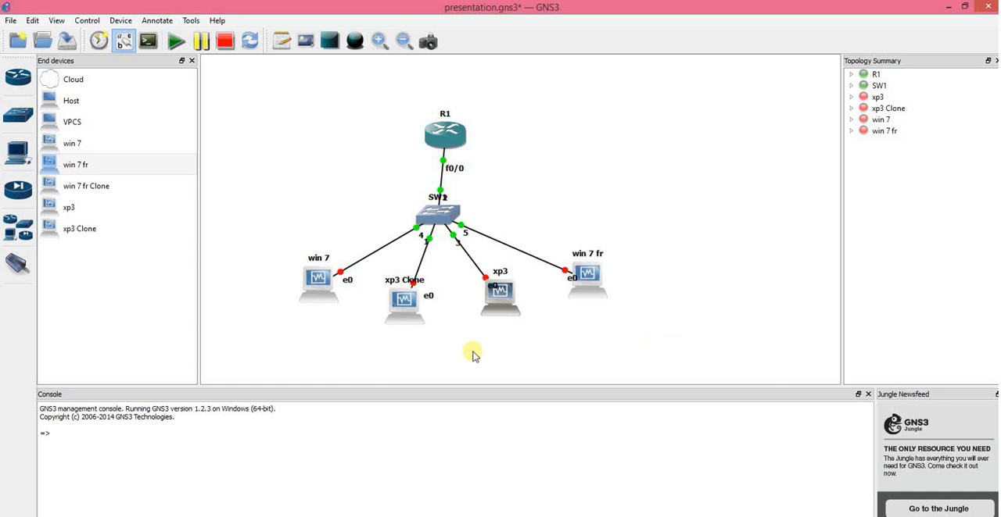
Step: Start the win 7 and win 7 fr nodes, and choose Start Windows Normally on the win 7 machine
{"action": "right_click", "coordinate": [321, 296]}
{"action": "left_click", "coordinate": [351, 371]}
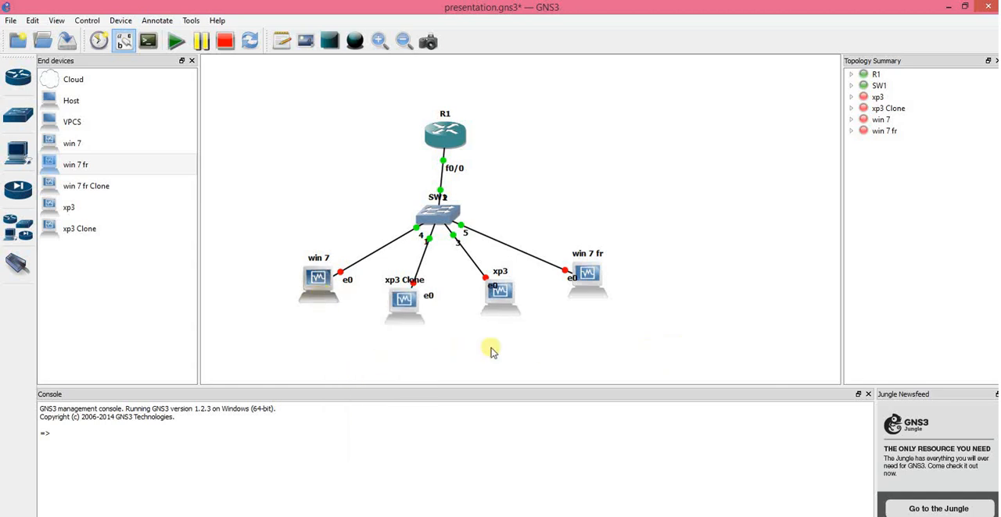
{"action": "right_click", "coordinate": [592, 279]}
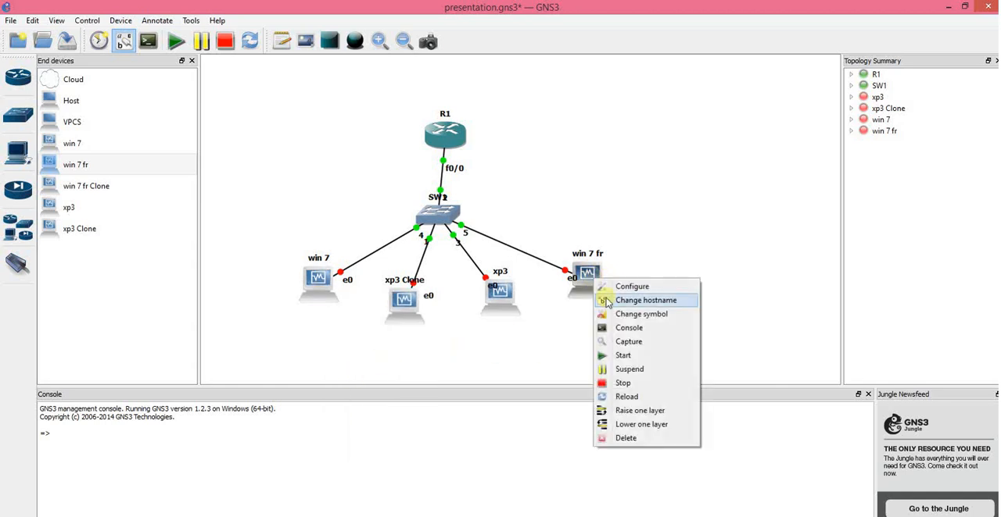
{"action": "left_click", "coordinate": [619, 356]}
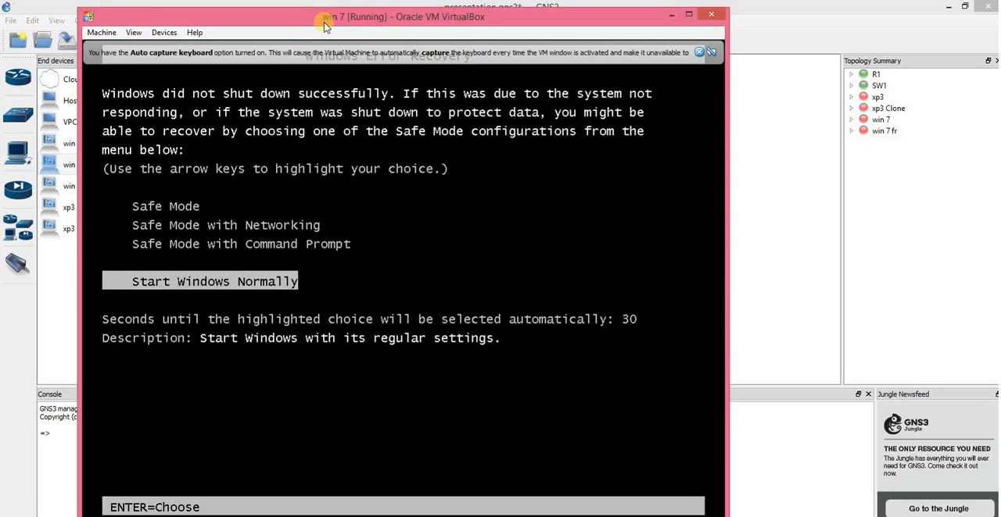
{"action": "key", "text": "Return"}
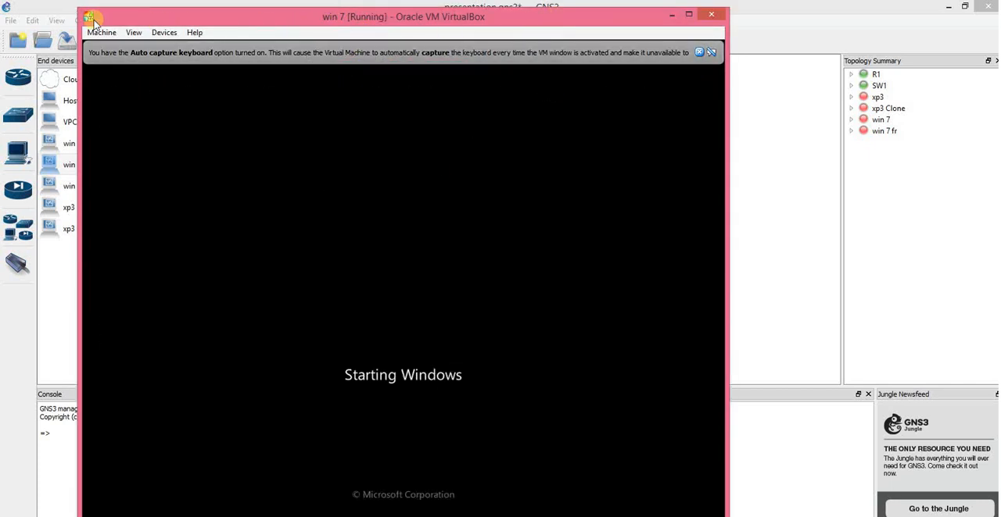
Step: Resize and arrange the win 7 fr and win 7 machine windows side by side, and dismiss the notifications on win 7
{"action": "left_click_drag", "start_coordinate": [78, 8], "coordinate": [354, 94]}
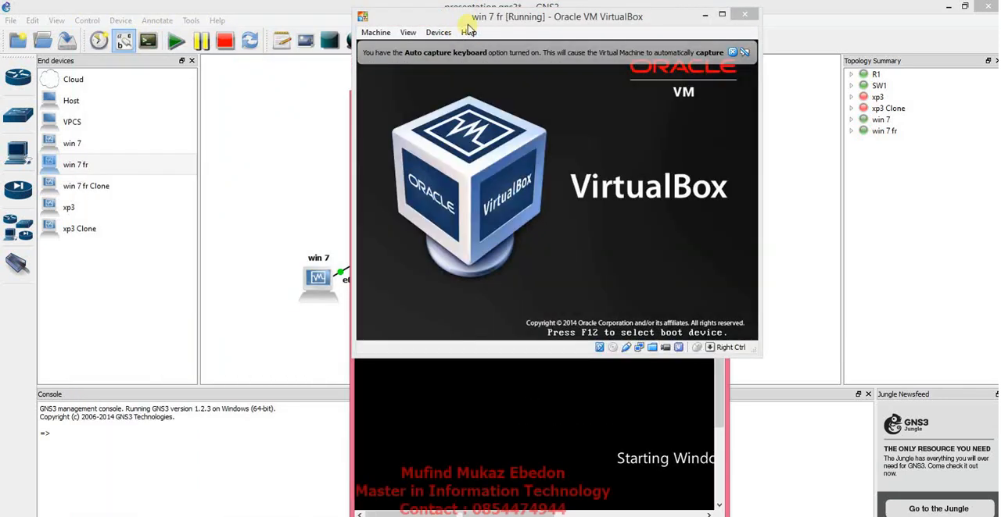
{"action": "left_click", "coordinate": [471, 22]}
{"action": "left_click_drag", "start_coordinate": [470, 23], "coordinate": [125, 34]}
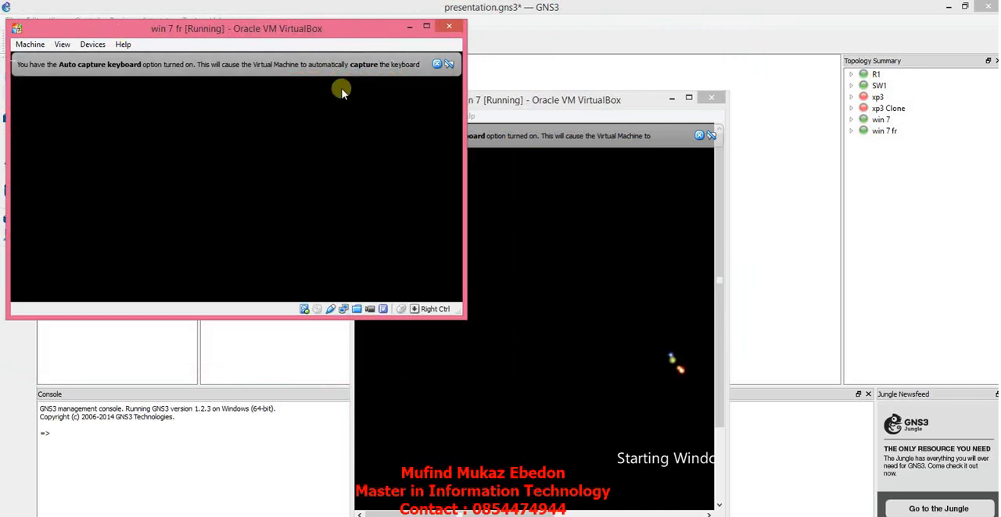
{"action": "left_click_drag", "start_coordinate": [515, 101], "coordinate": [795, 32]}
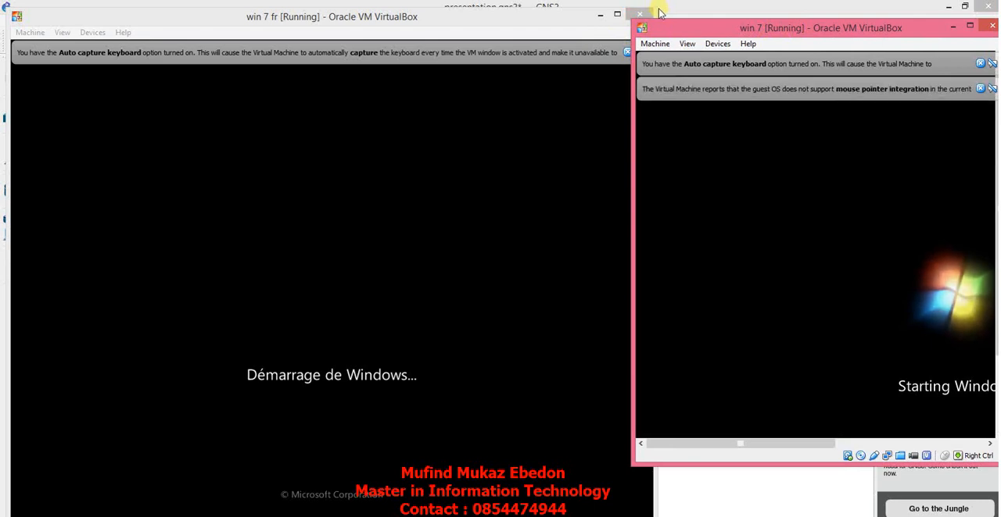
{"action": "left_click_drag", "start_coordinate": [659, 8], "coordinate": [430, 103]}
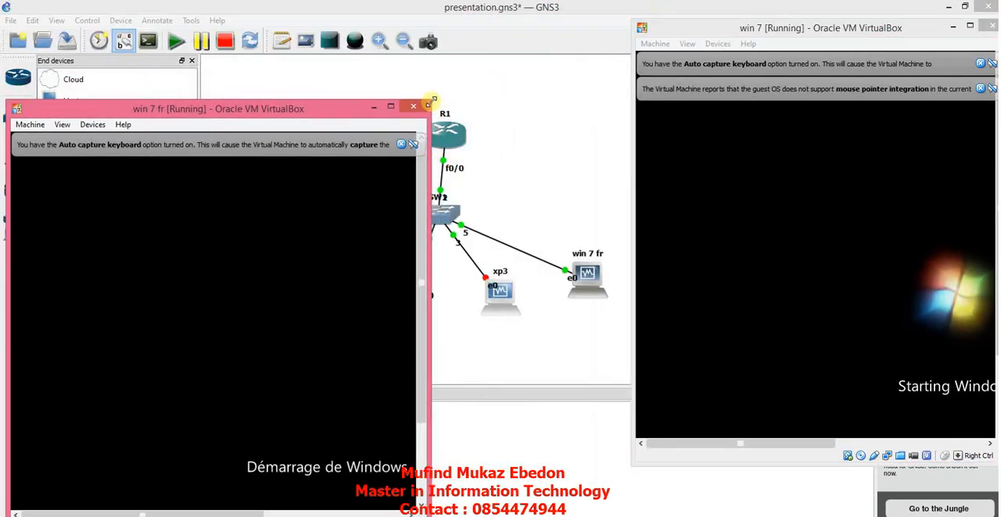
{"action": "left_click_drag", "start_coordinate": [310, 114], "coordinate": [322, 26]}
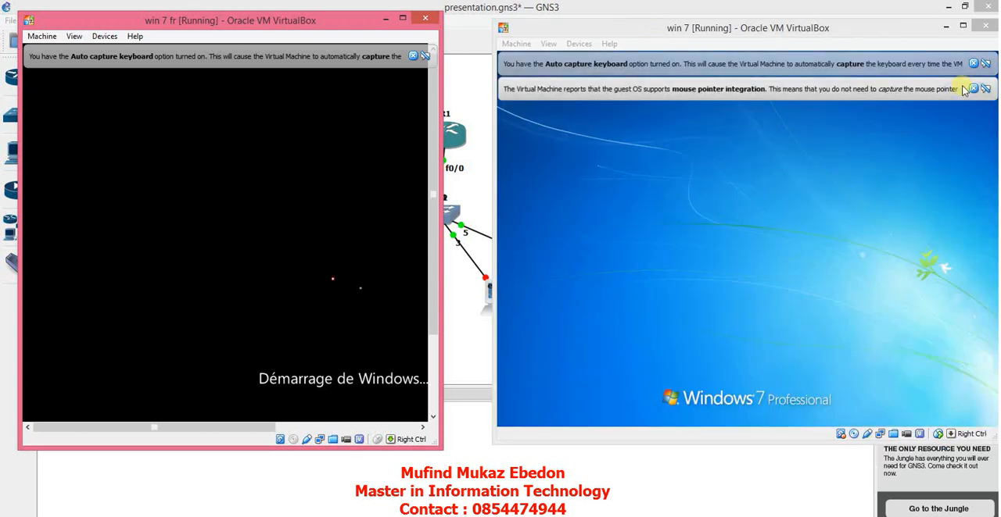
{"action": "left_click", "coordinate": [973, 89]}
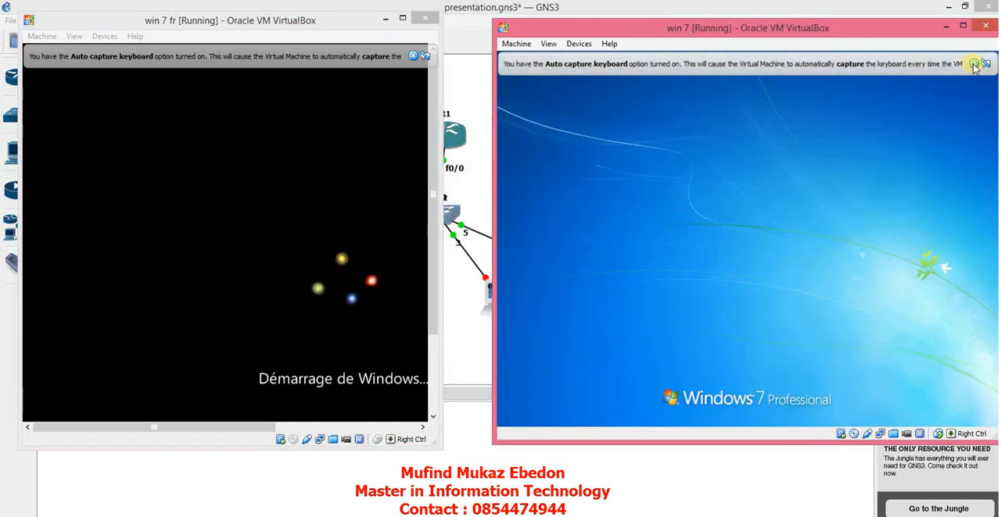
{"action": "left_click", "coordinate": [973, 65]}
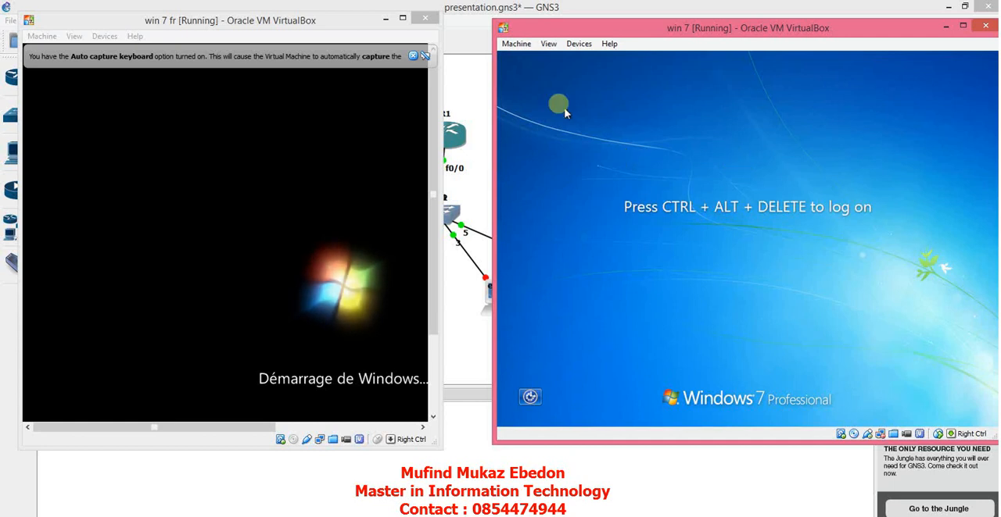
Step: Send Ctrl-Alt-Del to the win 7 machine and log on with the account password
{"action": "left_click", "coordinate": [532, 45]}
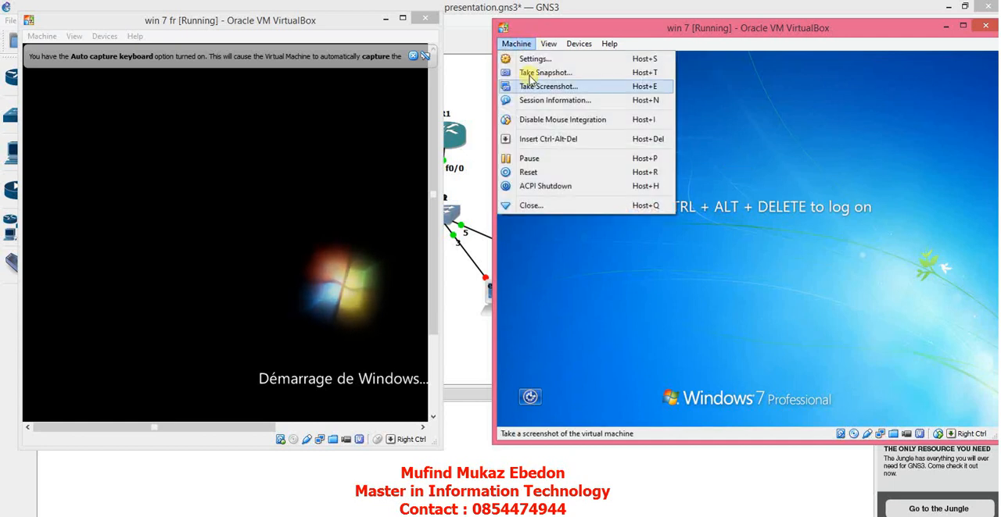
{"action": "left_click", "coordinate": [524, 137]}
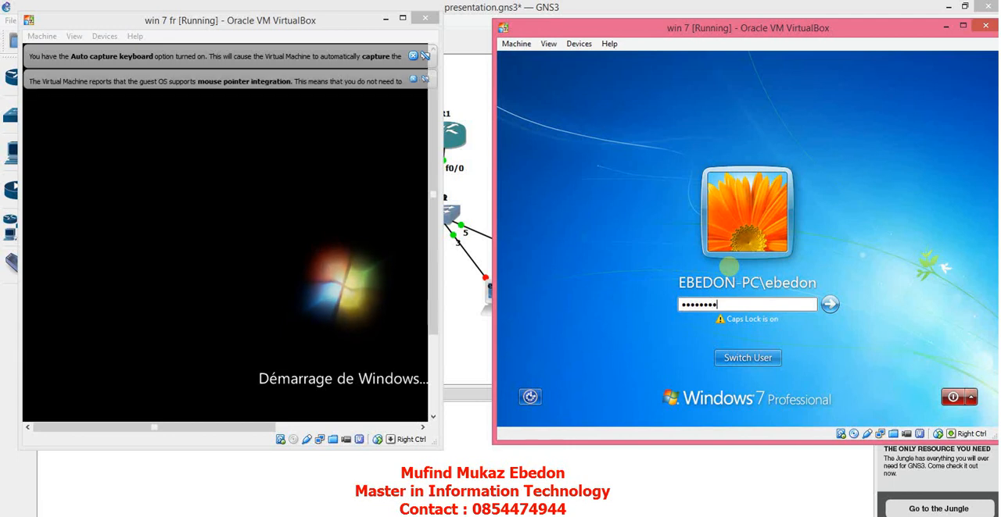
{"action": "key", "text": "Return"}
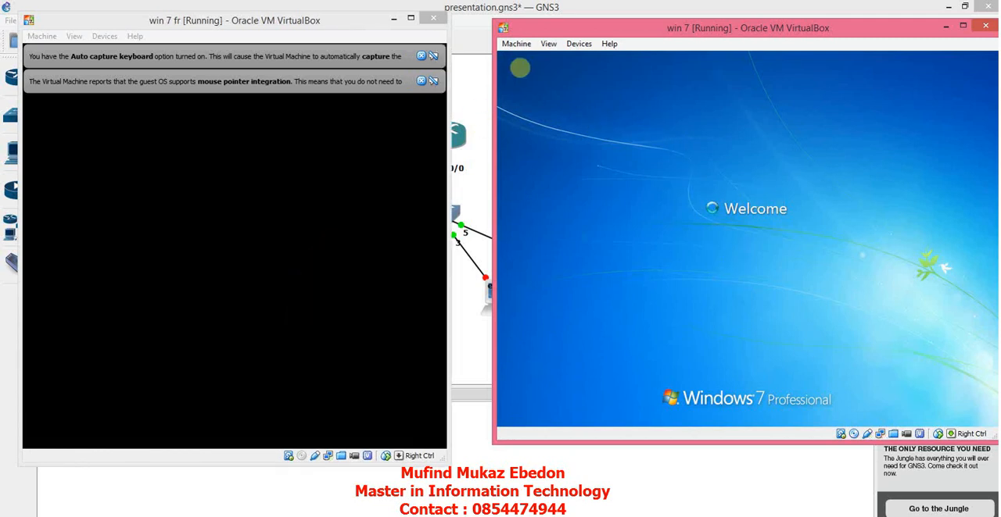
Step: Dismiss the mouse pointer integration and auto capture keyboard notifications on the win 7 fr machine
{"action": "left_click", "coordinate": [422, 81]}
{"action": "left_click", "coordinate": [422, 81]}
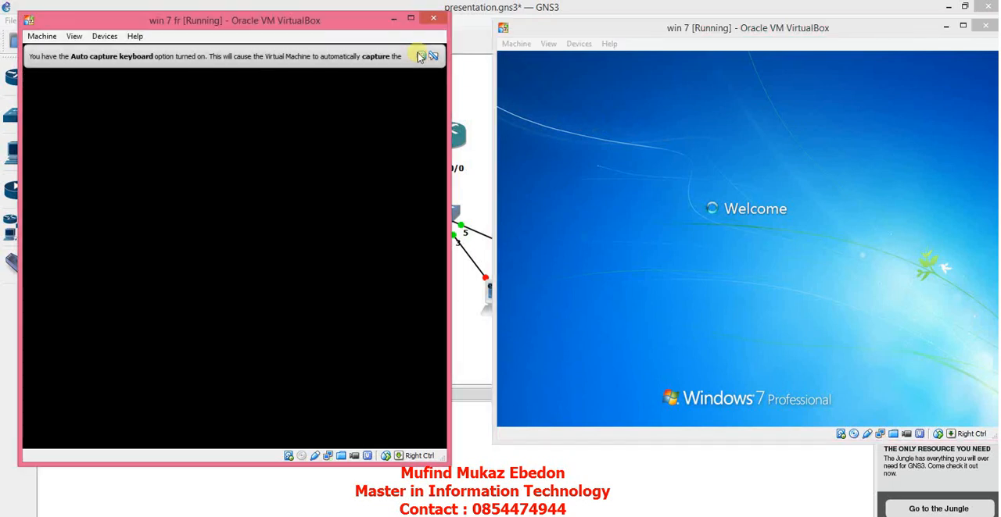
{"action": "left_click", "coordinate": [422, 58]}
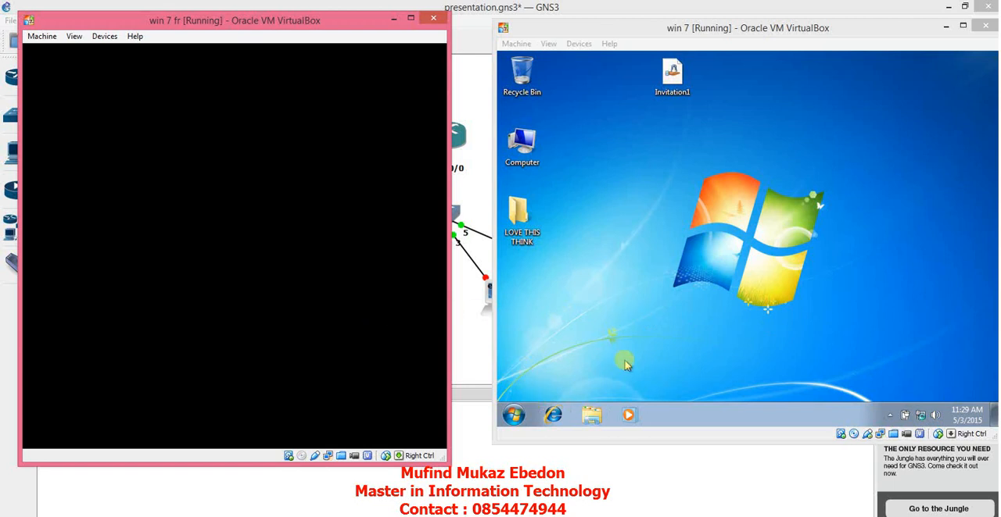
{"action": "left_click", "coordinate": [529, 147]}
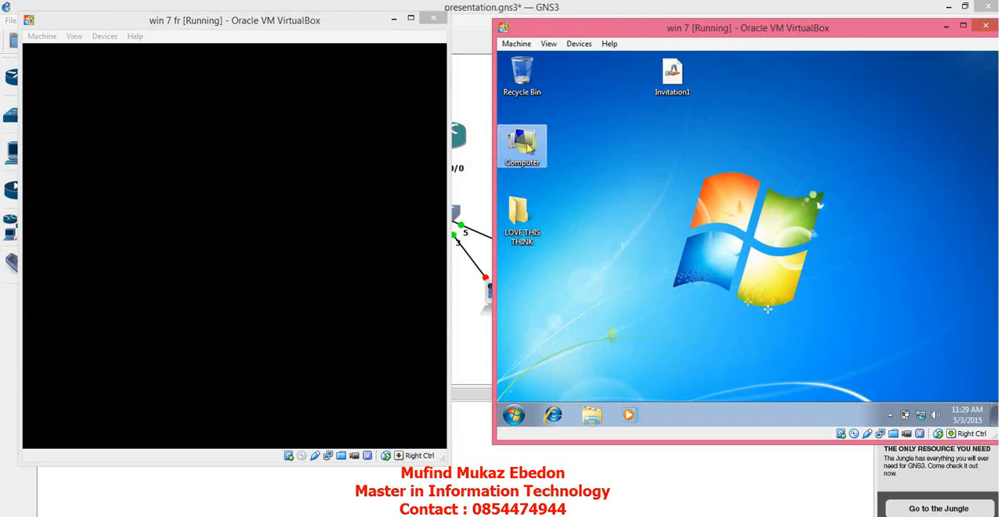
{"action": "right_click", "coordinate": [529, 147]}
{"action": "left_click", "coordinate": [517, 183]}
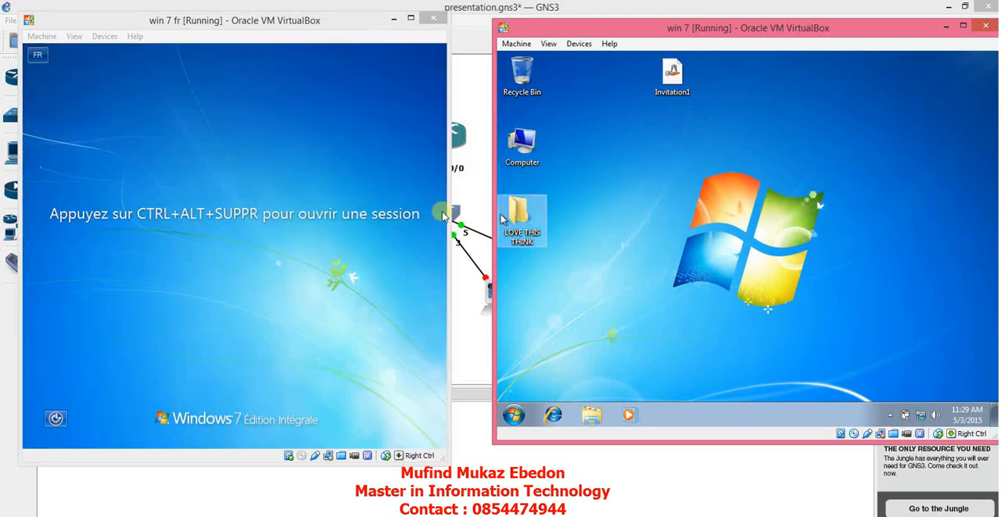
Step: Send Ctrl-Alt-Del to the win 7 fr machine and try to log on with the account password
{"action": "left_click", "coordinate": [47, 37]}
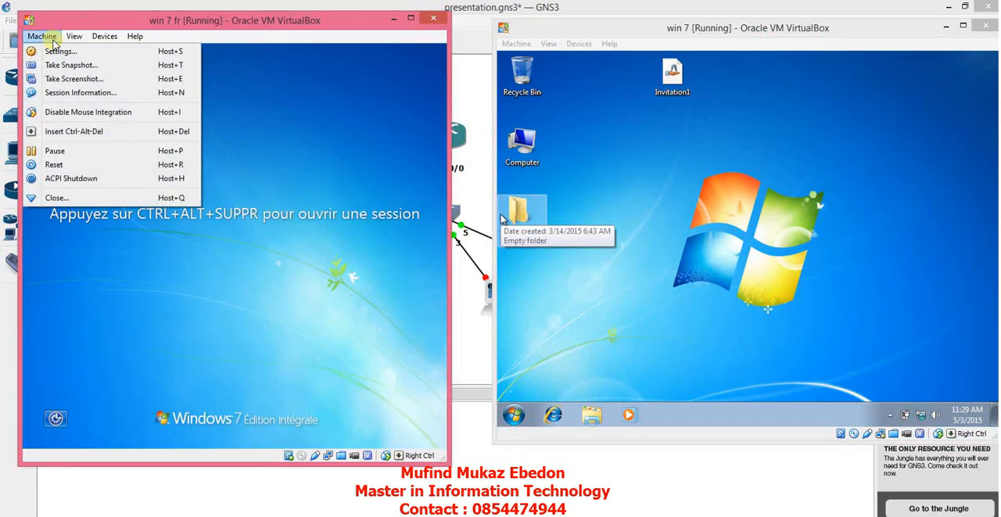
{"action": "left_click", "coordinate": [74, 132]}
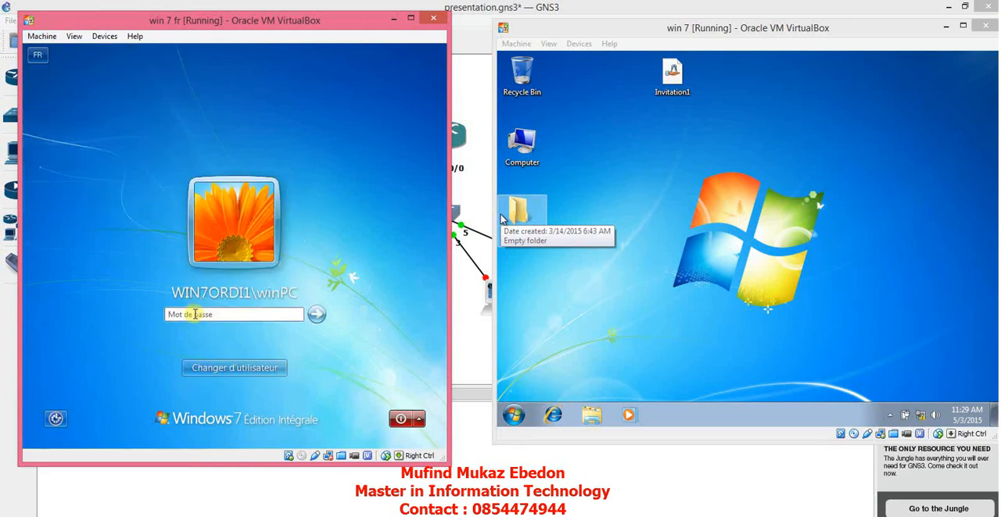
{"action": "type", "text": "PA"}
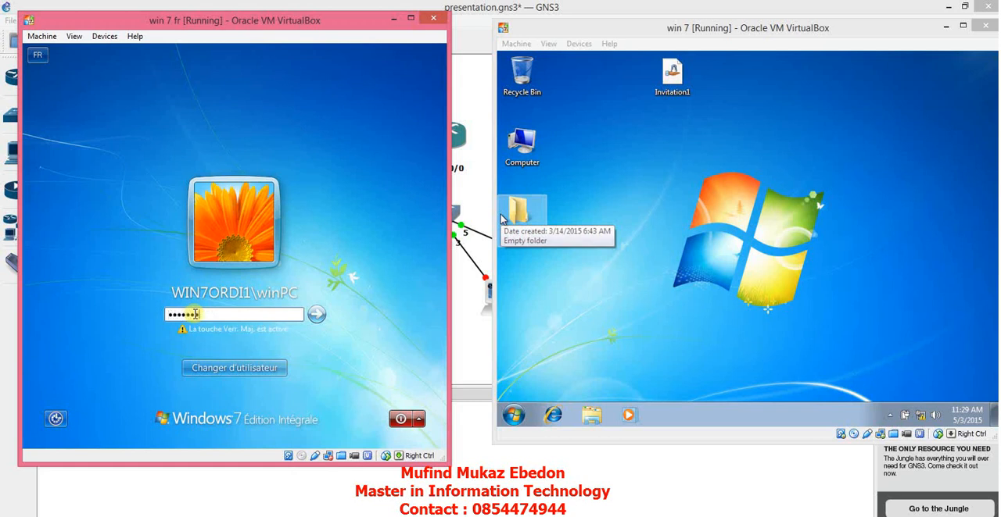
{"action": "key", "text": "Return"}
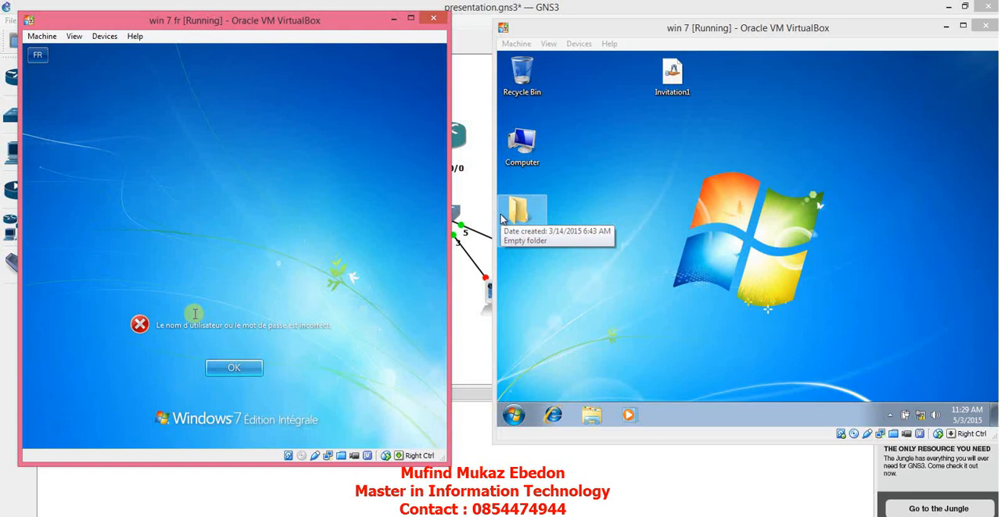
{"action": "key", "text": "Return"}
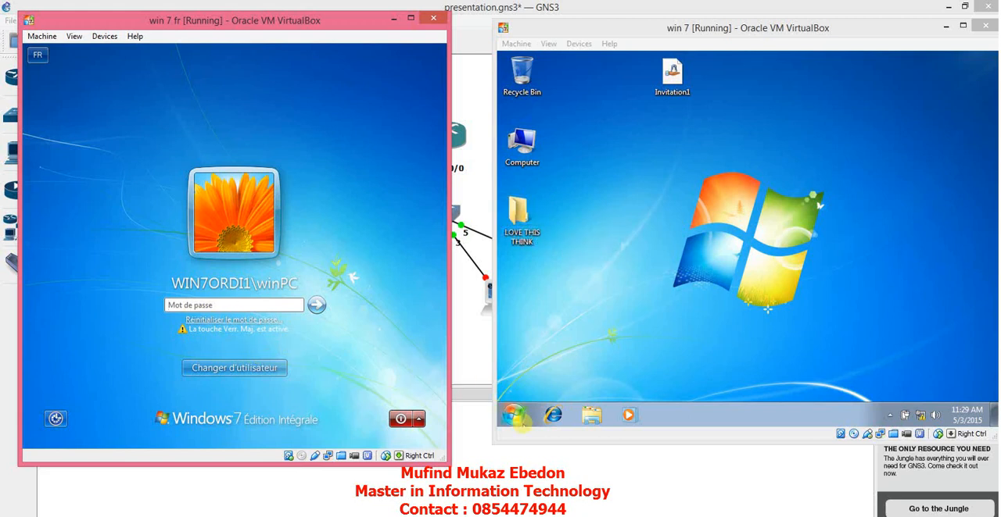
Step: Open the properties of Computer on the win 7 machine's desktop
{"action": "left_click", "coordinate": [513, 416]}
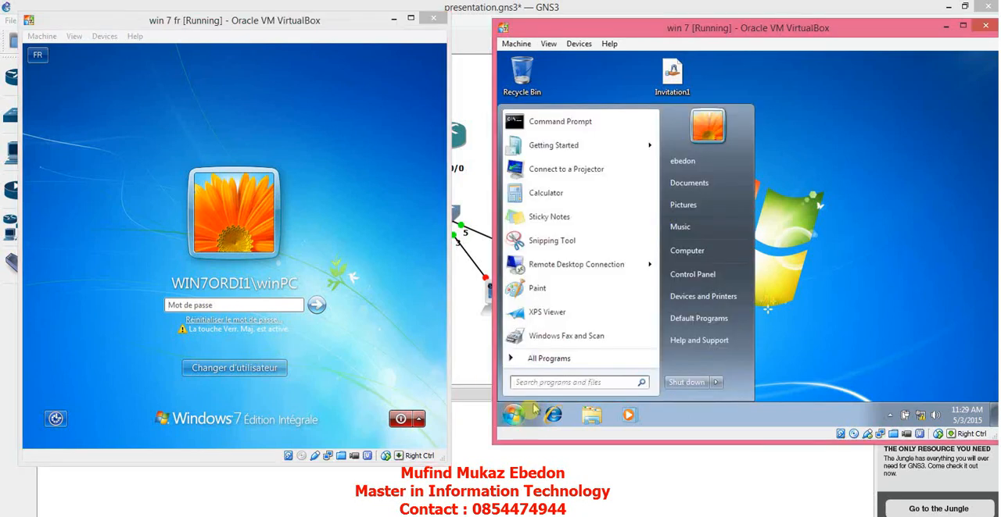
{"action": "left_click", "coordinate": [835, 140]}
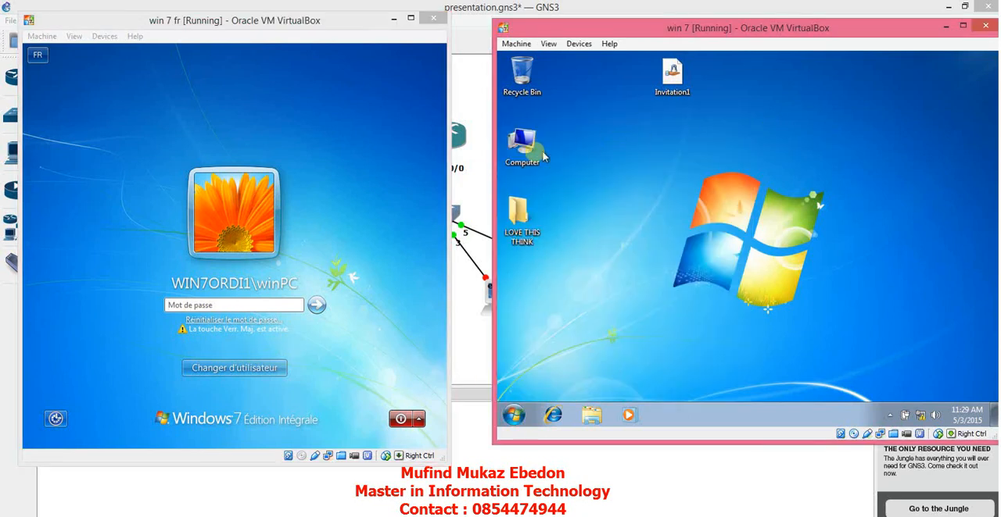
{"action": "right_click", "coordinate": [518, 146]}
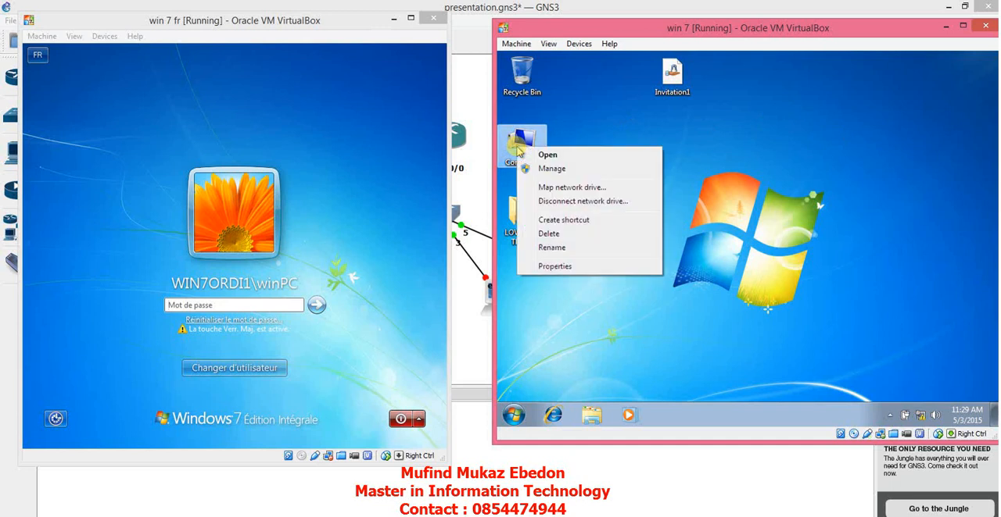
{"action": "left_click", "coordinate": [554, 267]}
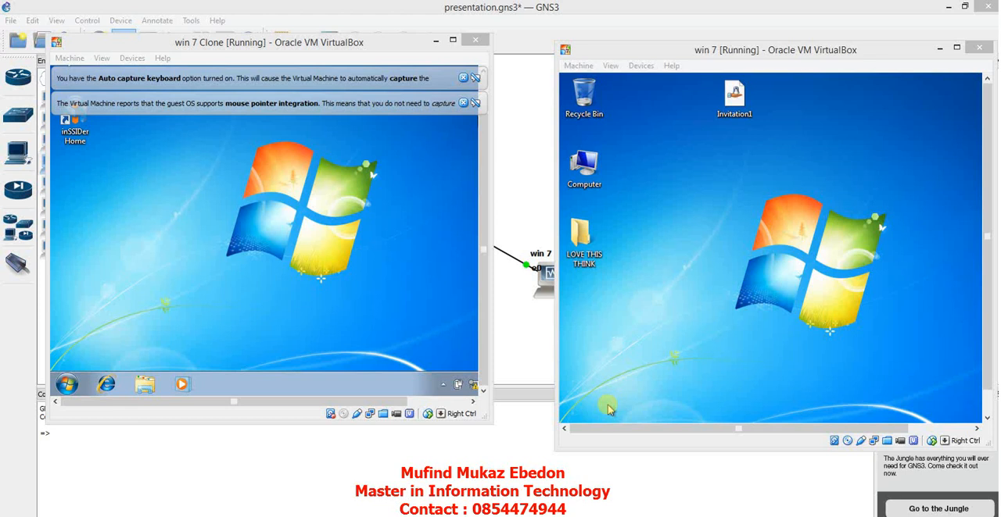
Step: Dismiss the mouse pointer integration and auto capture keyboard notifications on the win 7 Clone machine
{"action": "left_click", "coordinate": [463, 102]}
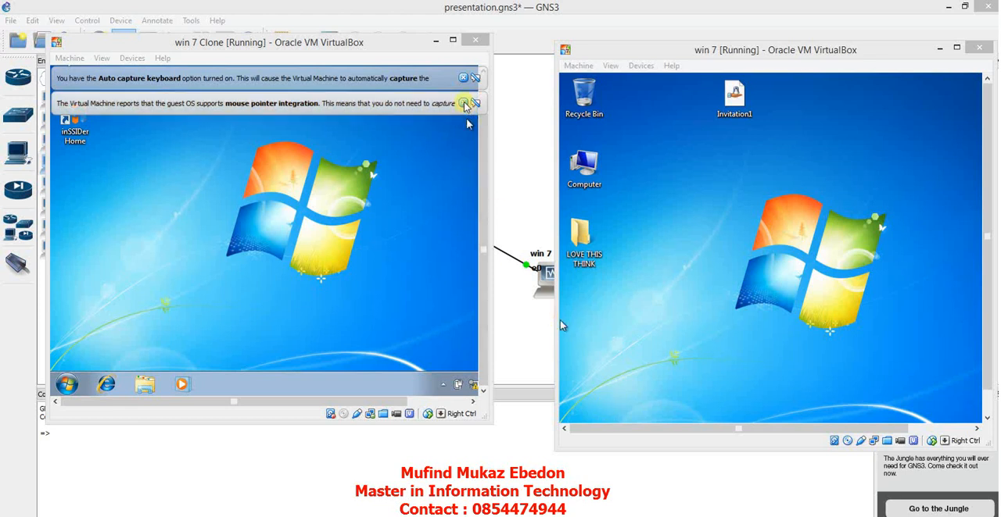
{"action": "left_click", "coordinate": [463, 77]}
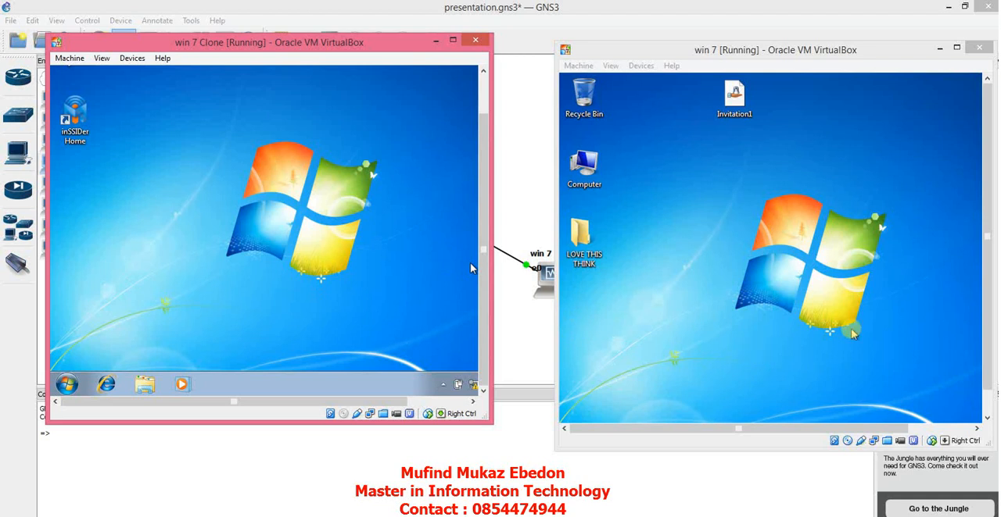
{"action": "left_click_drag", "start_coordinate": [988, 321], "coordinate": [993, 401]}
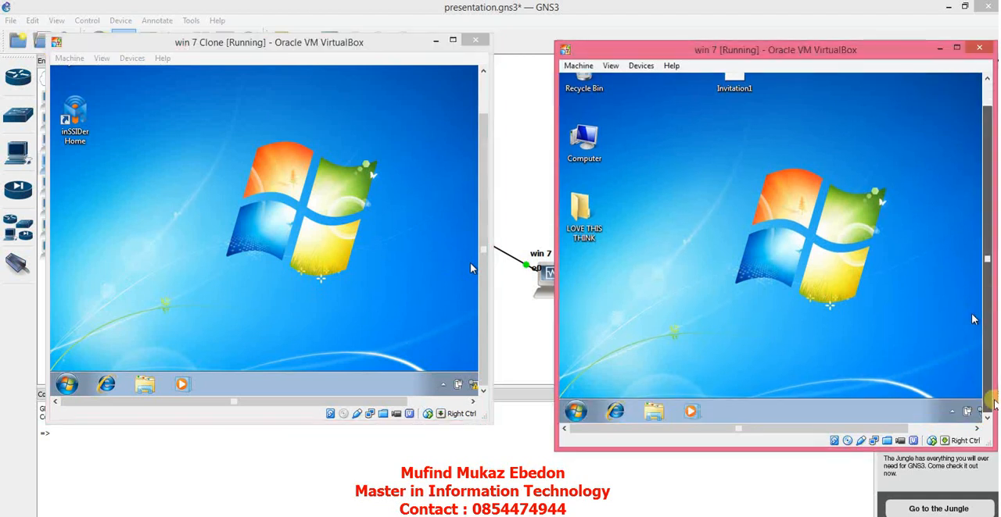
{"action": "mouse_move", "coordinate": [899, 429]}
{"action": "left_mouse_down"}
{"action": "mouse_move", "coordinate": [925, 432]}
{"action": "mouse_move", "coordinate": [896, 432]}
{"action": "left_mouse_up"}
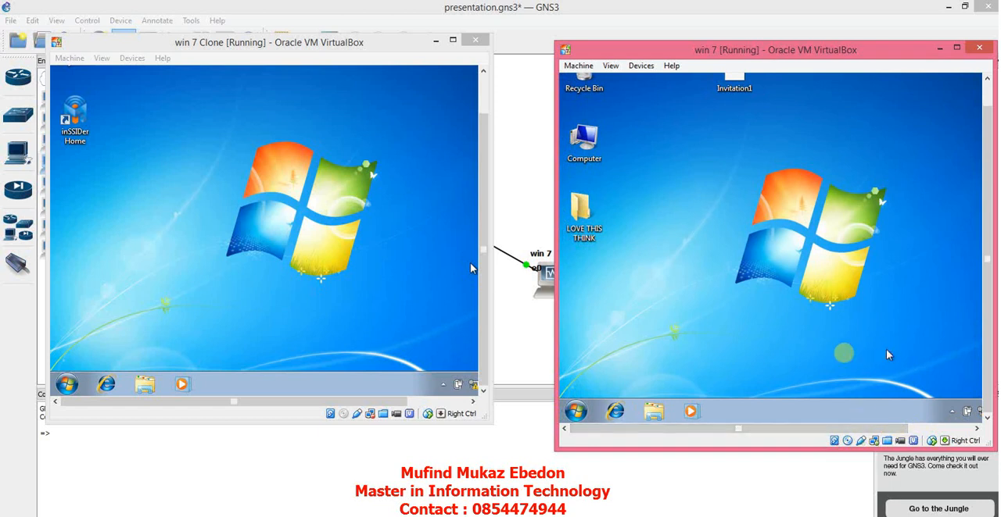
Step: View the GNS3 topology with win 7 and win 7 Clone, and bring both machine windows back to the front
{"action": "left_click", "coordinate": [536, 344]}
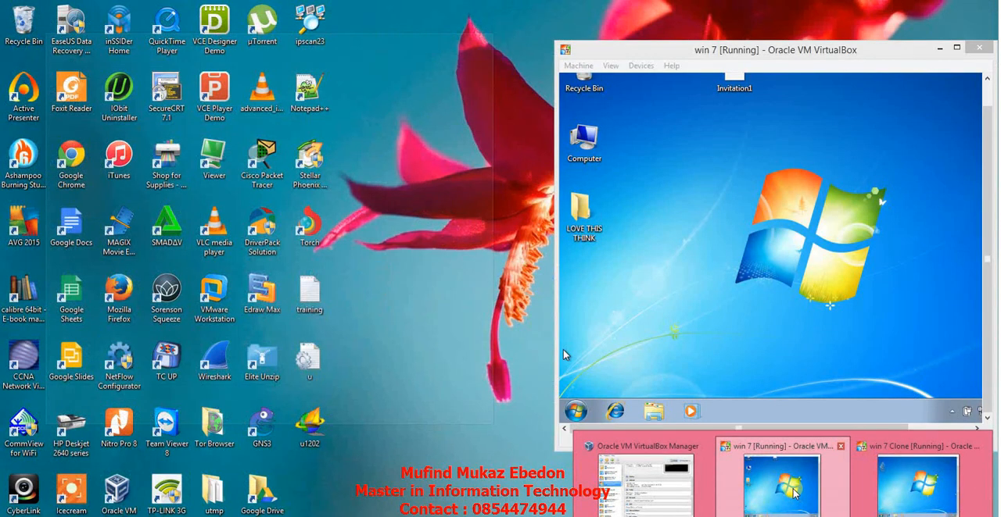
{"action": "left_click", "coordinate": [789, 488]}
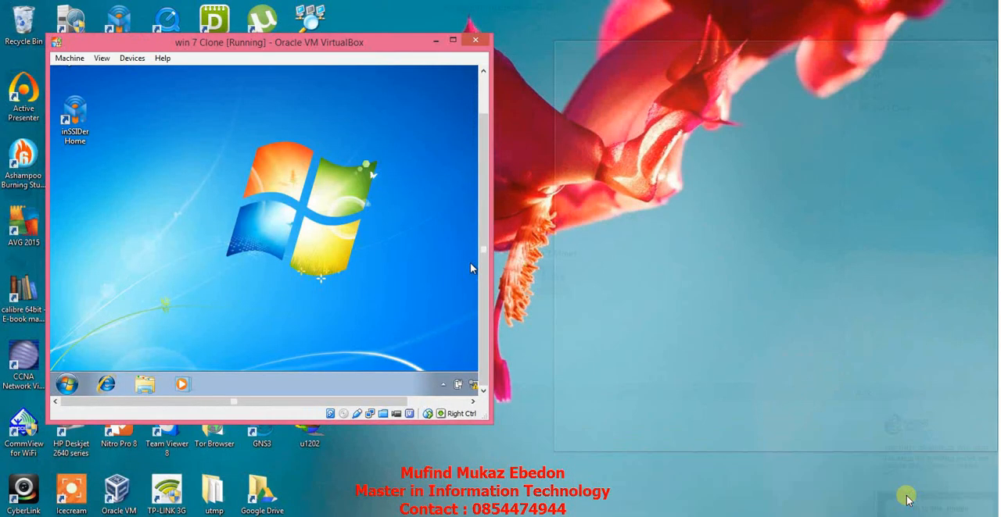
{"action": "left_click", "coordinate": [907, 500]}
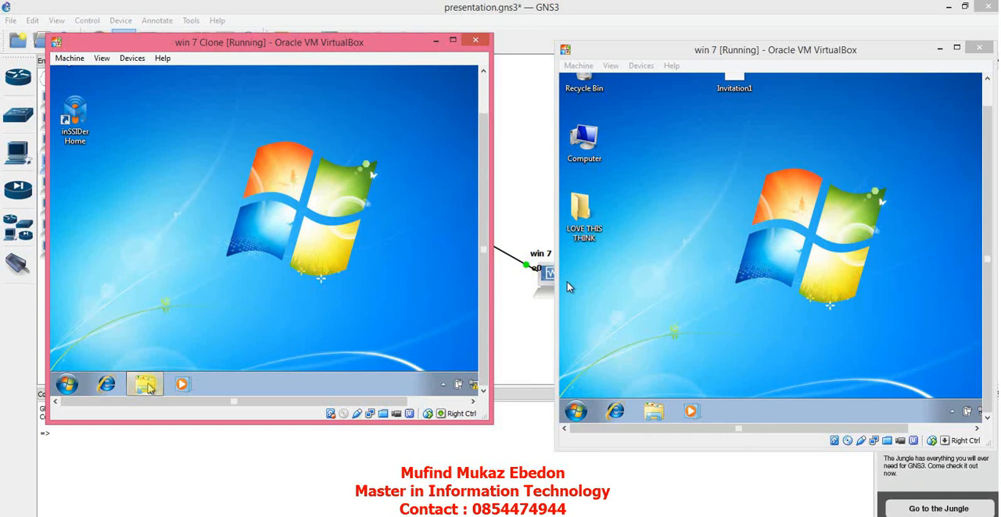
Step: Open the network adapter settings on the win 7 Clone machine from the properties of Network
{"action": "left_click", "coordinate": [147, 387]}
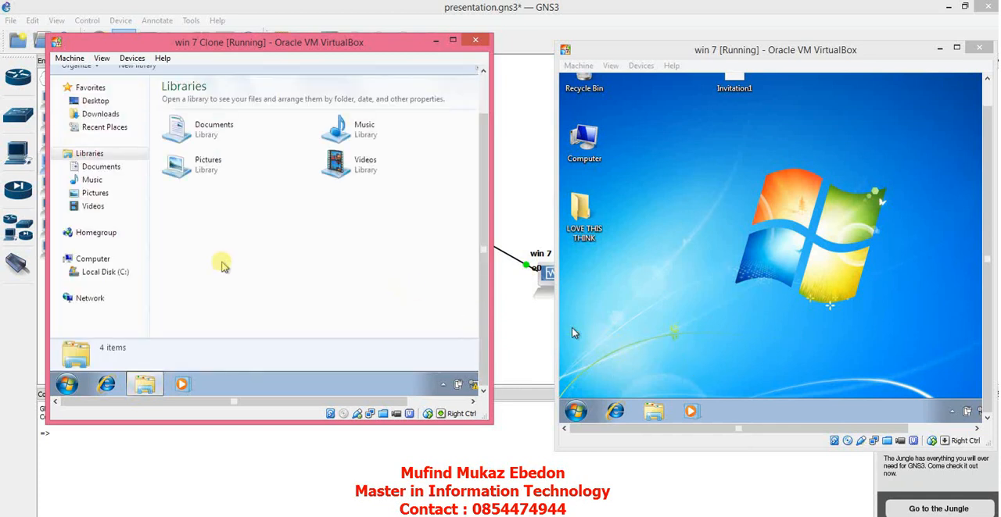
{"action": "right_click", "coordinate": [94, 297]}
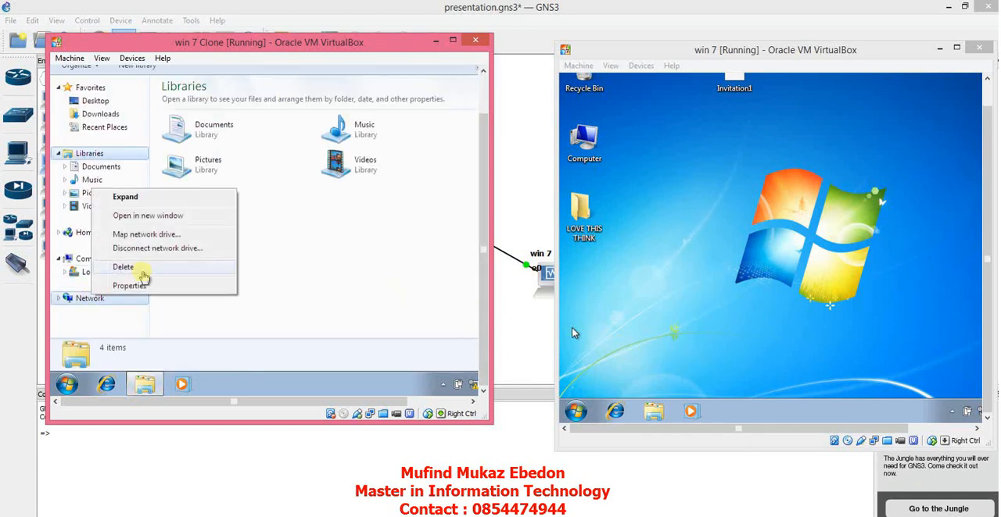
{"action": "left_click", "coordinate": [135, 286]}
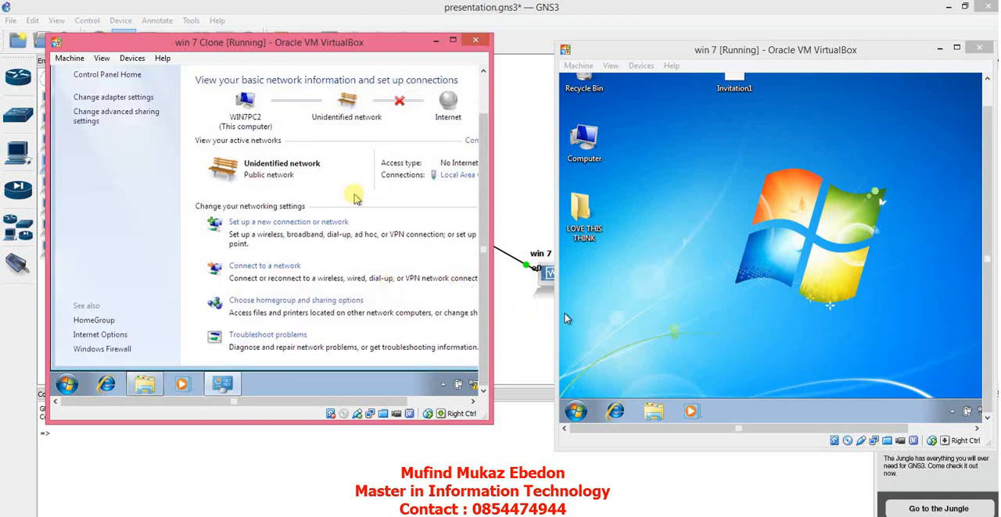
{"action": "left_click", "coordinate": [140, 98]}
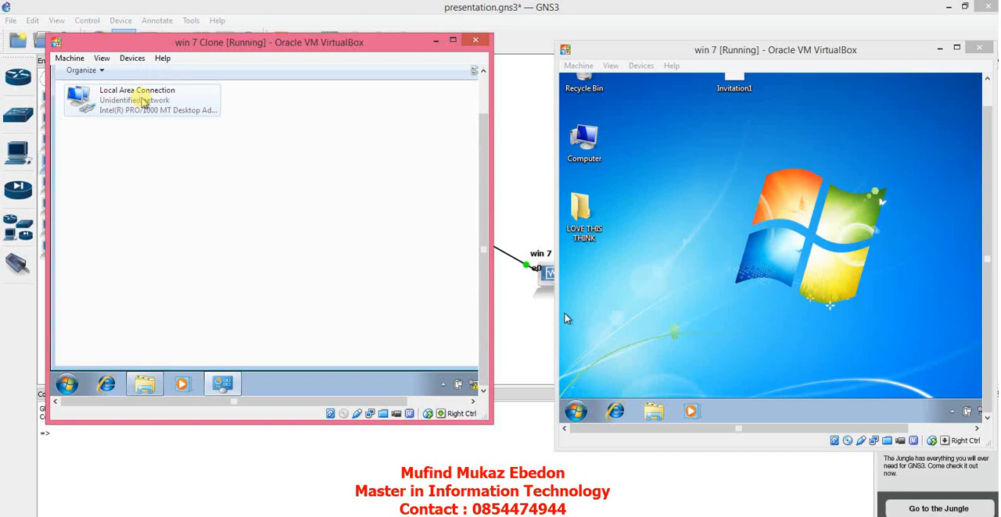
Step: Open the Internet Protocol Version 4 (TCP/IPv4) properties of Local Area Connection on win 7 Clone
{"action": "right_click", "coordinate": [156, 101]}
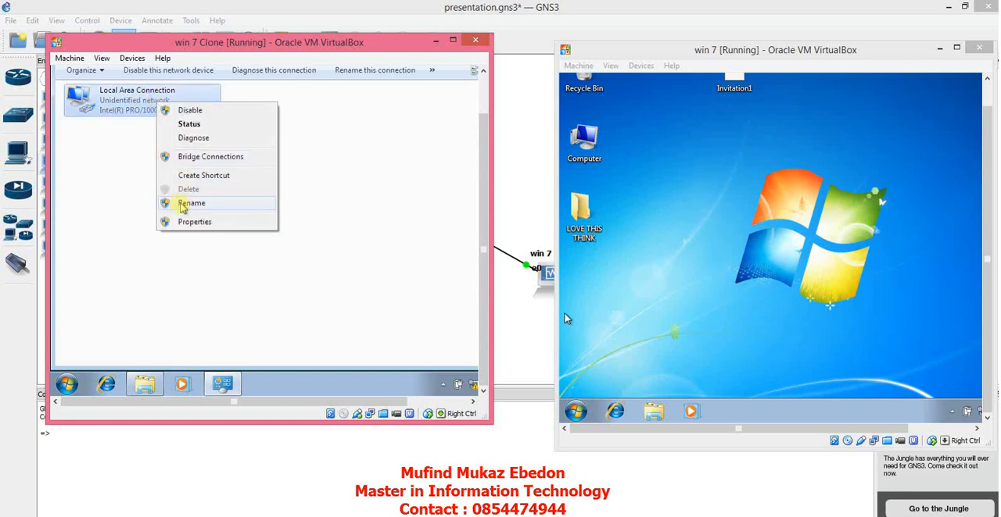
{"action": "left_click", "coordinate": [177, 223]}
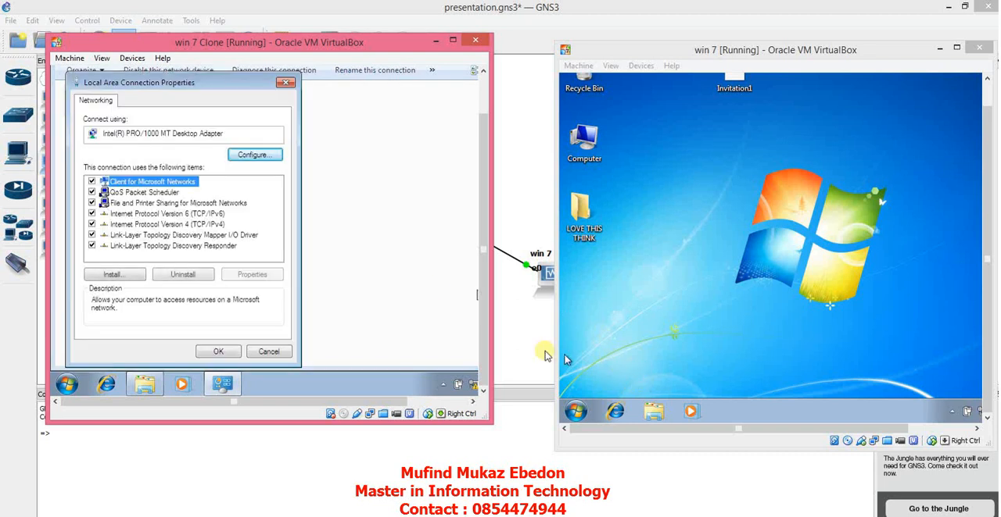
{"action": "left_click", "coordinate": [208, 224]}
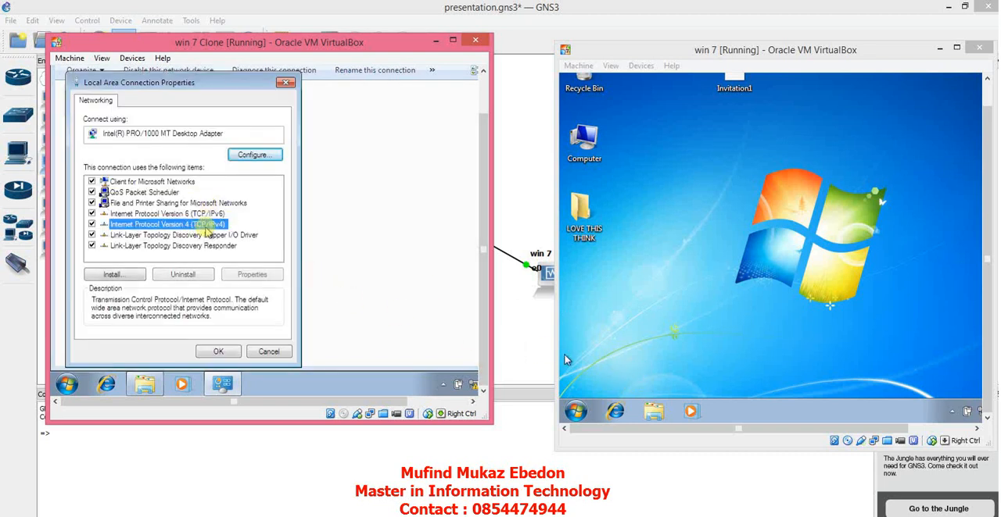
{"action": "left_click", "coordinate": [256, 274]}
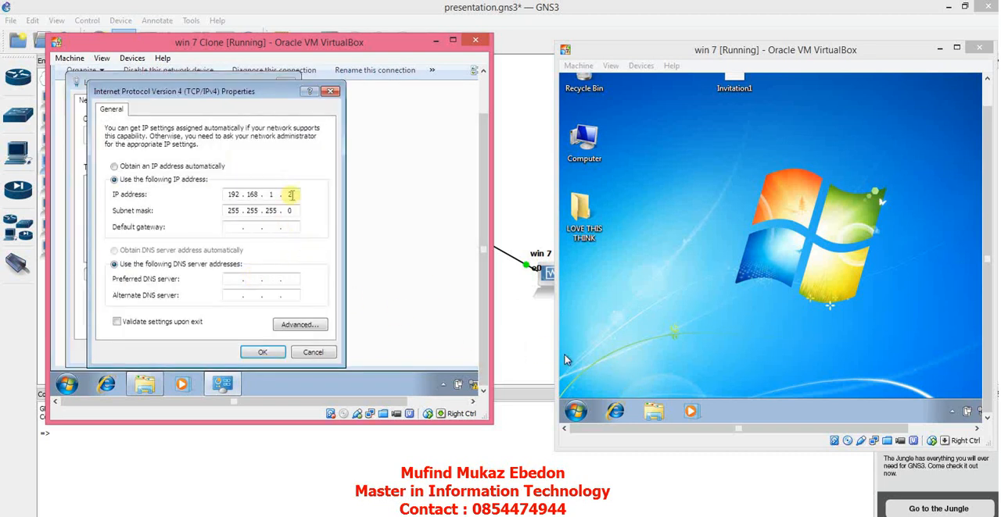
Step: Open the network adapter settings on the win 7 machine from the properties of Network, and select Local Area Connection
{"action": "left_click", "coordinate": [656, 414]}
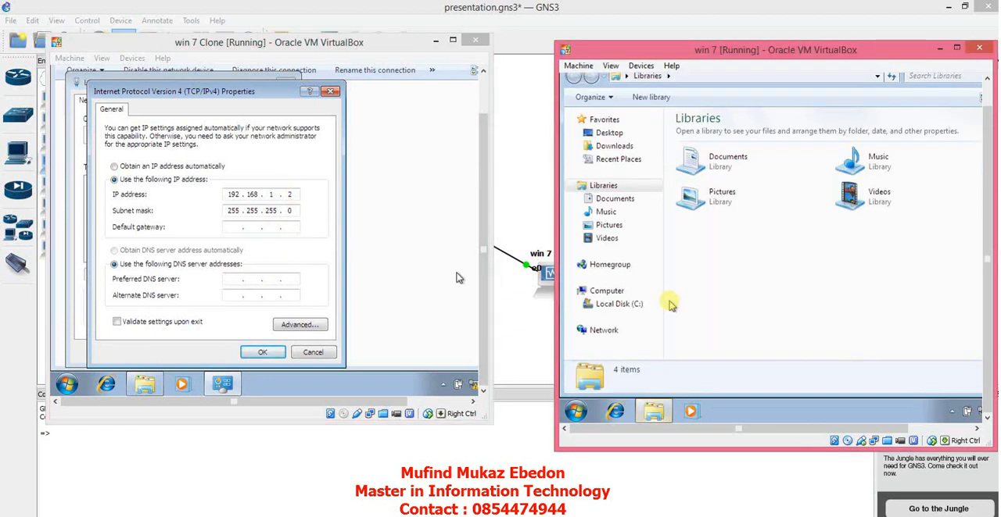
{"action": "right_click", "coordinate": [603, 330]}
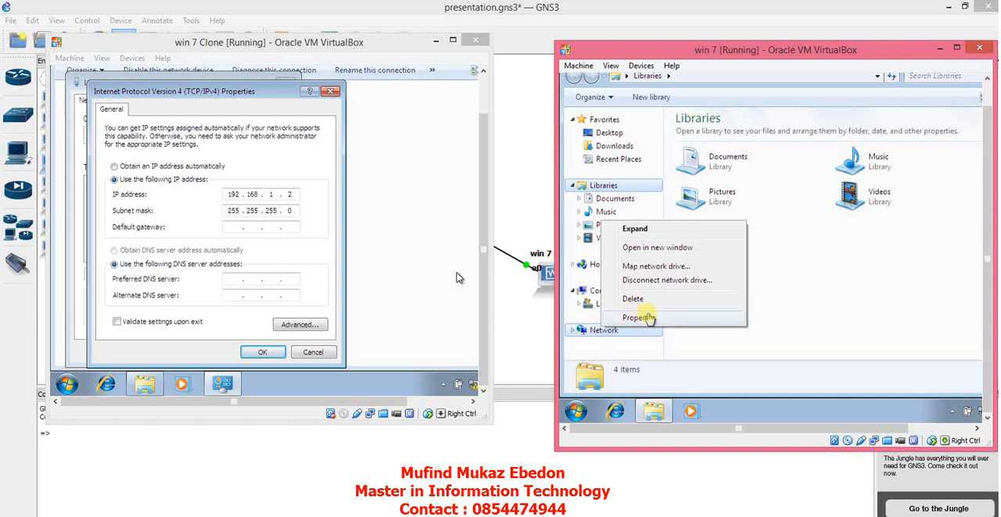
{"action": "left_click", "coordinate": [649, 318]}
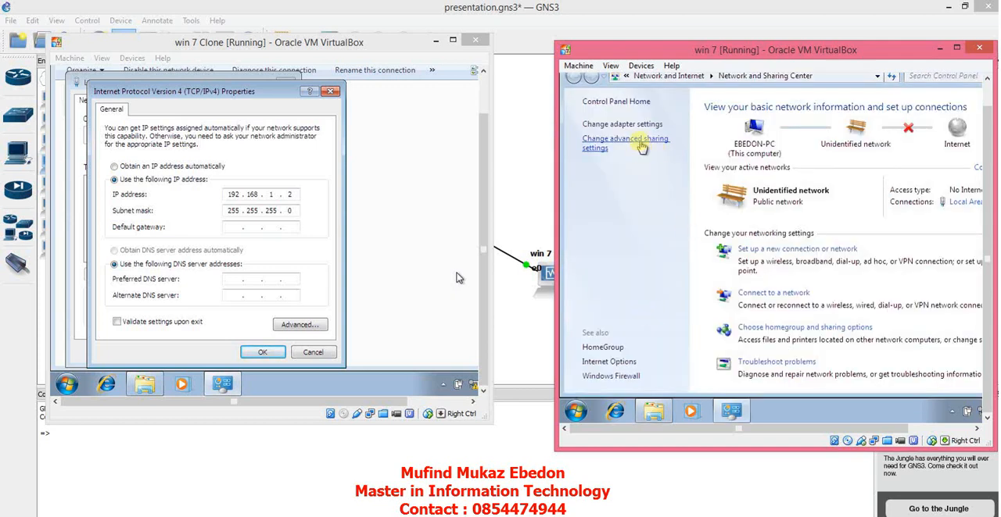
{"action": "left_click", "coordinate": [641, 127]}
{"action": "left_click", "coordinate": [633, 125]}
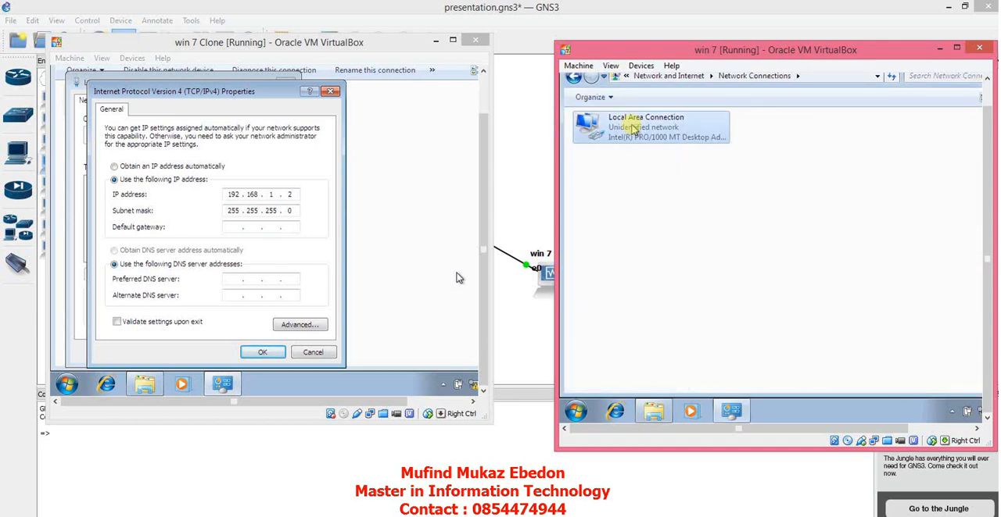
Step: Open the Internet Protocol Version 4 (TCP/IPv4) properties of Local Area Connection on the win 7 machine
{"action": "right_click", "coordinate": [633, 125]}
{"action": "left_click", "coordinate": [664, 245]}
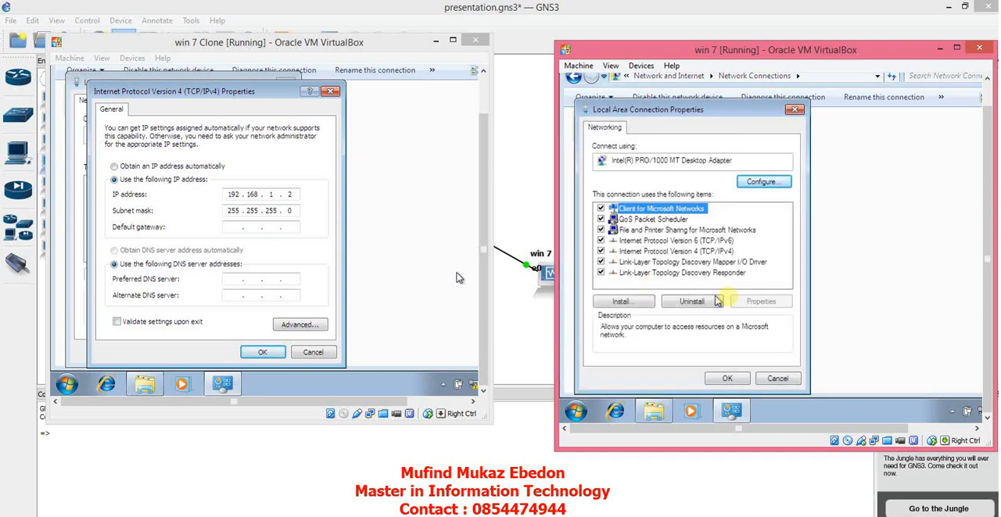
{"action": "left_click", "coordinate": [713, 250]}
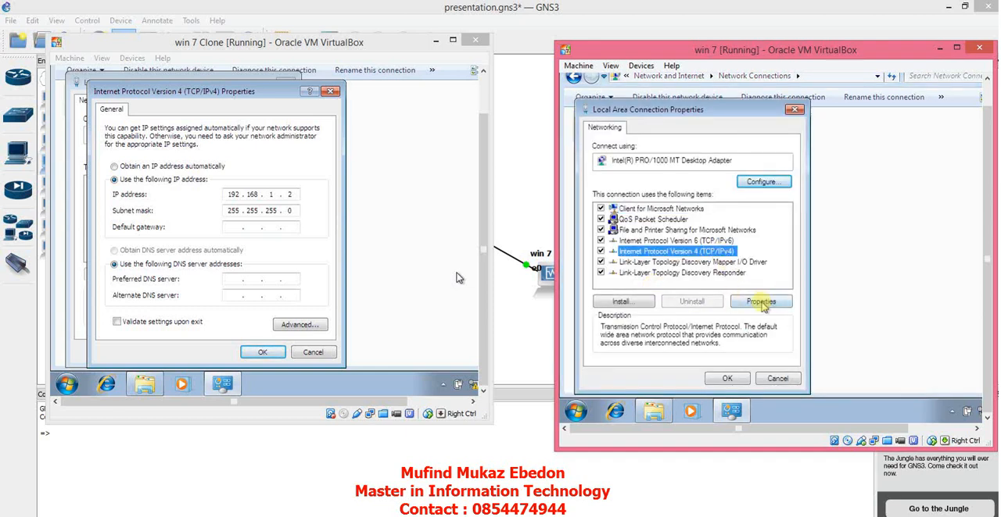
{"action": "left_click", "coordinate": [761, 301]}
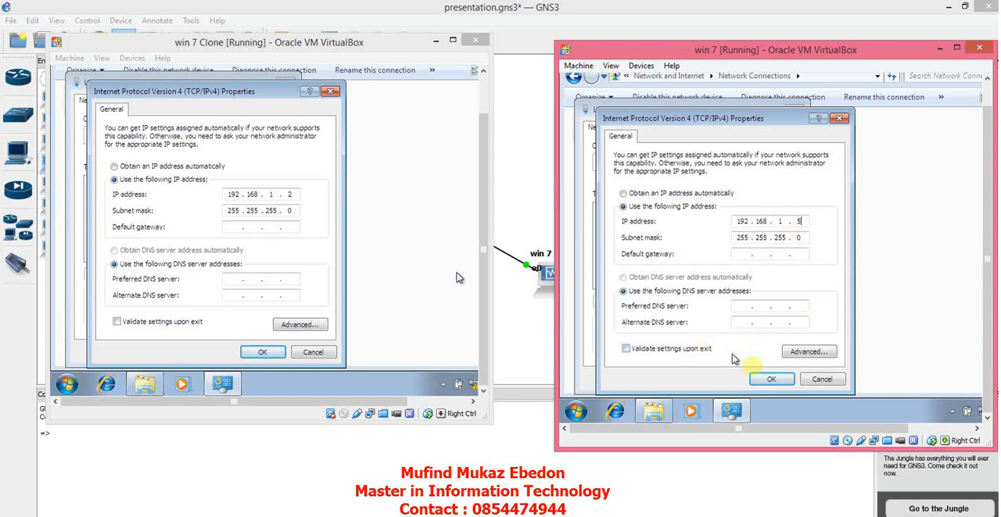
Step: Accept the IPv4 settings and close the Local Area Connection properties on both win 7 and win 7 Clone
{"action": "left_click", "coordinate": [771, 379]}
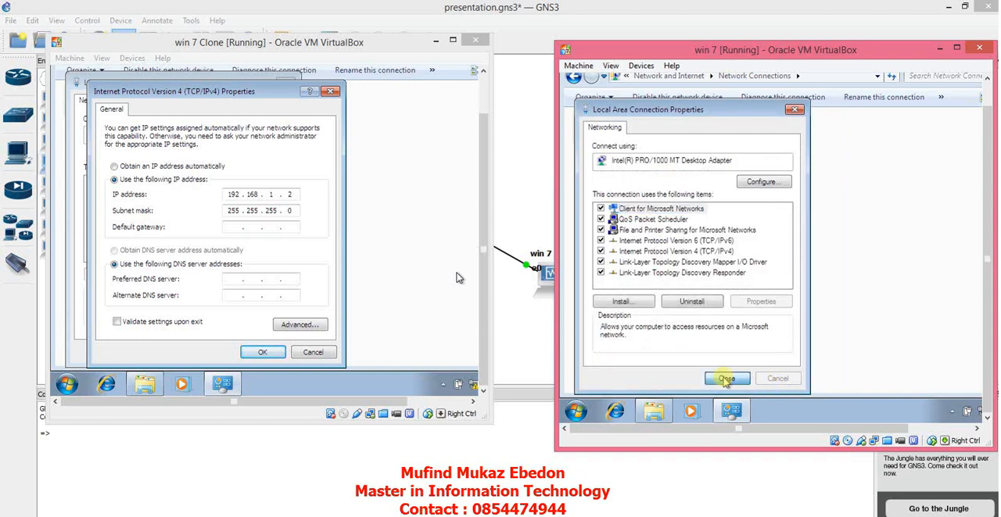
{"action": "left_click", "coordinate": [727, 379]}
{"action": "left_click", "coordinate": [263, 352]}
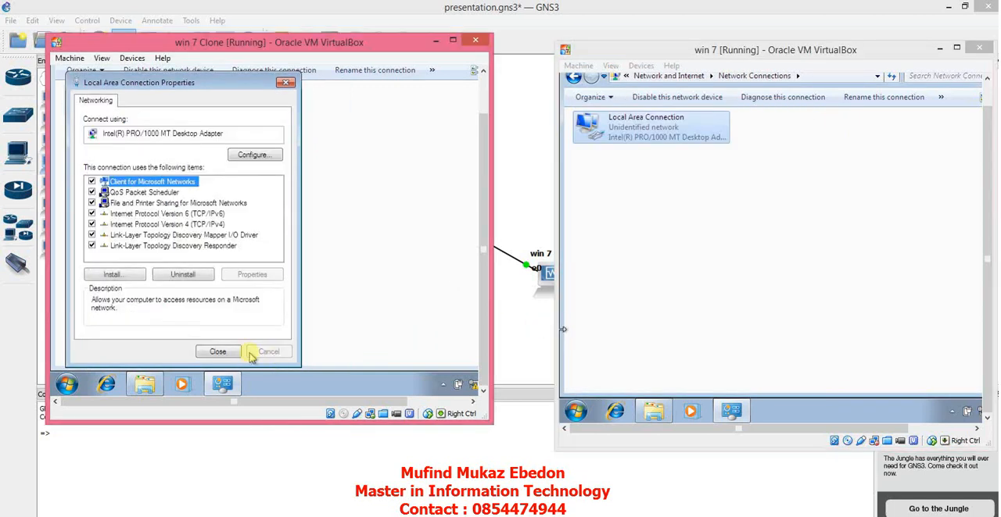
{"action": "left_click", "coordinate": [225, 352]}
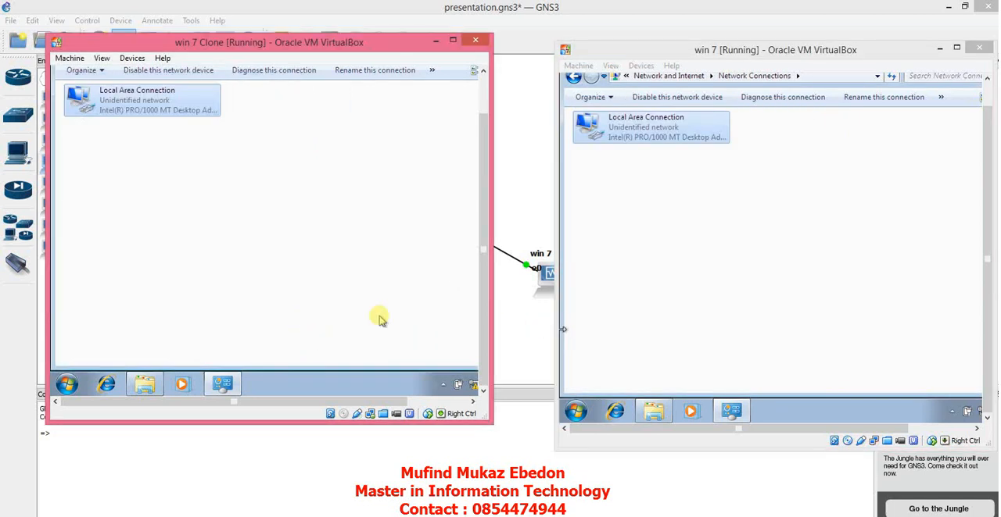
Step: Open a command prompt on win 7 Clone and run IPCONFIG to check its IP configuration
{"action": "key", "text": "super"}
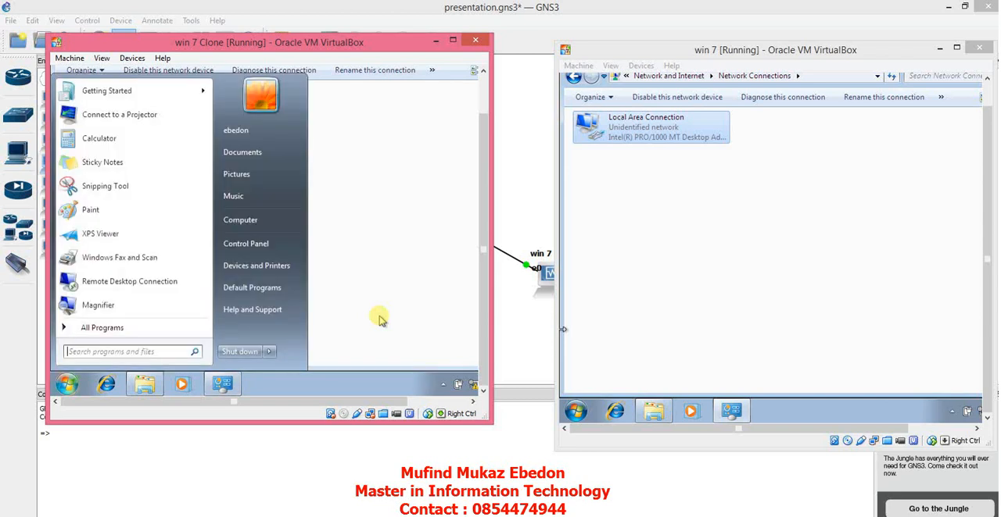
{"action": "type", "text": "cmd"}
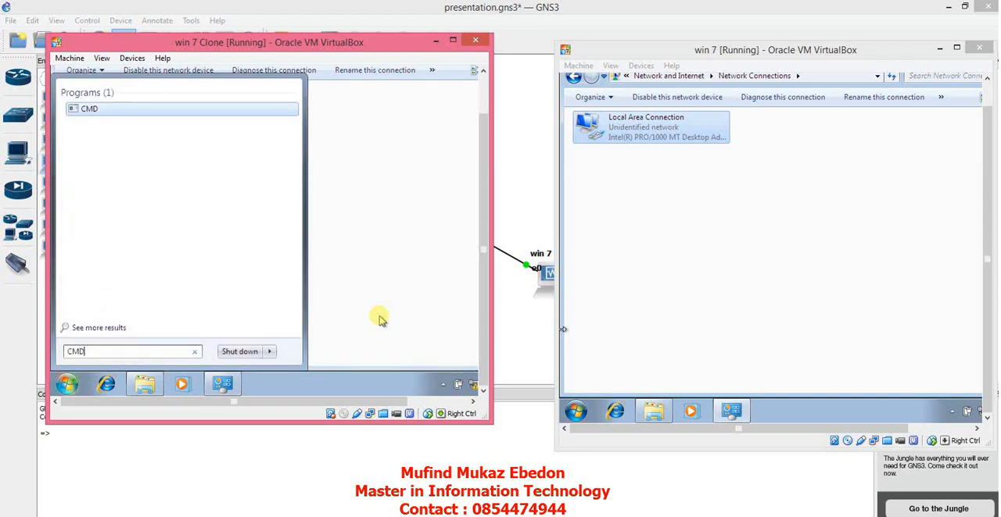
{"action": "key", "text": "Return"}
{"action": "type", "text": "IPCONF"}
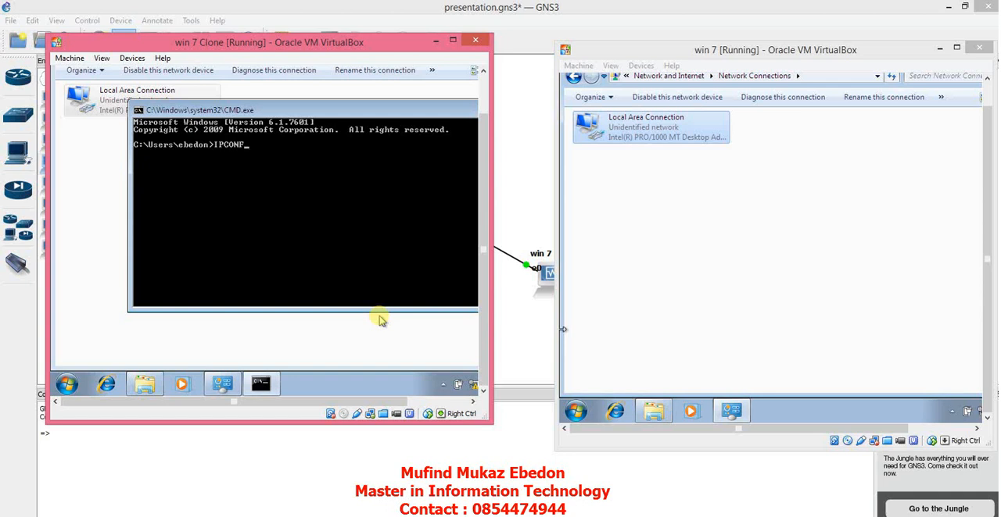
{"action": "type", "text": "IG"}
{"action": "key", "text": "Return"}
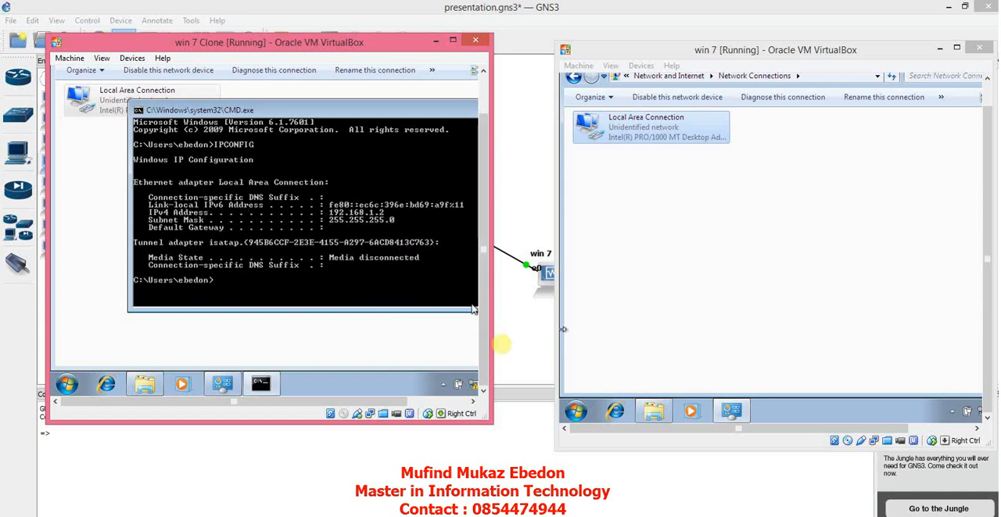
Step: Open a command prompt on win 7 and run ipconfig to check its IP configuration
{"action": "left_click", "coordinate": [577, 412]}
{"action": "type", "text": "cmd"}
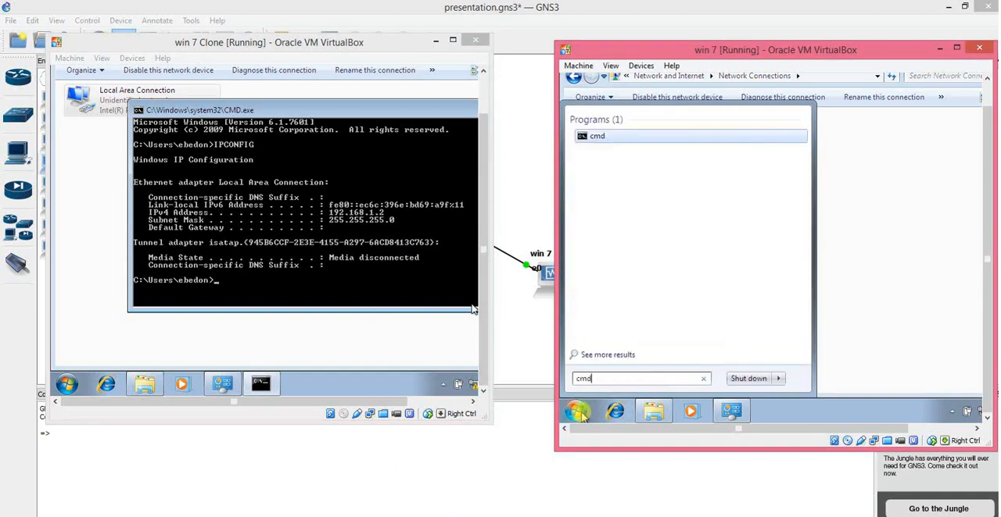
{"action": "key", "text": "Return"}
{"action": "type", "text": "ipconfi"}
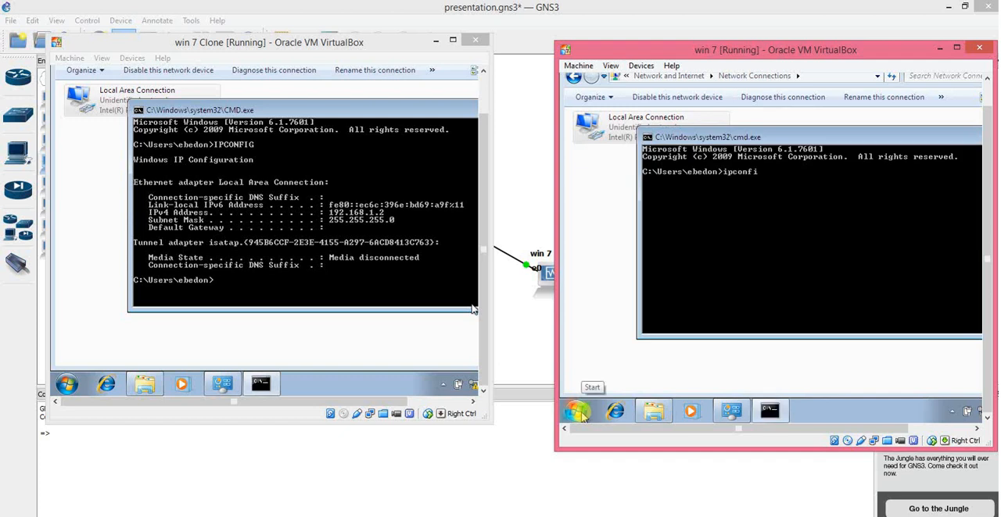
{"action": "type", "text": "g"}
{"action": "key", "text": "Return"}
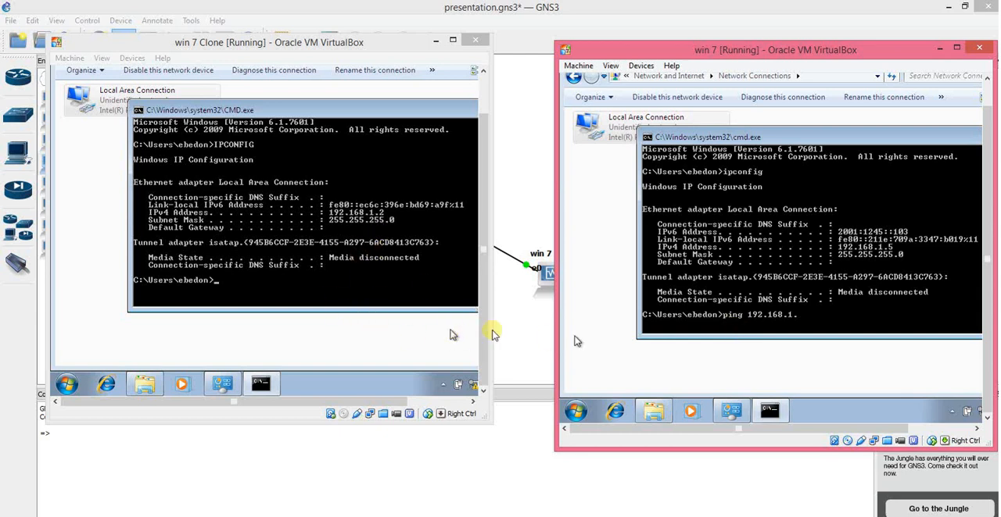
Step: Test connectivity in both directions by pinging 192.168.1.2 from win 7 and 192.168.1.5 from win 7 Clone
{"action": "key", "text": "Return"}
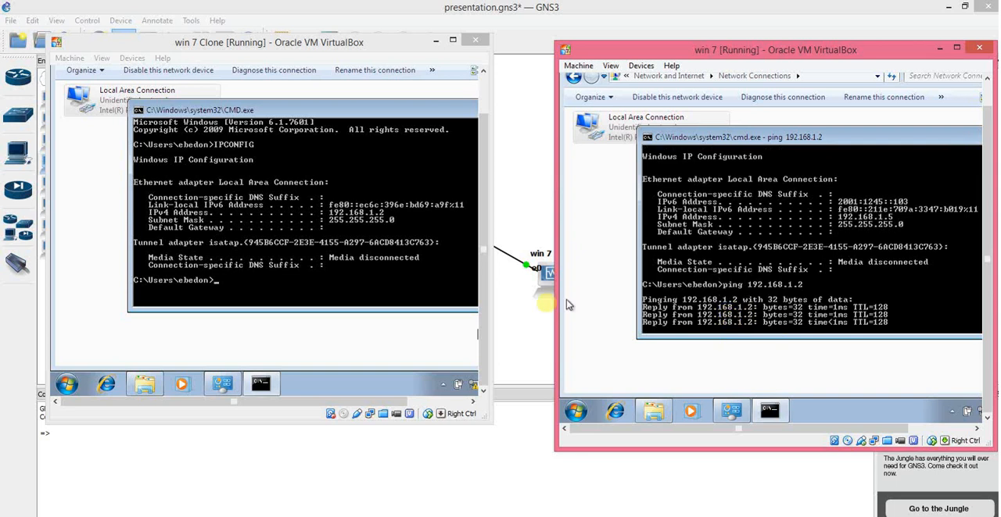
{"action": "left_click", "coordinate": [301, 283]}
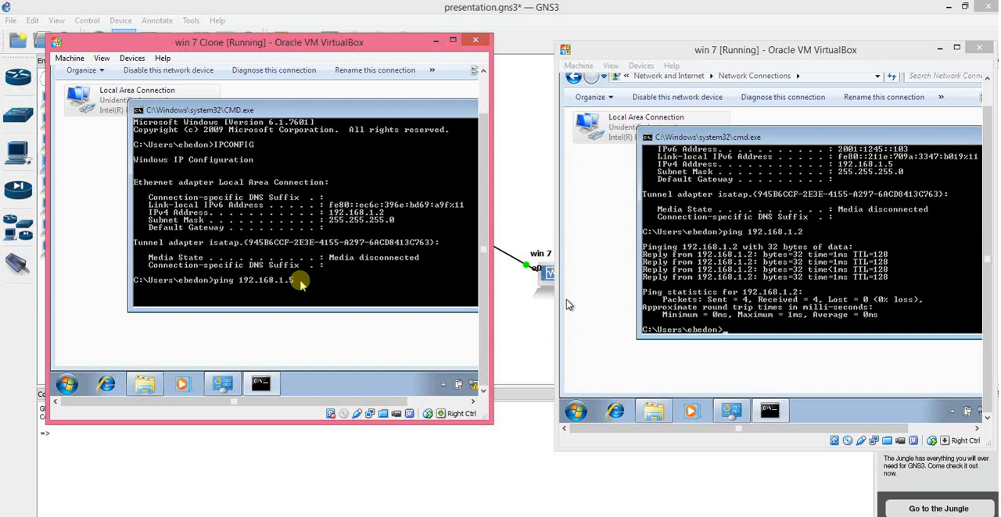
{"action": "type", "text": "ping 192.168.1.5"}
{"action": "key", "text": "Return"}
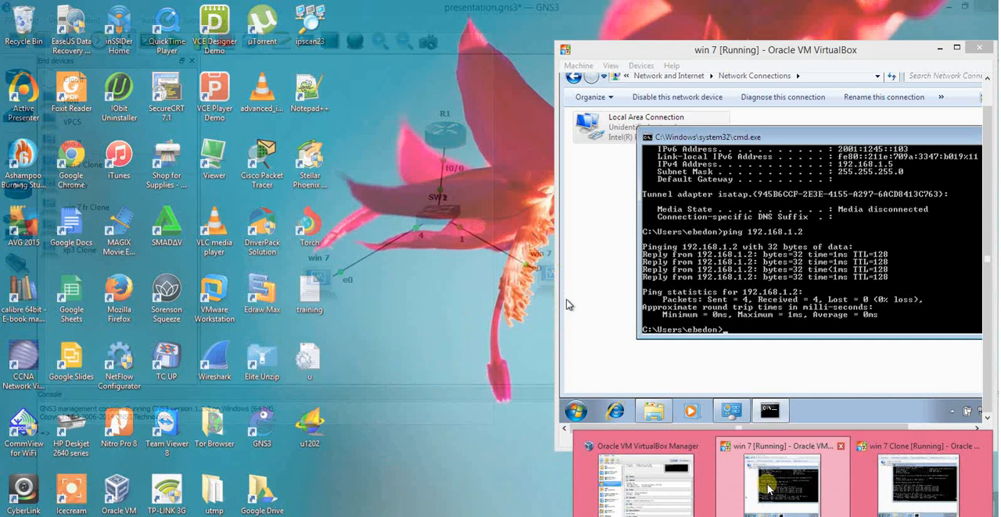
Step: Bring the win 7 machine window back in front of the GNS3 topology
{"action": "left_click", "coordinate": [762, 481]}
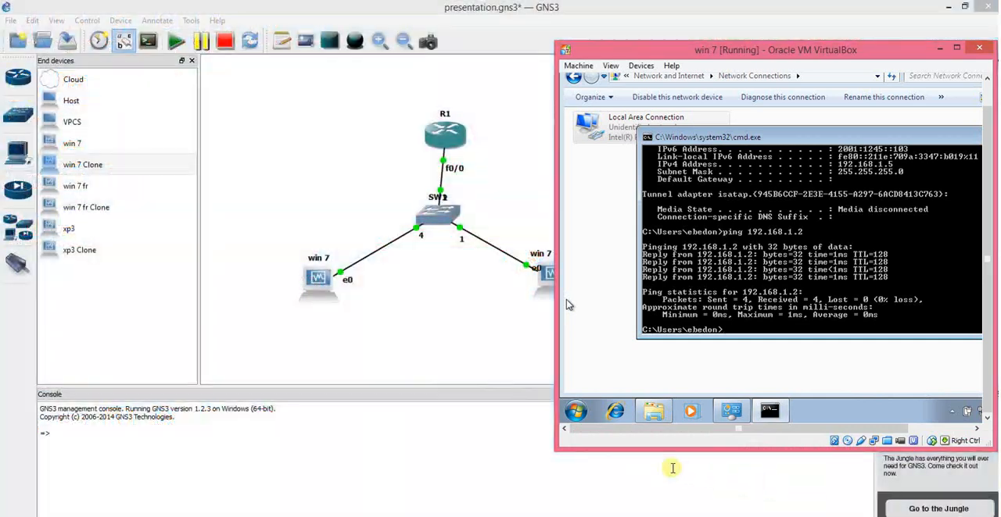